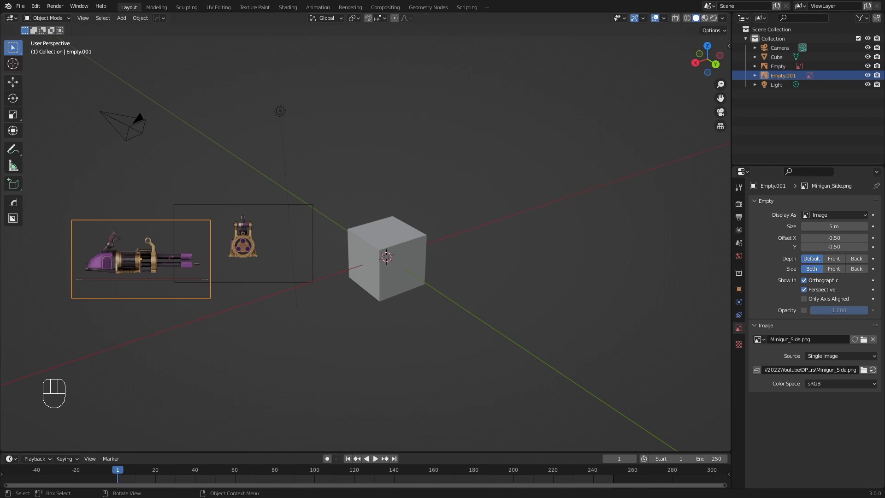
Add the Minigun_Top.png image to the scene as a reference in front of the existing side and front references.
drag(0, 330, 298, 329)
middle_drag(143, 327, 197, 229)
click(194, 223)
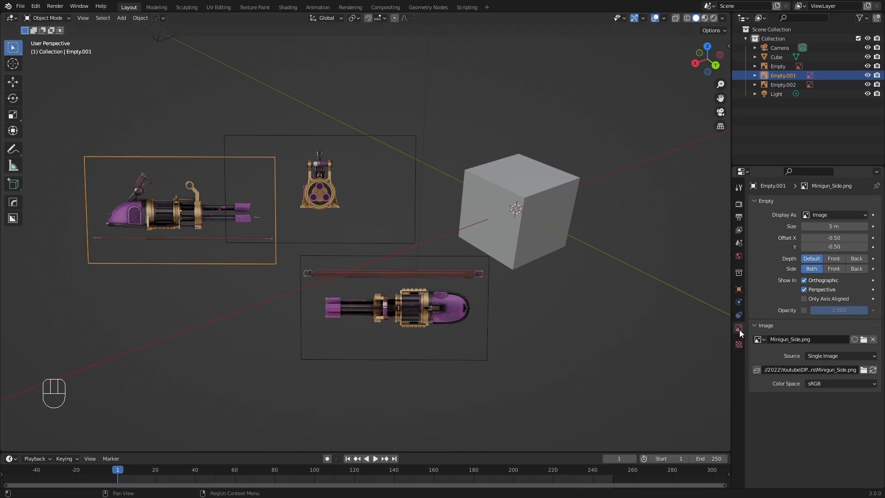
Enable opacity on the Minigun_Front.png reference image.
click(291, 192)
click(325, 195)
scroll(325, 194, up, 1)
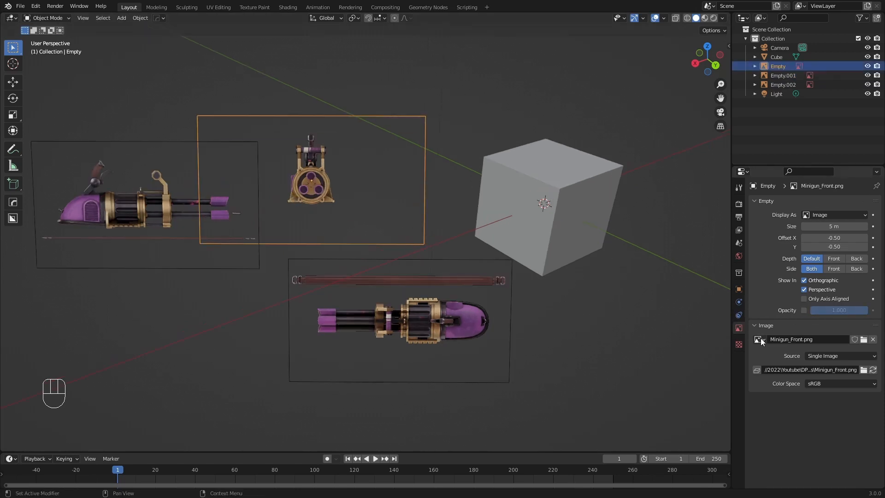
click(804, 310)
scroll(251, 160, up, 1)
Enable opacity on the Minigun_Top.png reference image and deselect it.
click(447, 318)
scroll(549, 357, up, 4)
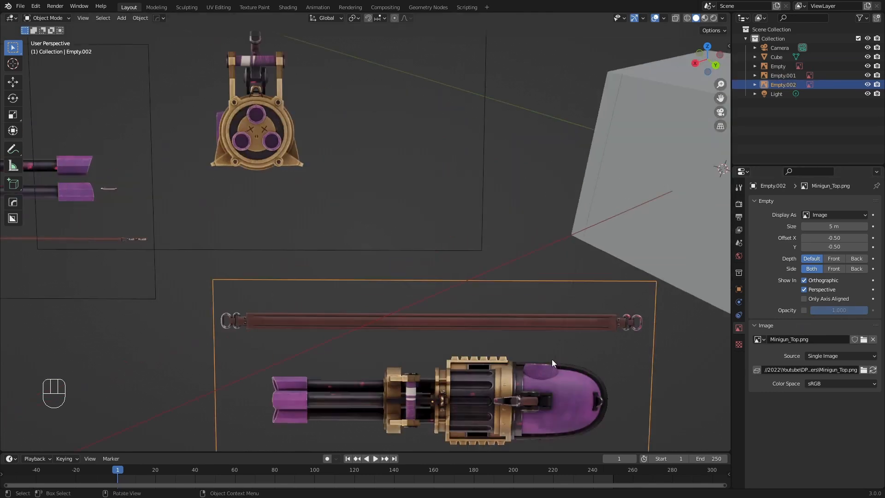
shift+middle_drag(512, 315, 300, 104)
scroll(410, 161, up, 3)
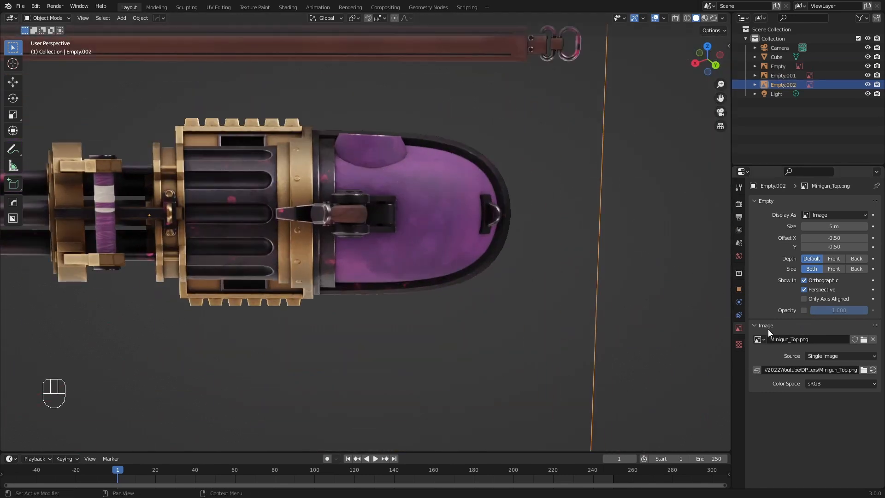
click(803, 309)
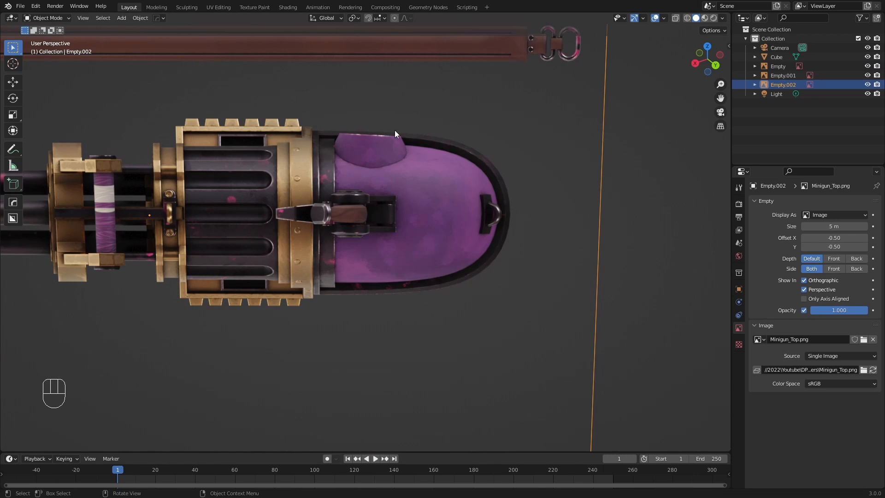
scroll(401, 134, down, 3)
click(548, 225)
scroll(544, 224, down, 4)
shift+middle_drag(253, 189, 341, 326)
middle_drag(342, 326, 420, 258)
click(420, 258)
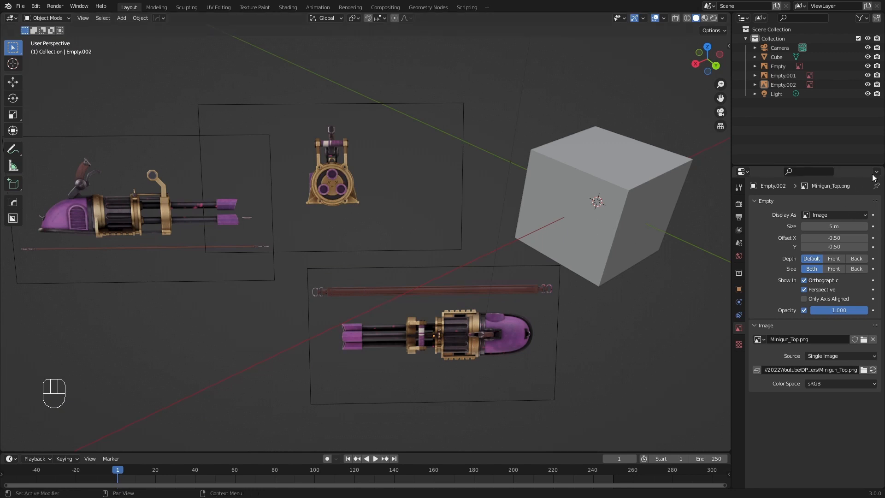
Split the Properties area in two and turn its upper half into an Image Editor.
drag(880, 166, 879, 309)
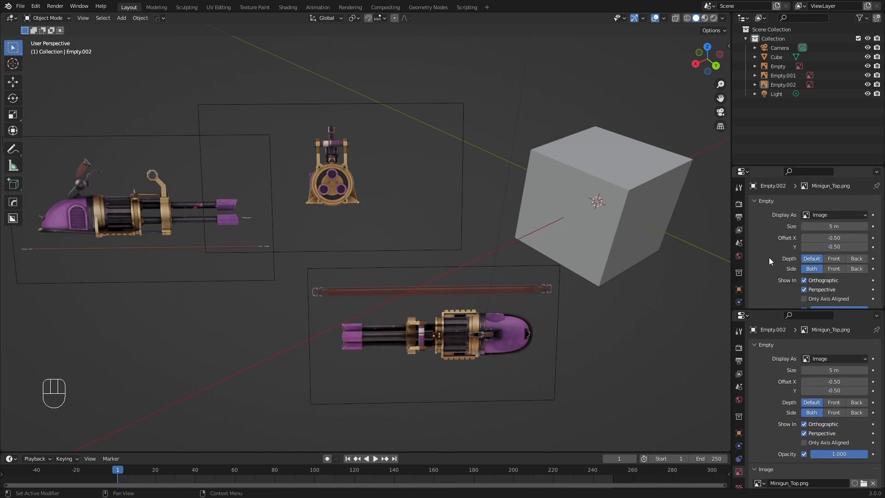
click(741, 171)
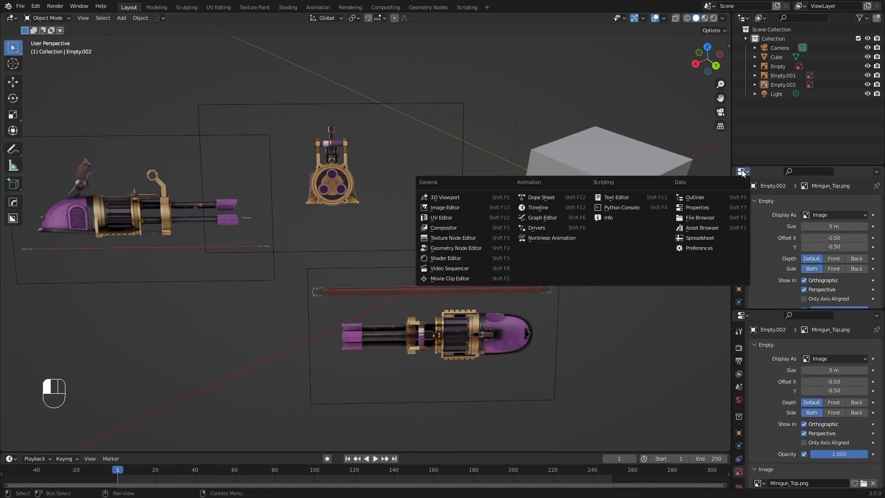
click(742, 172)
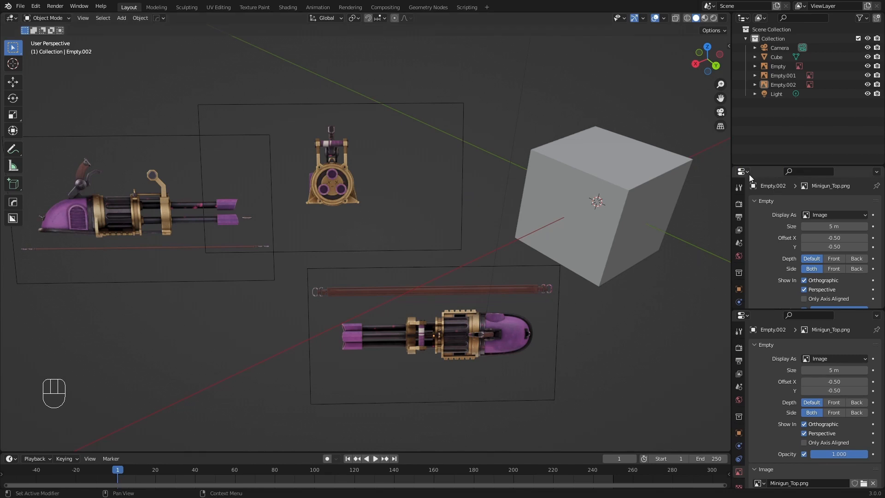
click(742, 172)
click(485, 209)
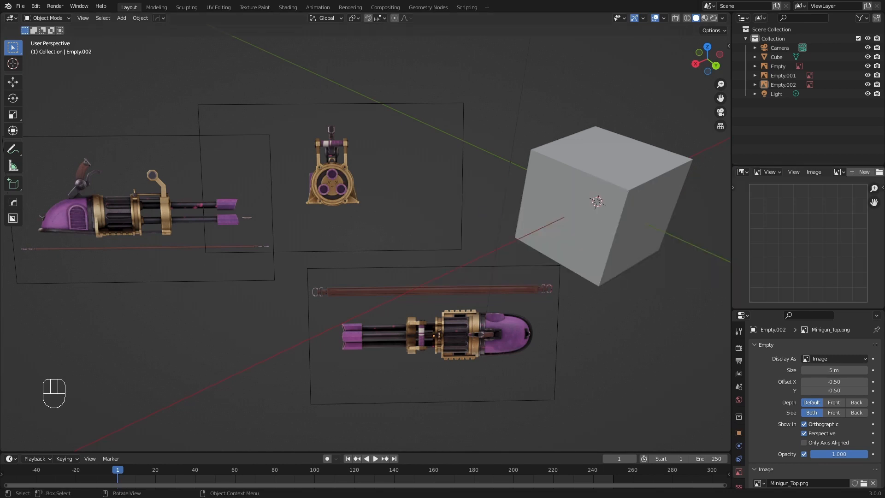
Load TransparentRender.png into the Image Editor, widen the side areas and frame the render.
scroll(808, 243, down, 4)
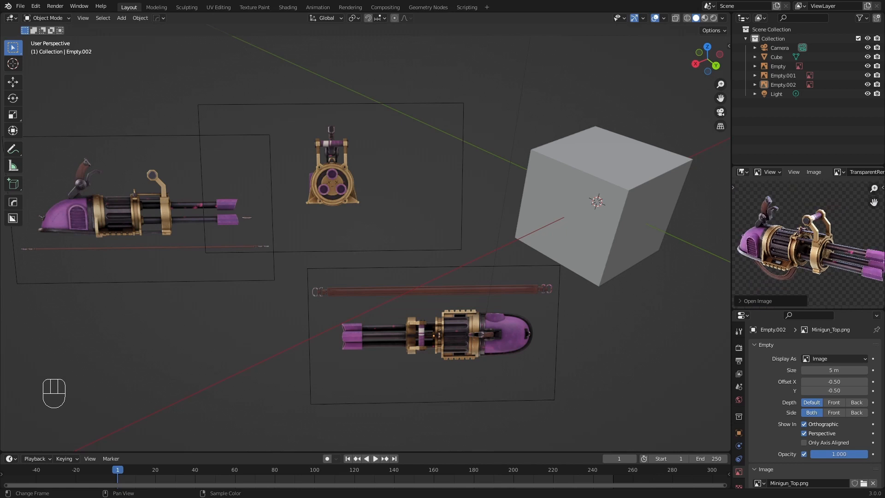
scroll(808, 249, up, 3)
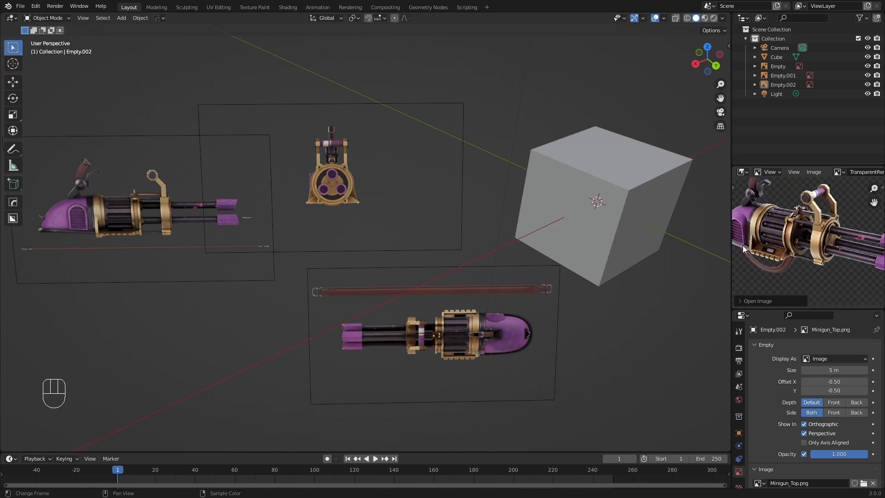
drag(733, 245, 627, 248)
scroll(777, 248, up, 1)
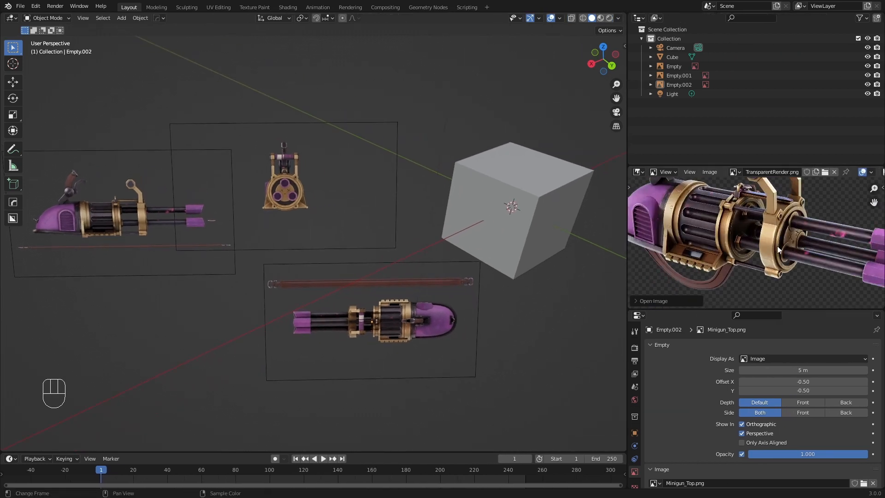
scroll(778, 248, up, 2)
middle_drag(733, 237, 740, 232)
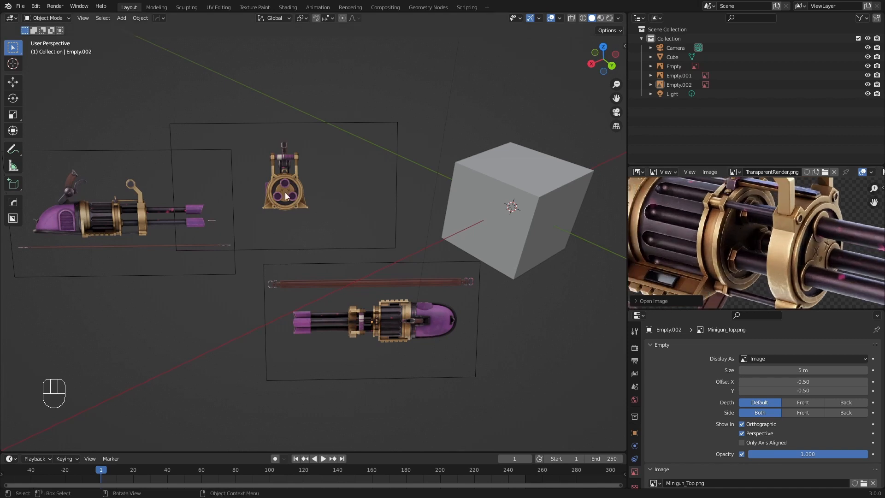
click(273, 198)
click(270, 198)
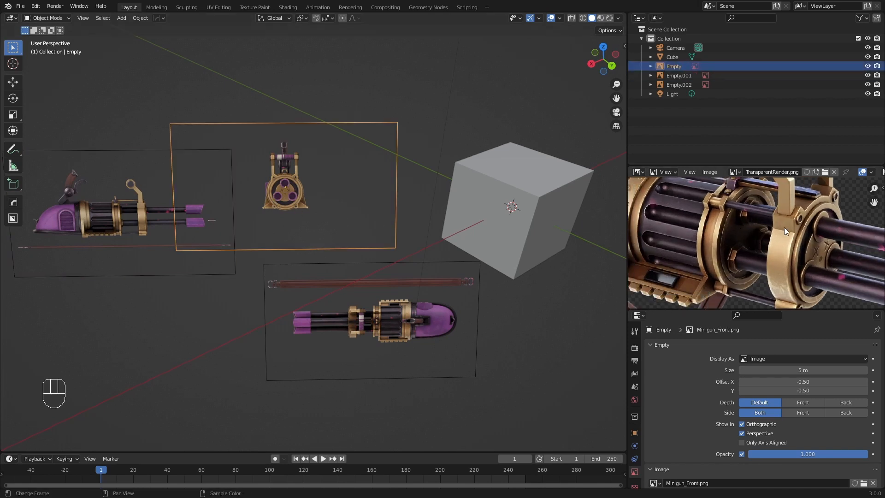
scroll(738, 210, down, 3)
middle_drag(725, 221, 726, 233)
Look over the camera, light and reference images placed in the scene.
click(243, 410)
scroll(312, 190, down, 4)
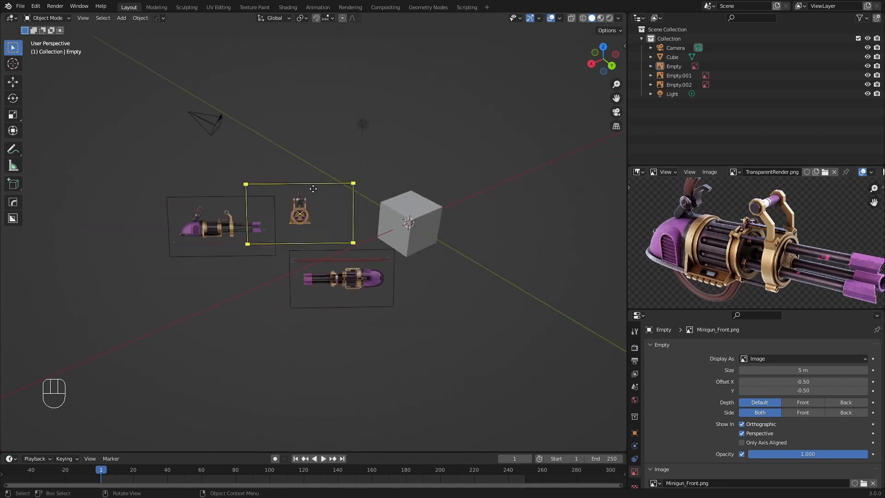
scroll(312, 198, up, 2)
mouse_move(311, 213)
middle_down()
mouse_move(304, 220)
mouse_move(312, 210)
middle_up()
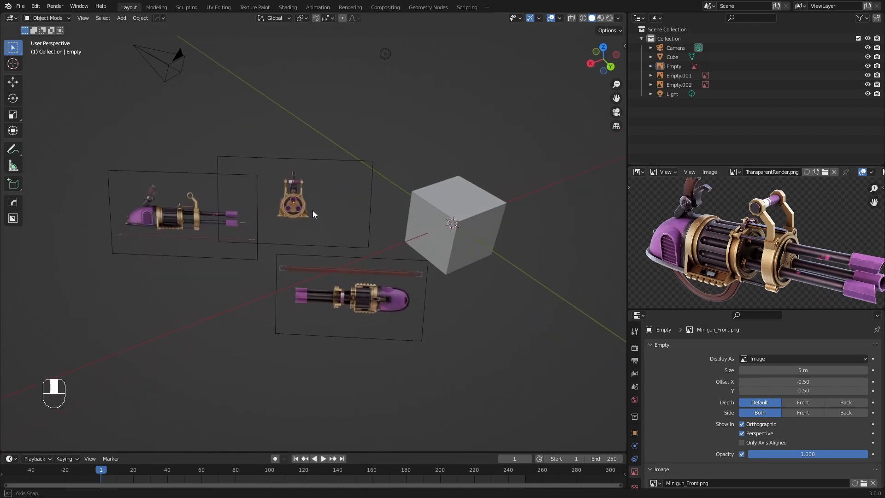
click(187, 72)
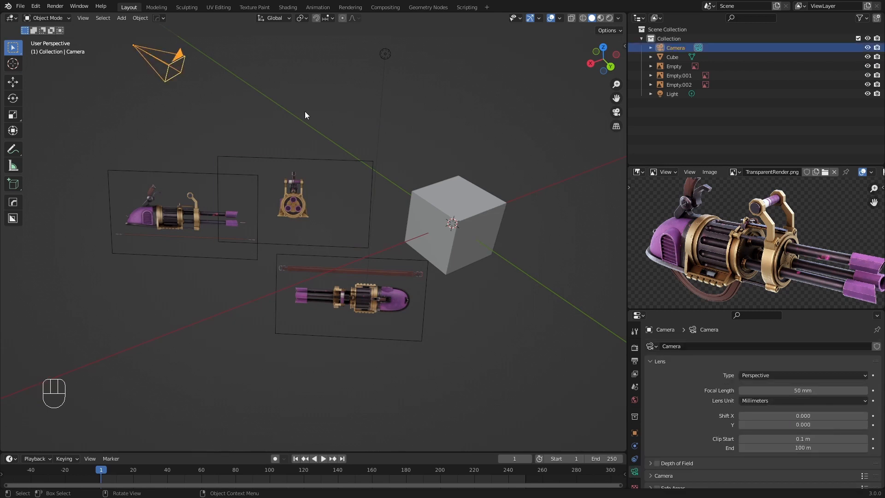
click(305, 111)
click(166, 76)
click(387, 55)
click(225, 192)
click(228, 121)
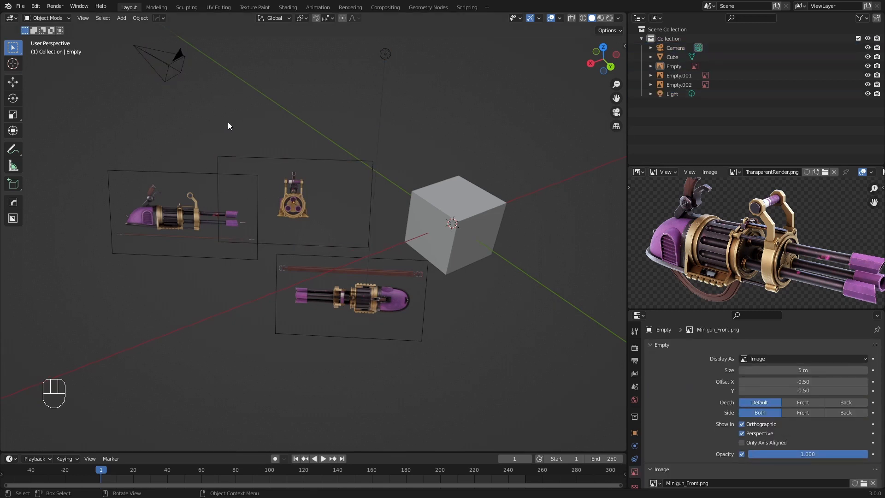
shift+middle_drag(227, 121, 251, 168)
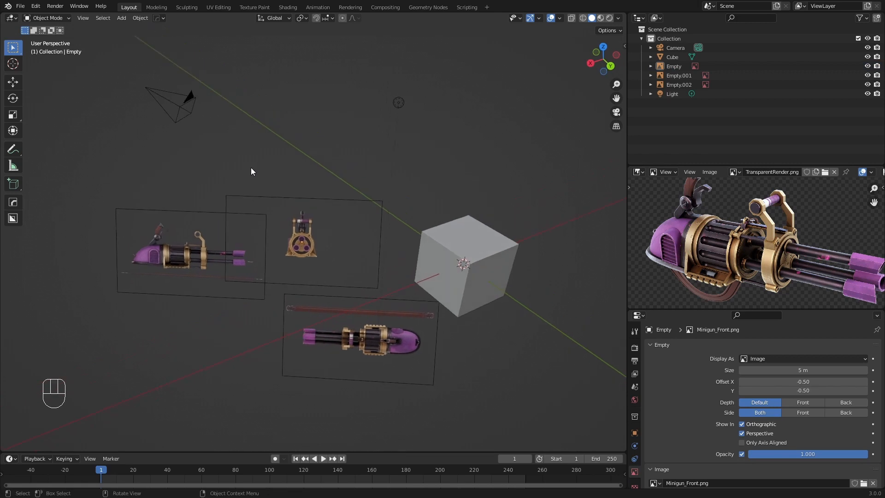
click(187, 115)
shift+click(397, 103)
key(m)
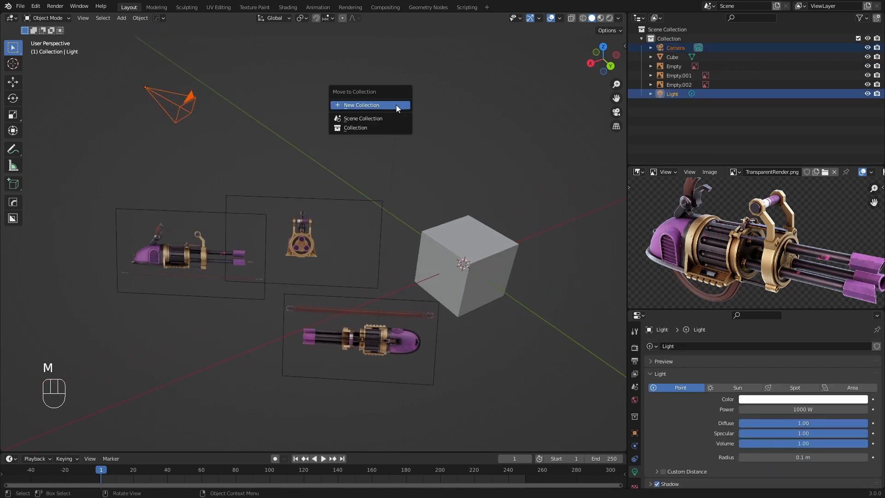
click(396, 106)
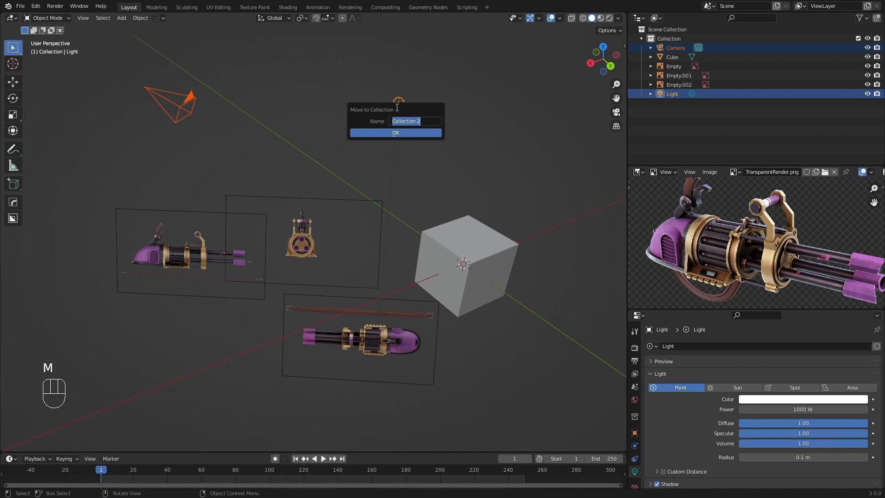
Move the camera and the light to a new collection named "Camera and Lights".
click(181, 112)
shift+click(397, 105)
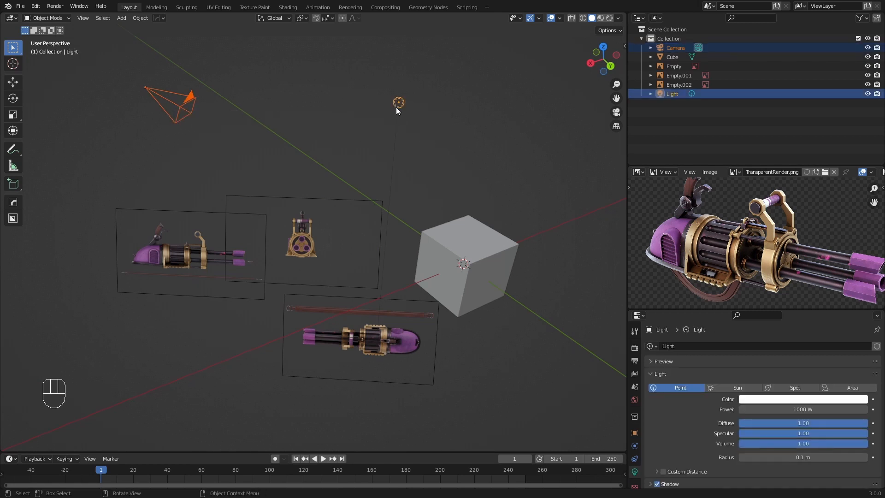
key(m)
key(m)
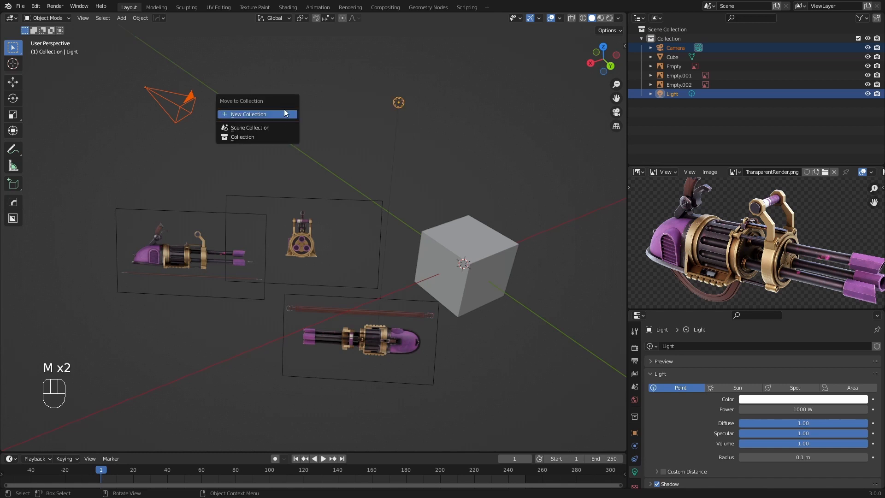
click(258, 118)
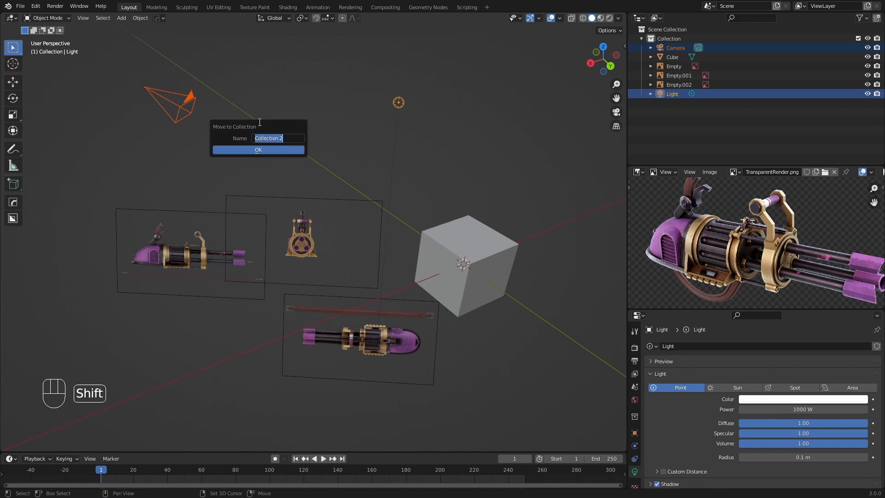
text(Camera and Lights)
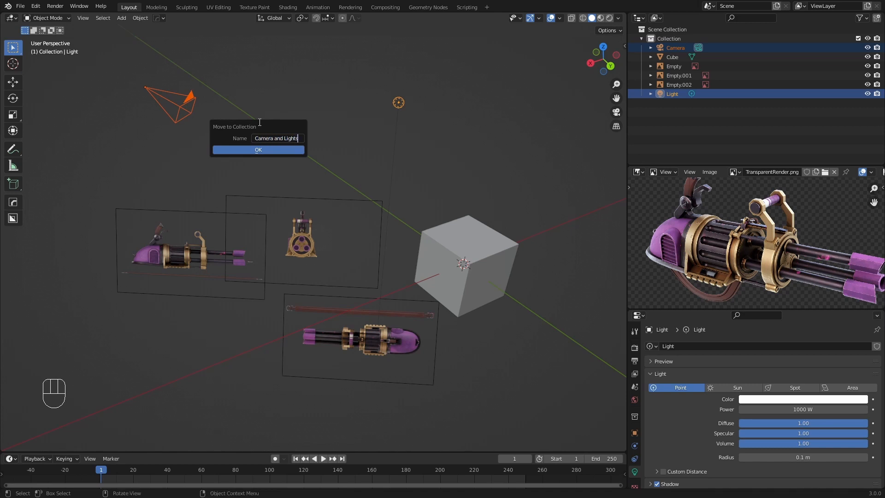
click(243, 148)
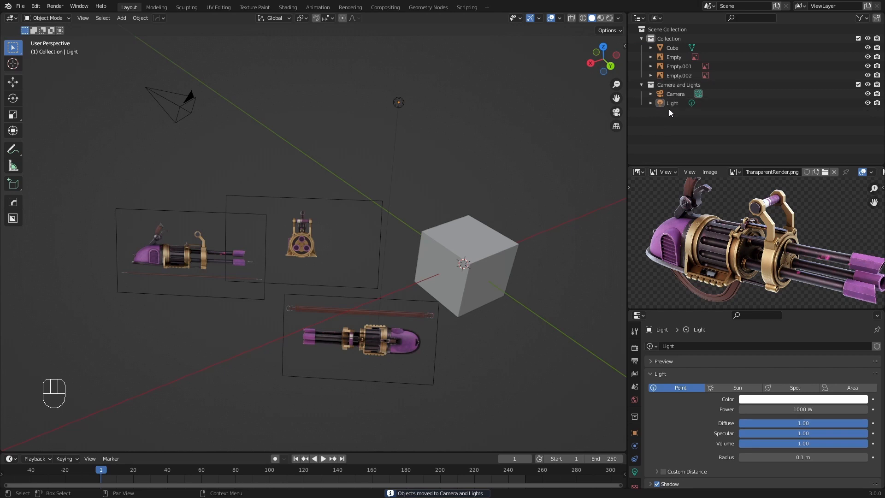
Exclude the Camera and Lights collection from the view layer and include it again, twice.
middle_drag(337, 137, 342, 138)
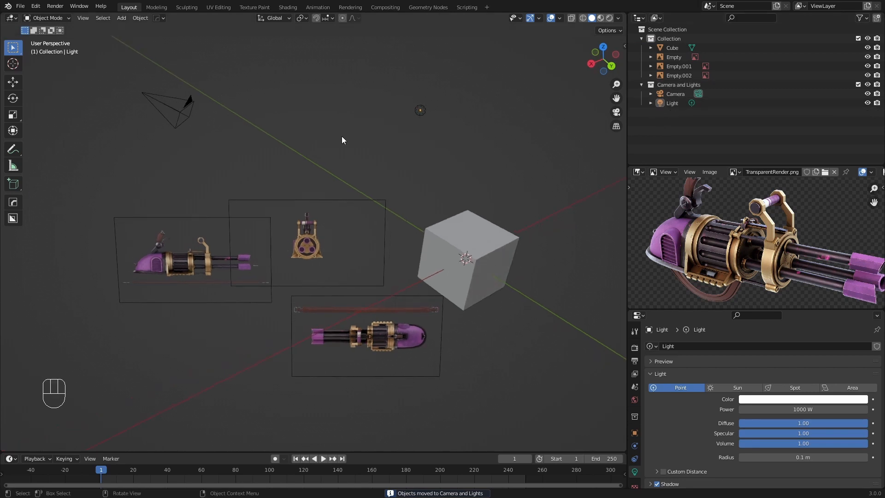
click(857, 85)
click(857, 85)
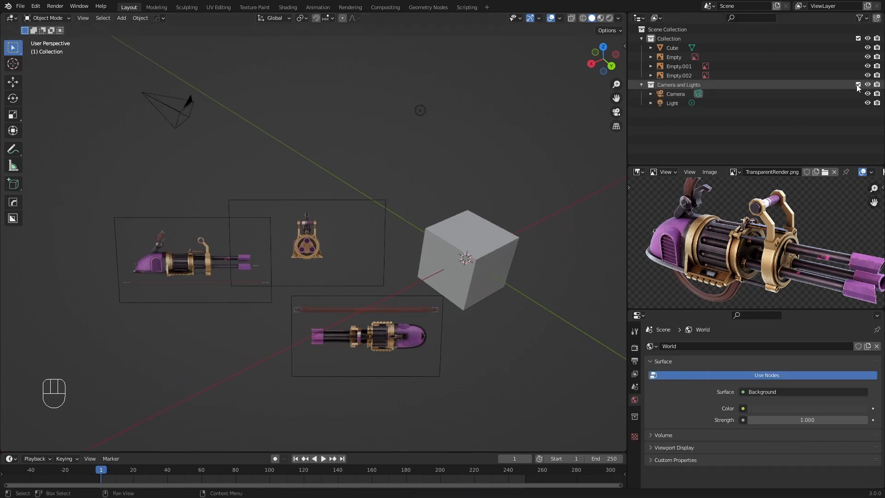
click(857, 84)
click(858, 85)
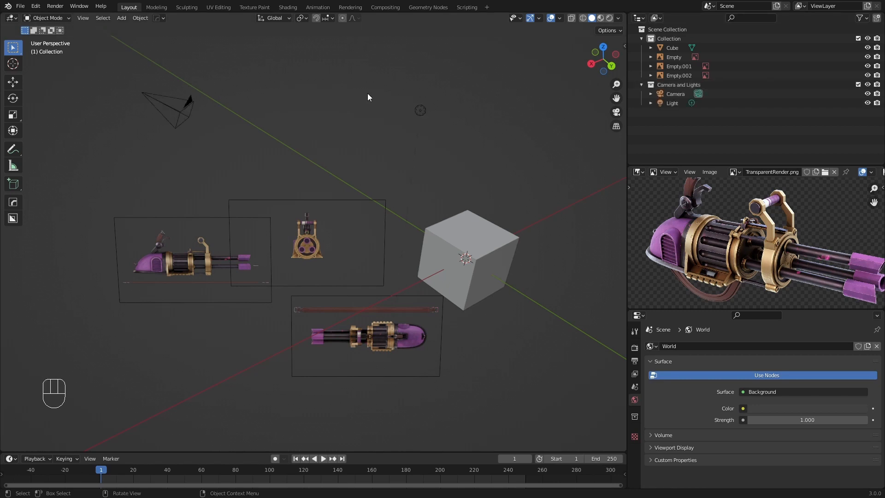
Move the three minigun reference images to a new collection named "References" and select the front reference.
click(315, 234)
click(173, 277)
shift+click(304, 263)
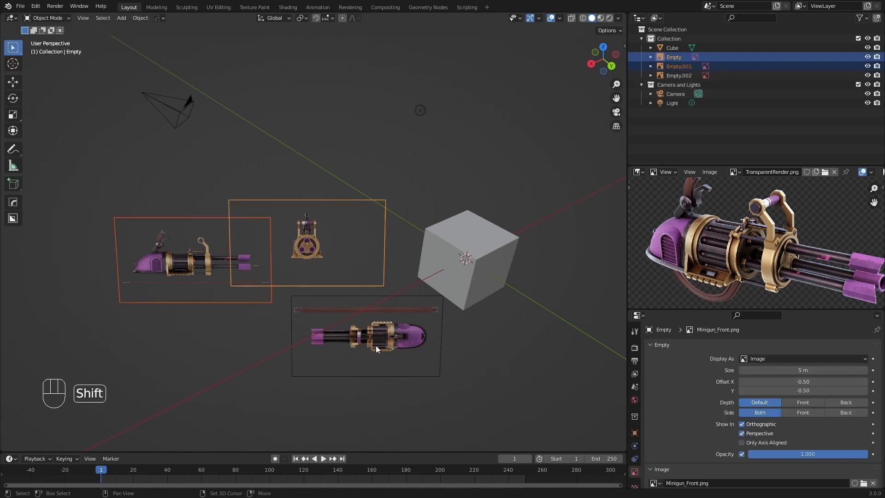
shift+click(374, 347)
key(m)
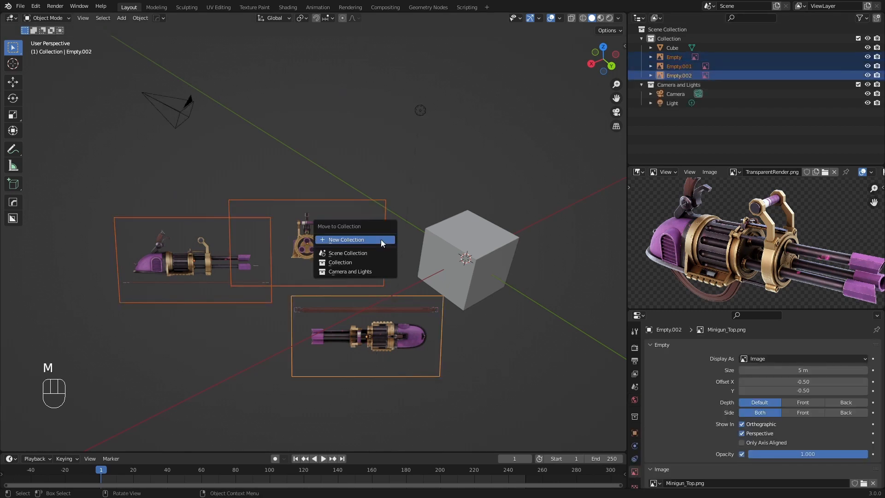
click(381, 239)
text(References)
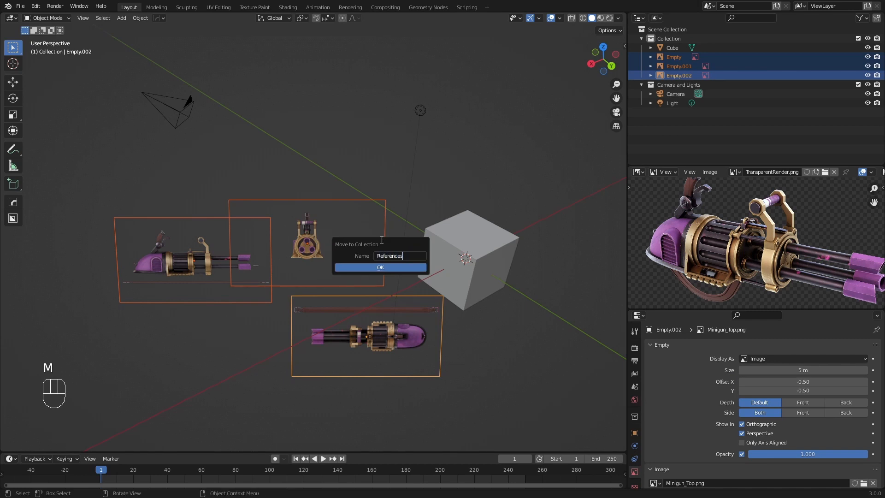
click(375, 268)
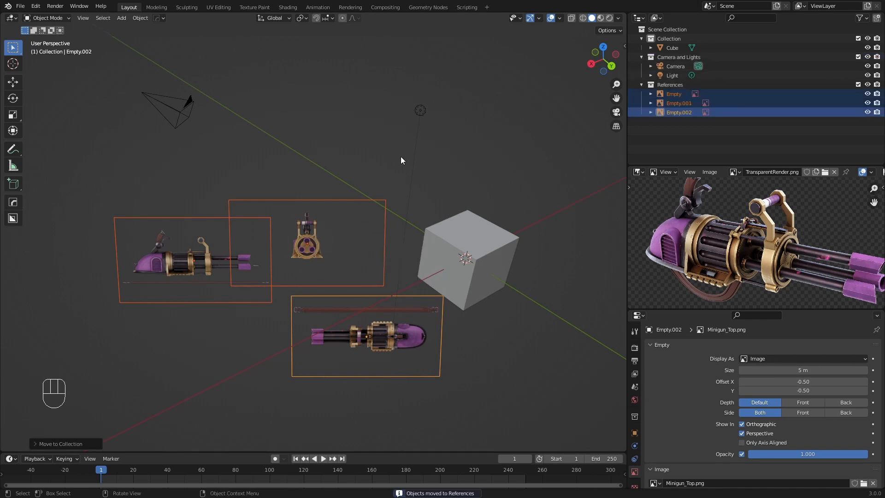
click(676, 95)
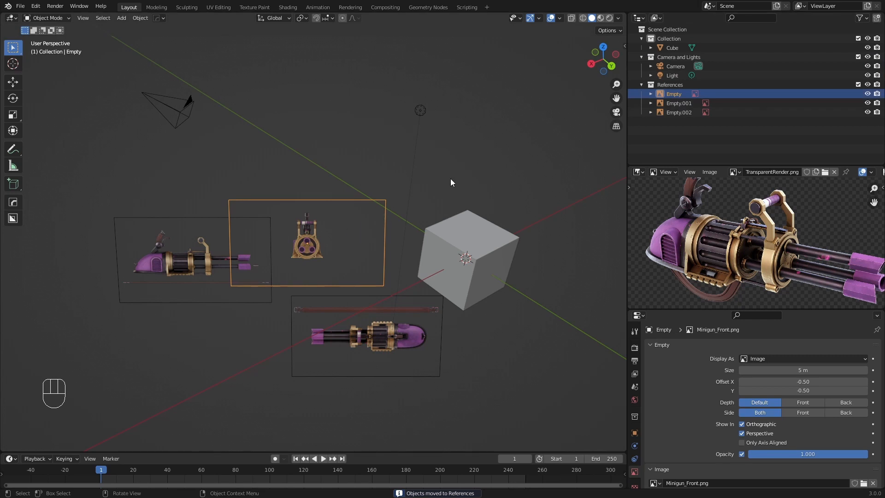
Rename the empty holding Minigun_Front.png as Ref_front and the one holding Minigun_Top.png as Ref_top.
double_click(676, 95)
text(Ref_Front)
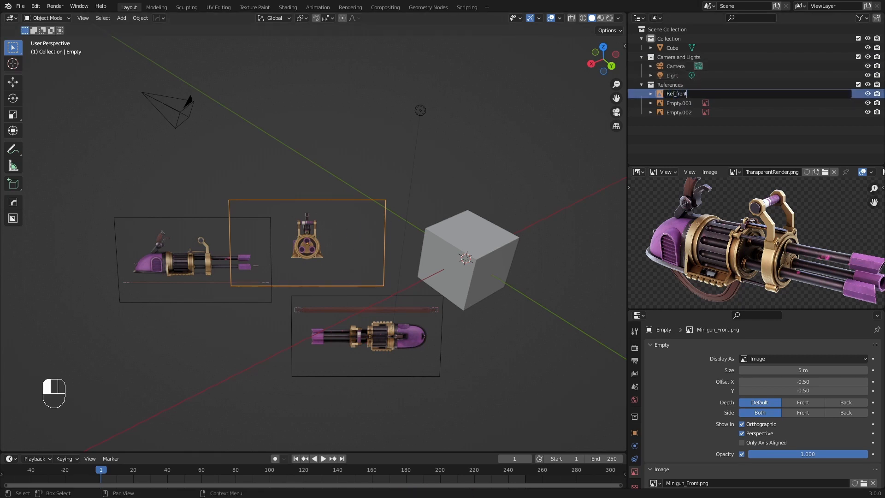
key(Return)
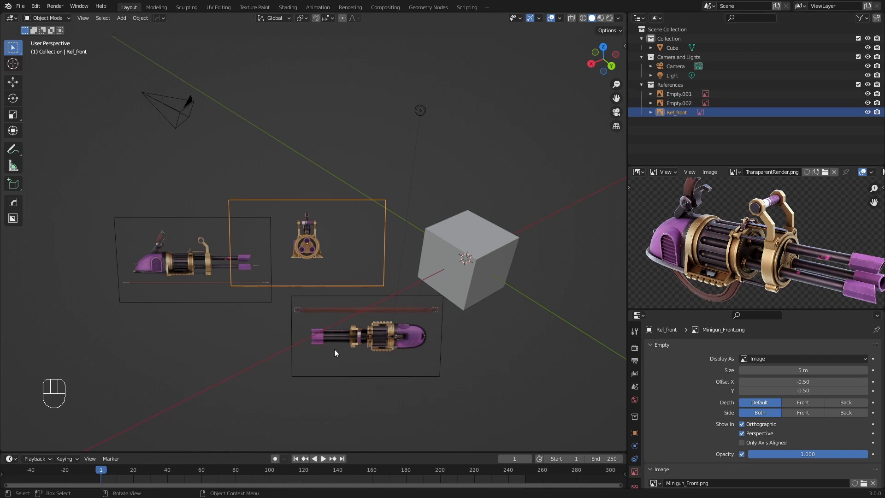
click(683, 104)
double_click(683, 104)
text(R)
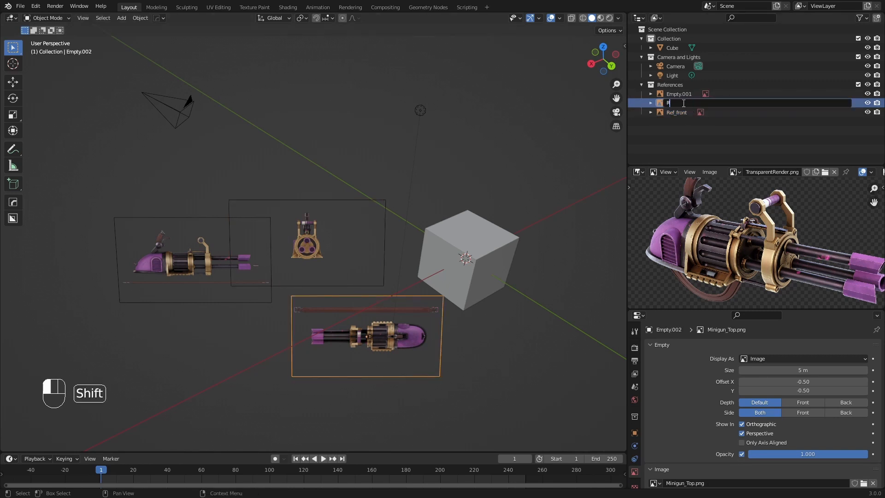
text(ef_top)
key(Return)
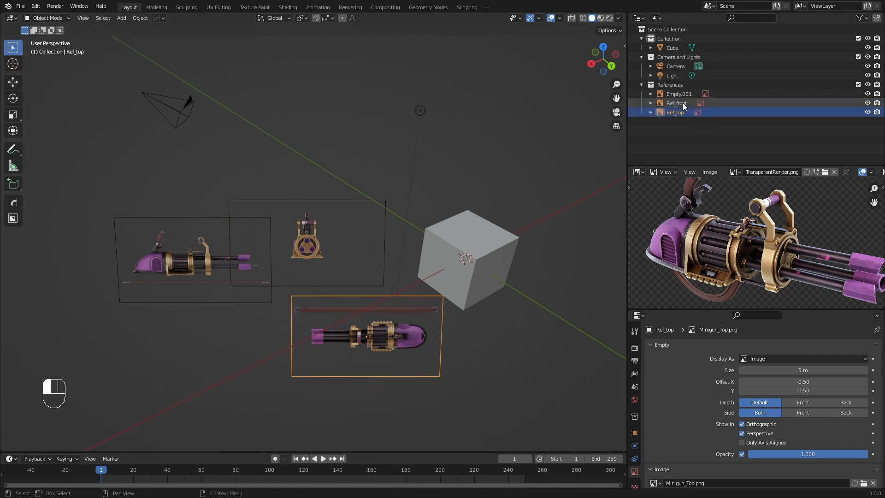
Rename the empty holding the Minigun_Side.png reference image as Ref_right.
click(677, 94)
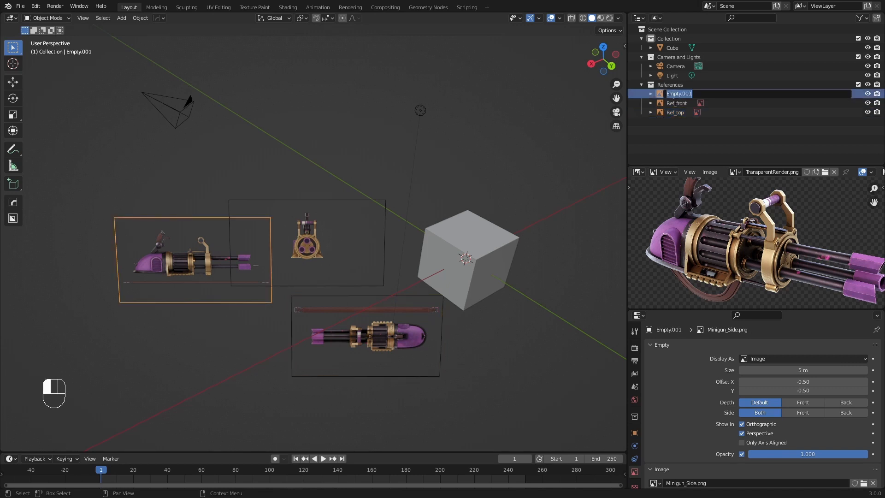
double_click(672, 95)
text(Ref_right)
key(Return)
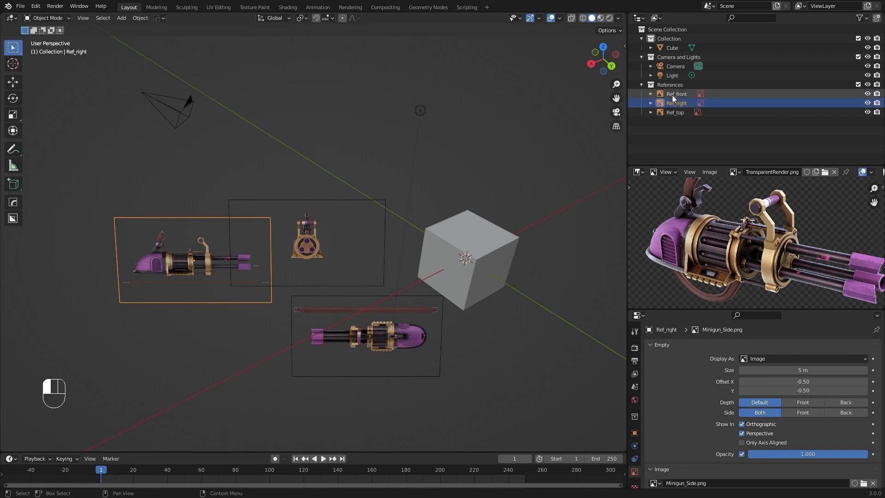
Deselect everything and look at the scene from the left, right and front with the View pie's preset directions.
click(352, 265)
middle_drag(352, 266, 363, 218)
scroll(309, 191, down, 1)
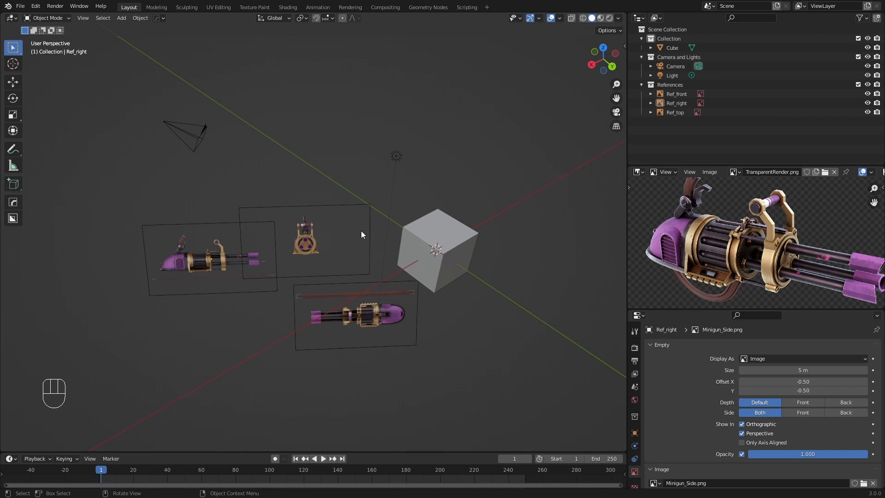
middle_drag(386, 242, 354, 236)
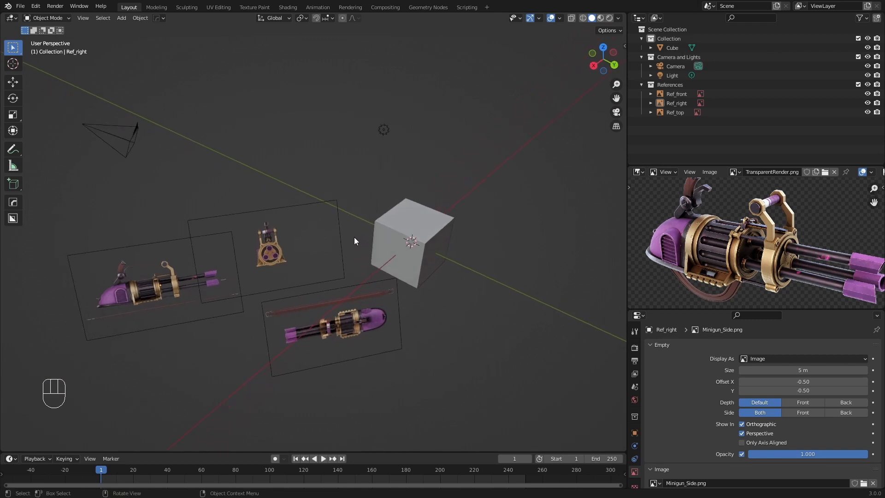
key(grave)
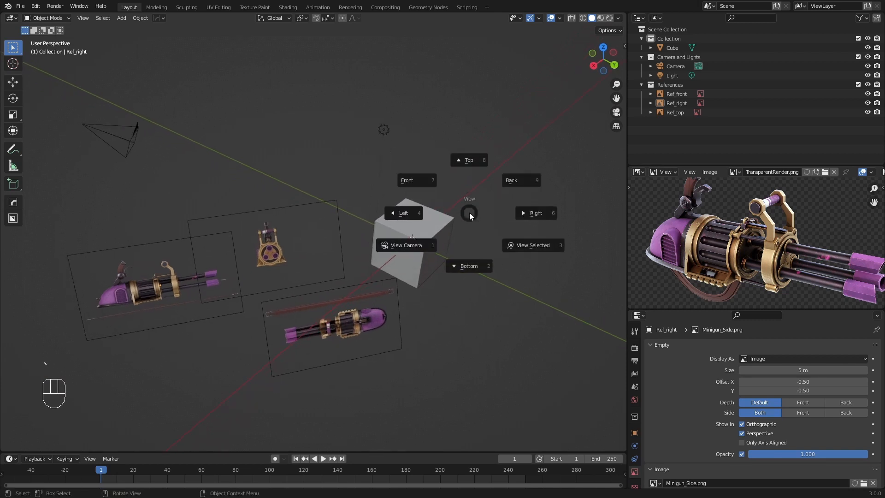
key(Escape)
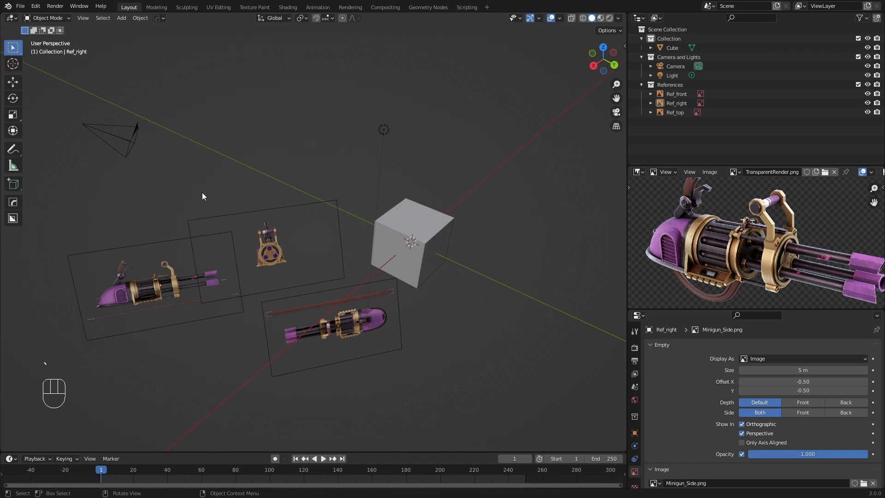
key(grave)
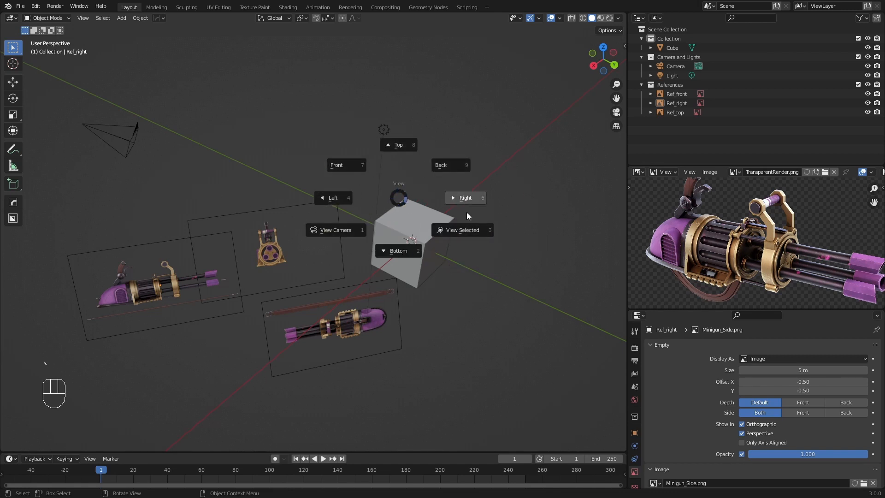
click(468, 197)
key(grave)
click(398, 198)
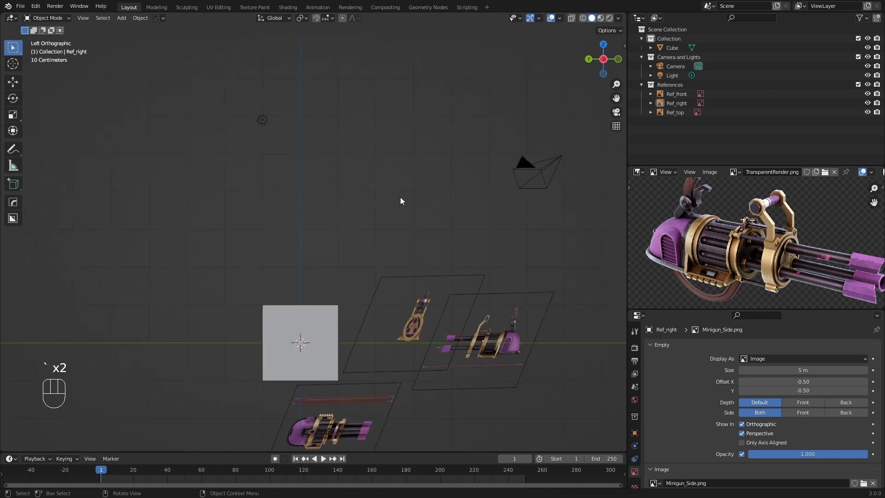
key(grave)
click(475, 201)
key(grave)
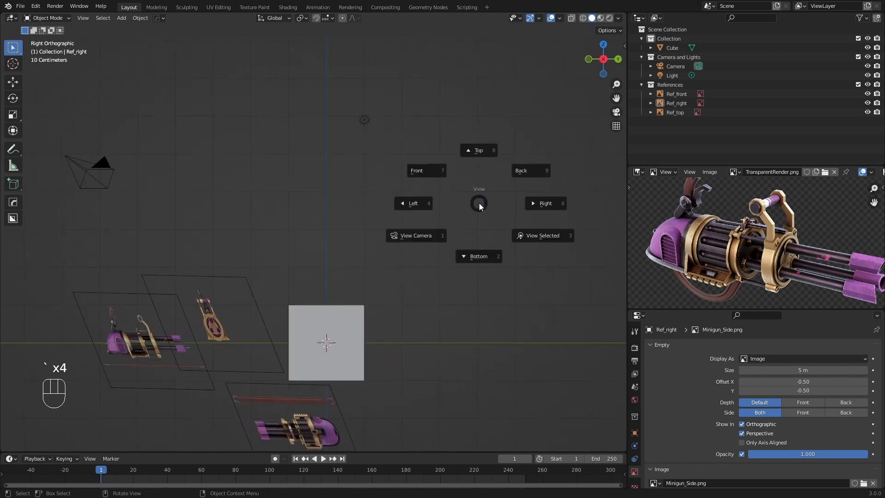
click(538, 203)
key(grave)
click(496, 147)
key(grave)
click(509, 90)
key(grave)
click(493, 143)
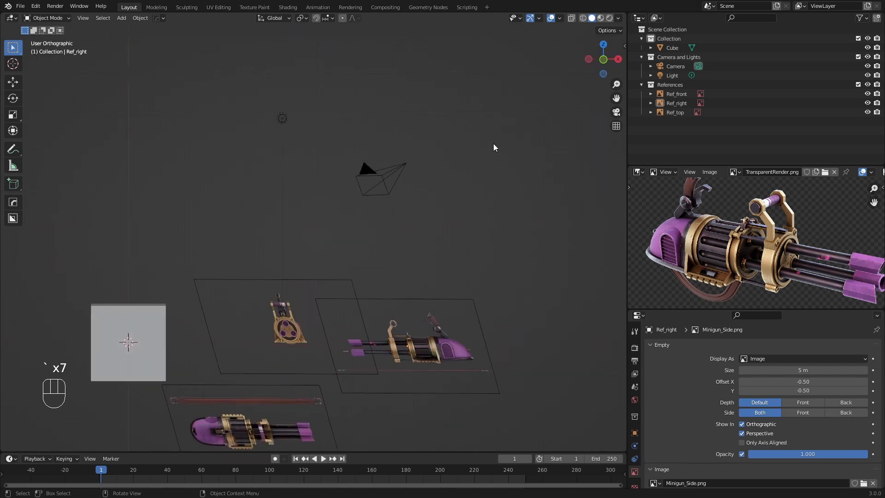
key(grave)
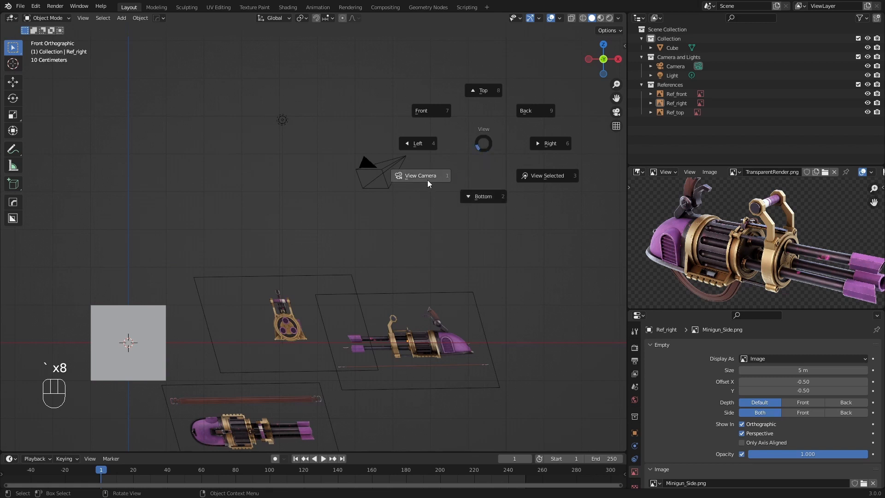
click(427, 180)
View the scene from the front, right and top, and through the camera.
scroll(396, 186, down, 3)
middle_drag(300, 233, 322, 242)
key(KP_1)
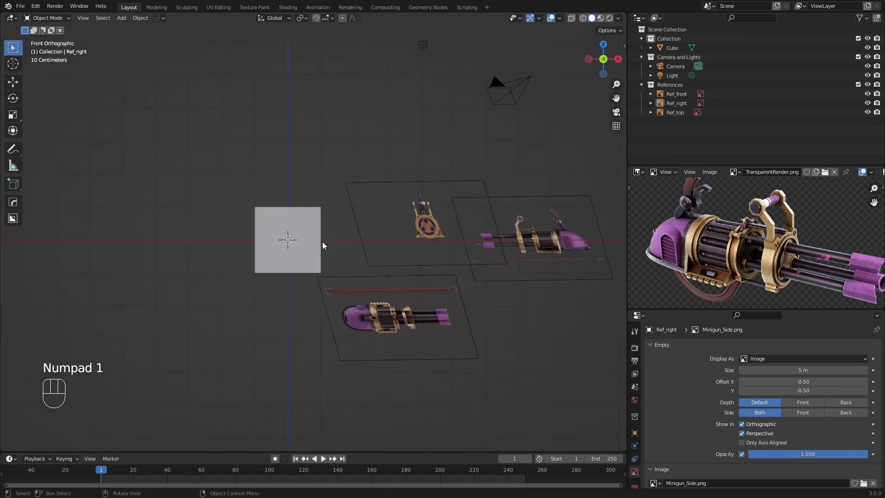
key(KP_3)
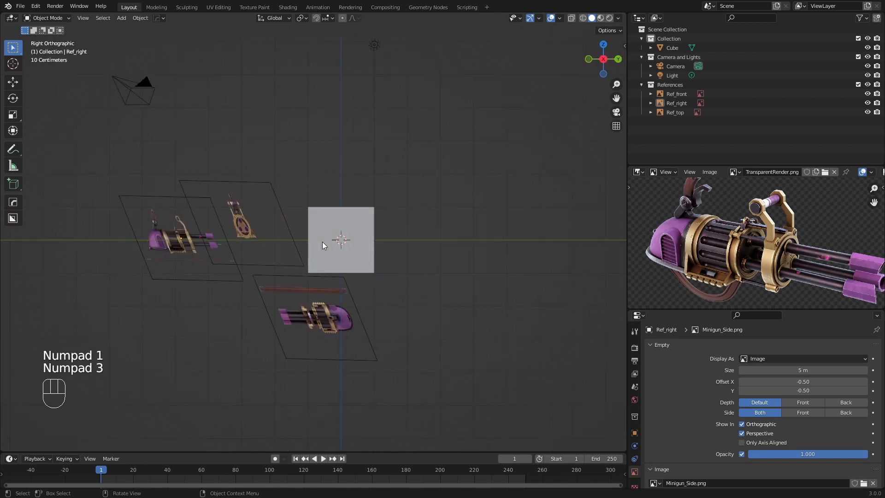
key(KP_7)
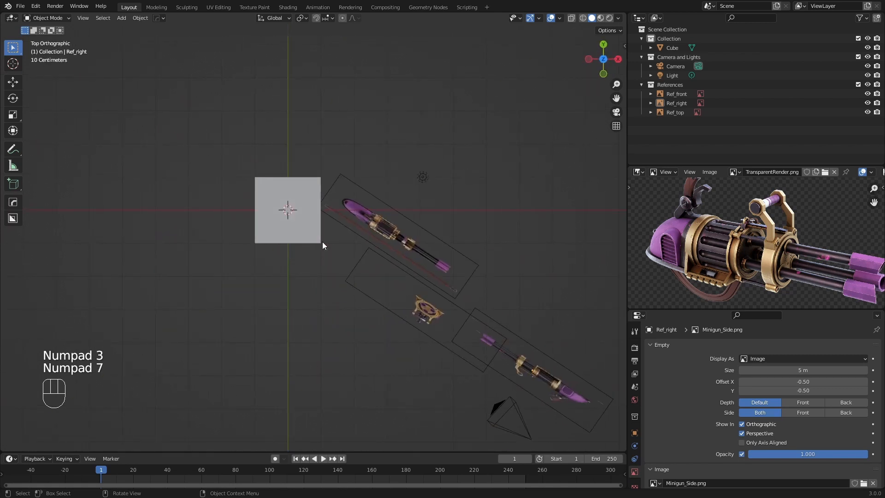
key(KP_0)
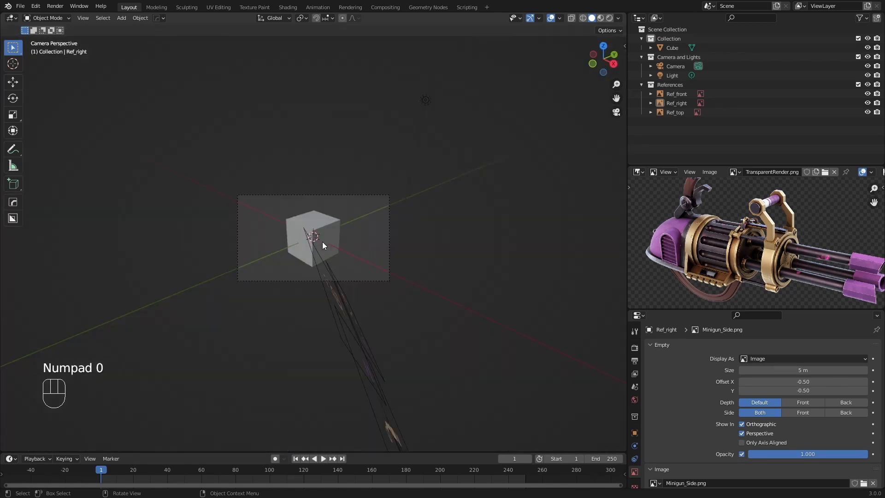
middle_drag(270, 249, 281, 251)
scroll(305, 255, down, 4)
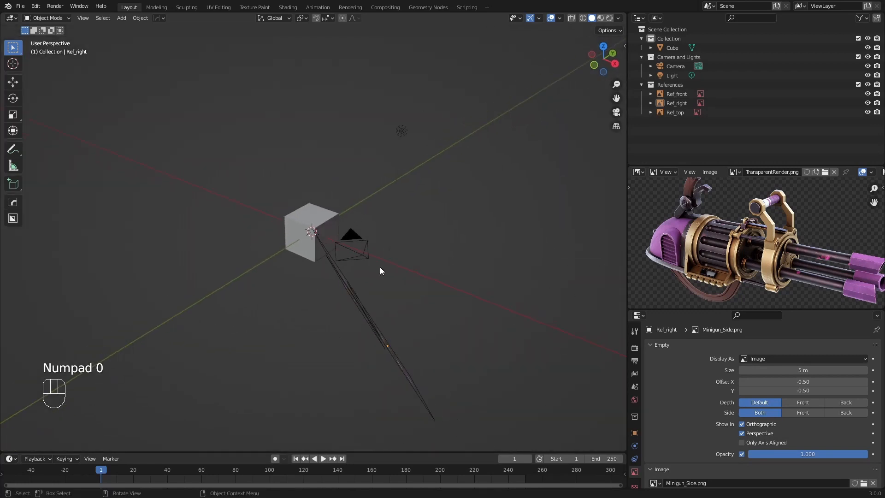
Select the camera and look through it at the cube.
scroll(369, 263, up, 1)
click(354, 258)
scroll(364, 281, up, 3)
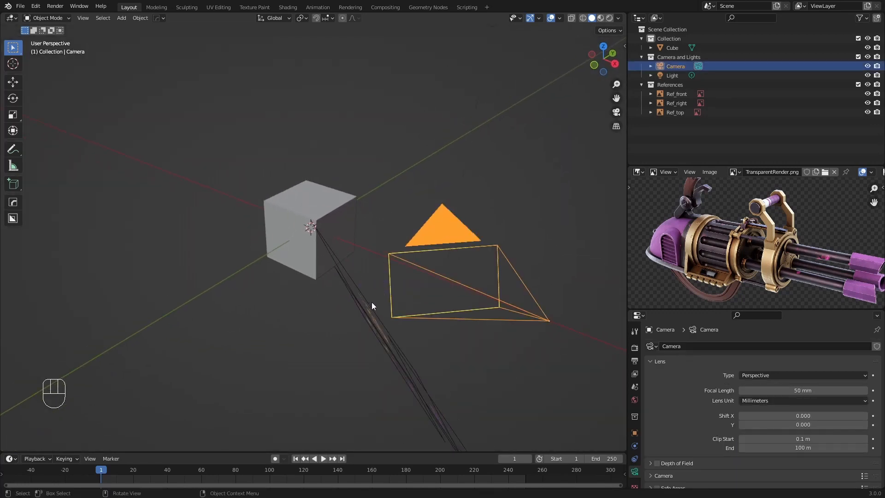
key(KP_0)
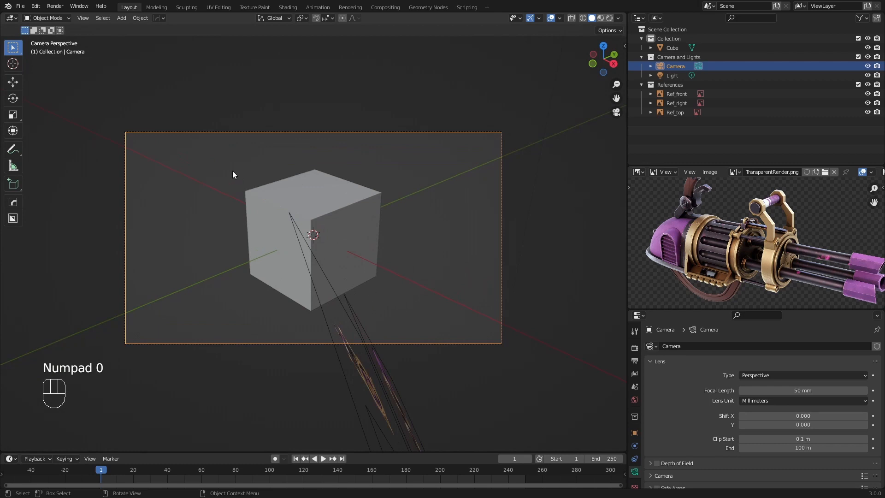
scroll(391, 233, down, 2)
scroll(834, 206, down, 3)
scroll(737, 234, up, 2)
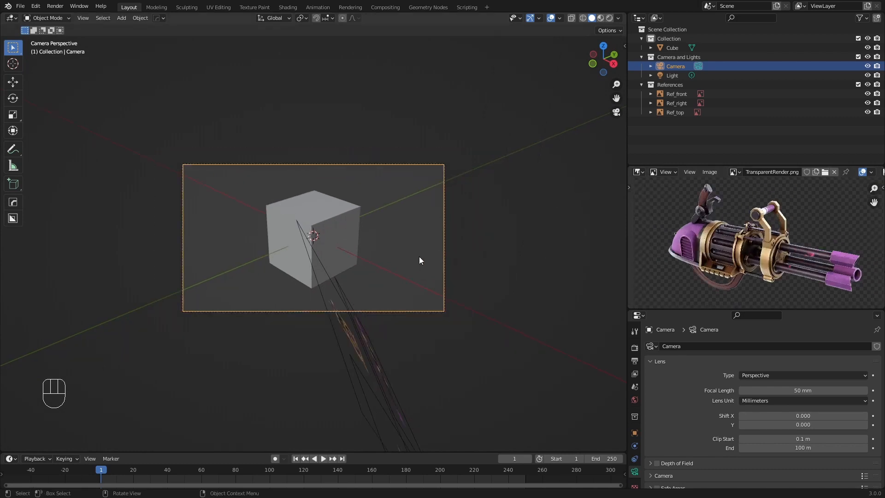
Leave the camera view and delete the default cube beside the reference images.
middle_drag(418, 261, 333, 307)
scroll(317, 290, down, 2)
middle_drag(291, 339, 358, 308)
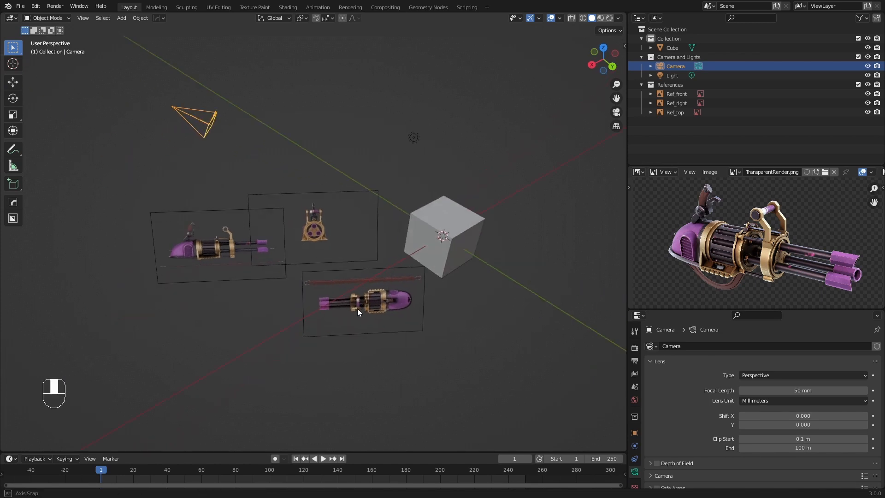
click(355, 309)
shift+middle_drag(473, 307, 394, 302)
click(394, 301)
scroll(368, 261, up, 2)
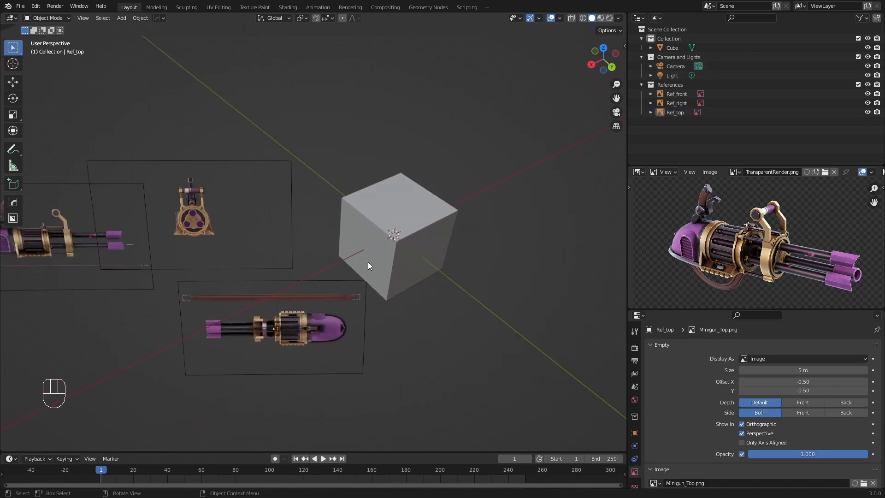
click(366, 253)
key(x)
click(365, 252)
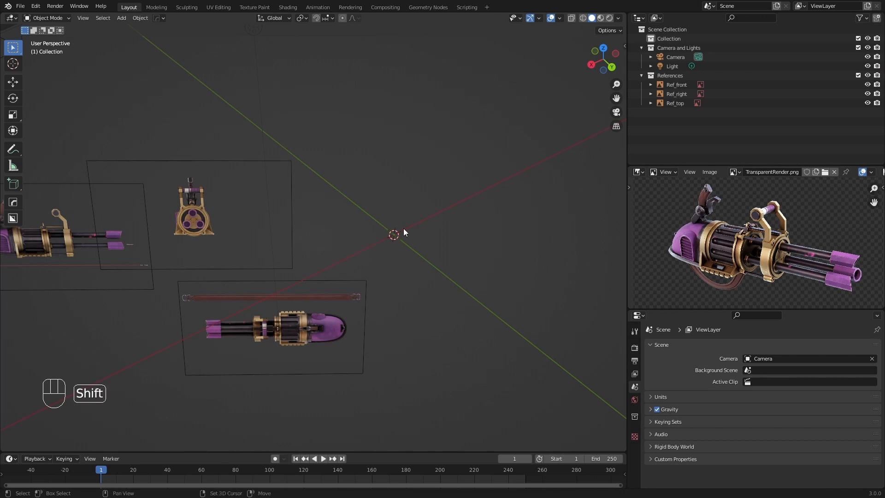
Add a Monkey mesh at the scene origin.
key(shift+a)
mouse_move(404, 231)
click(439, 317)
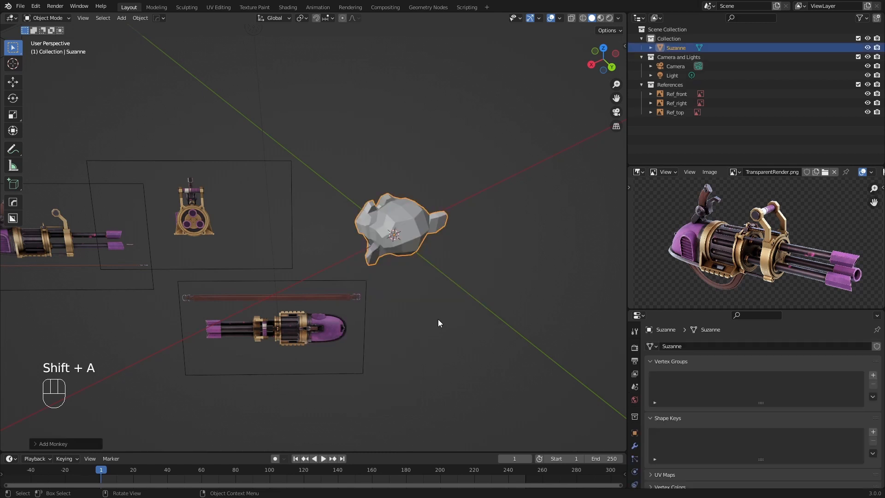
Clear the rotation and location of the Ref_right image so it lies flat at the world origin.
scroll(394, 281, down, 5)
middle_drag(393, 280, 151, 307)
middle_drag(347, 236, 341, 319)
click(295, 283)
click(232, 350)
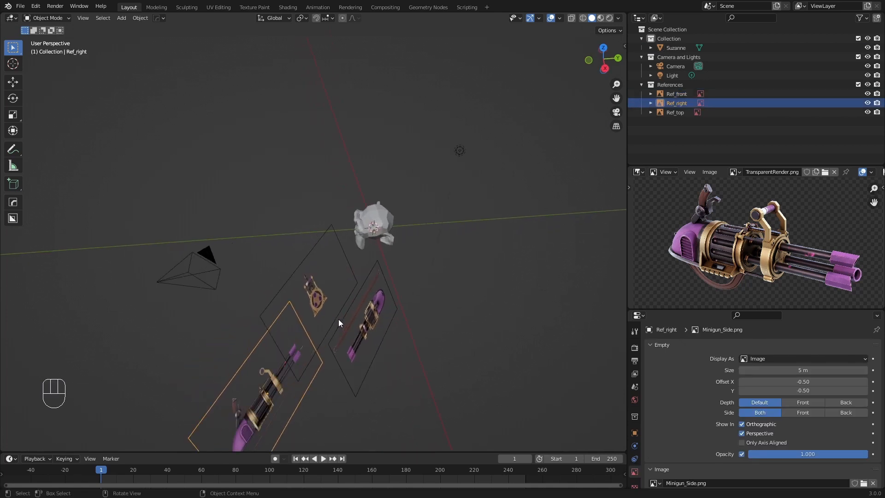
key(alt+r)
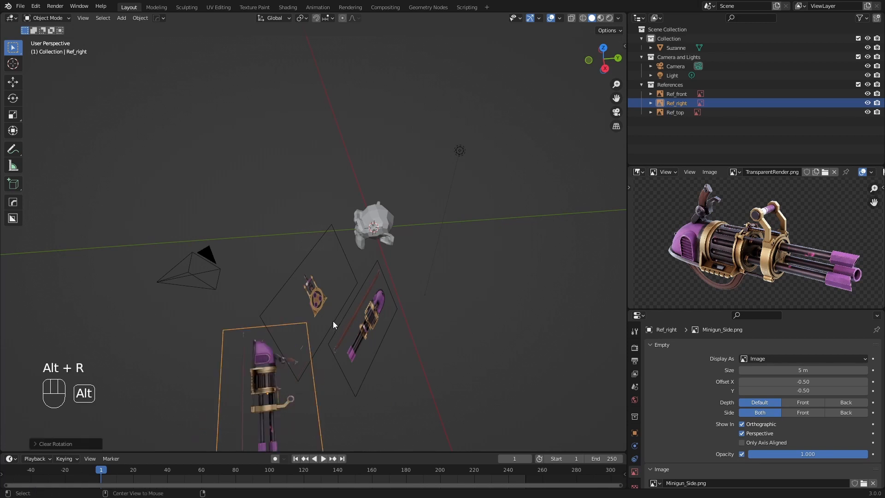
key(alt+g)
scroll(332, 322, up, 3)
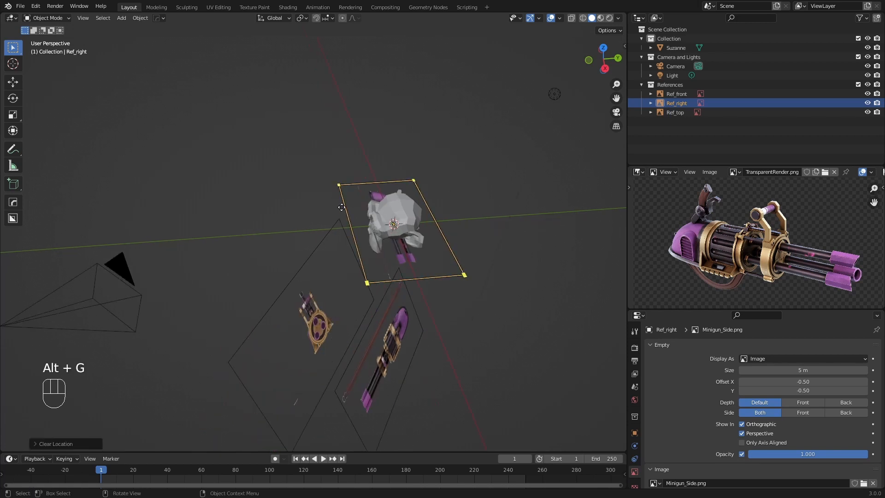
scroll(289, 231, up, 2)
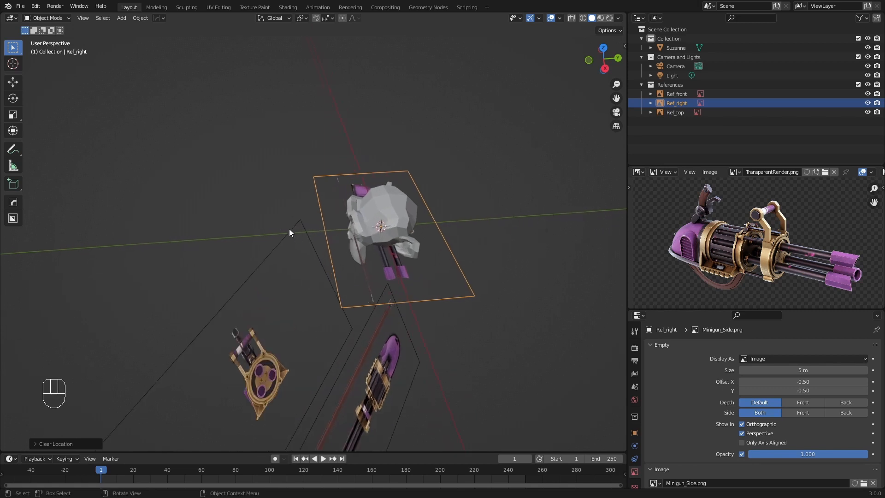
key(r)
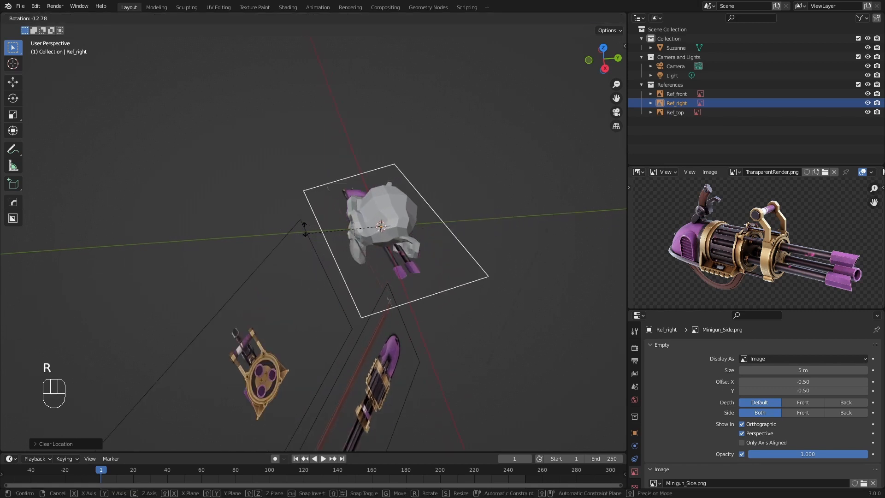
right_click(314, 217)
key(r)
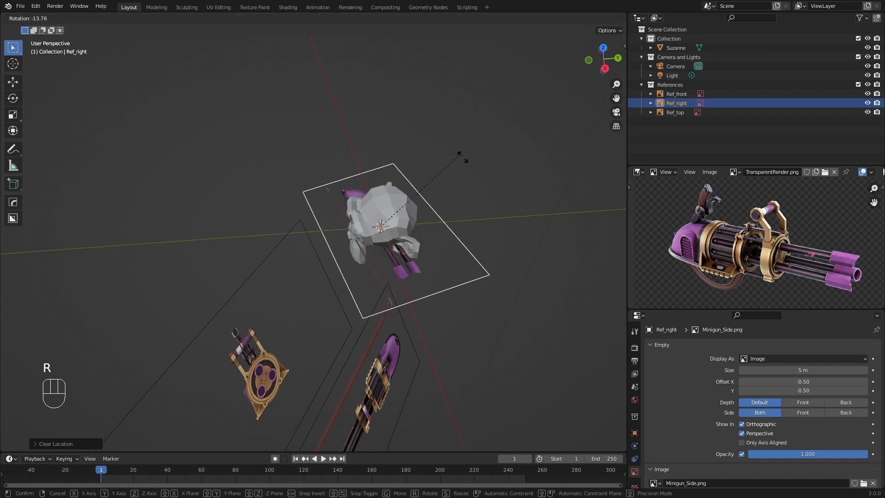
key(x)
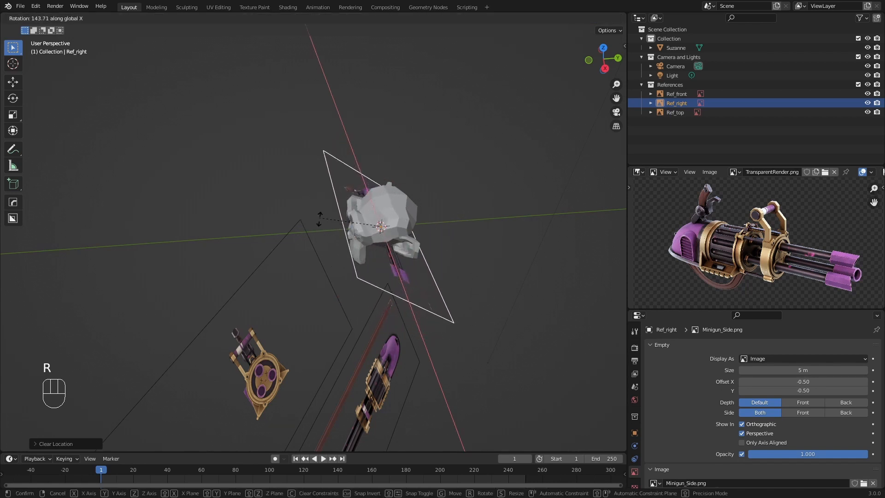
key(y)
key(z)
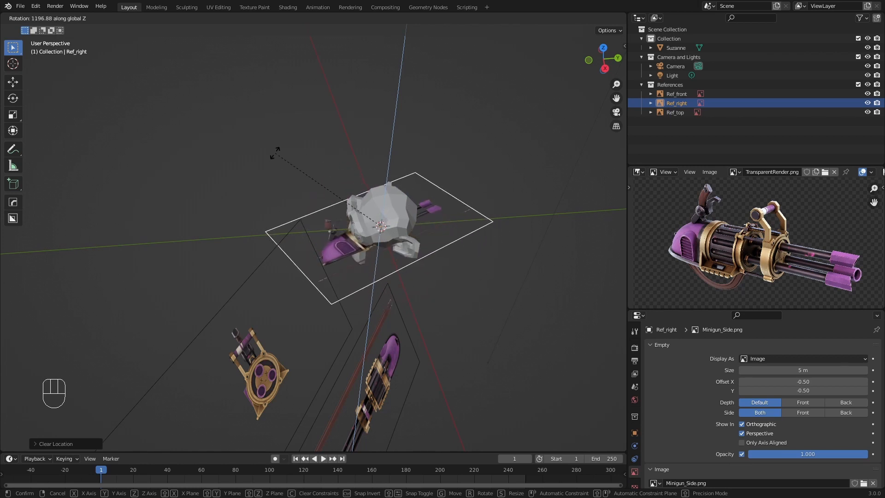
click(509, 160)
Rotate the Ref_right image 90° about the global X axis so it stands upright.
key(r)
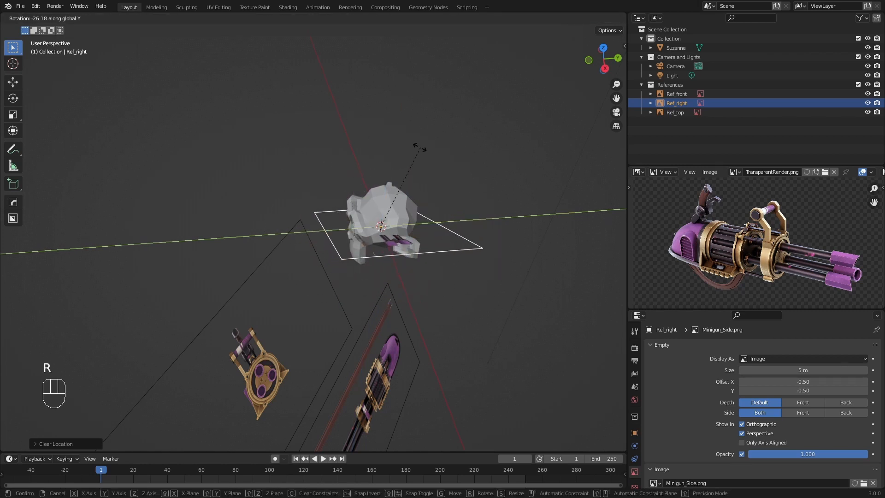
key(x)
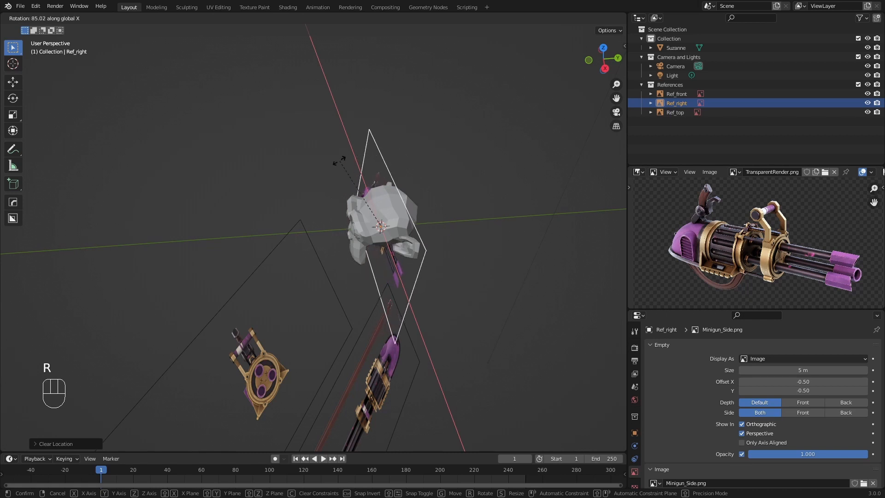
key(ctrl)
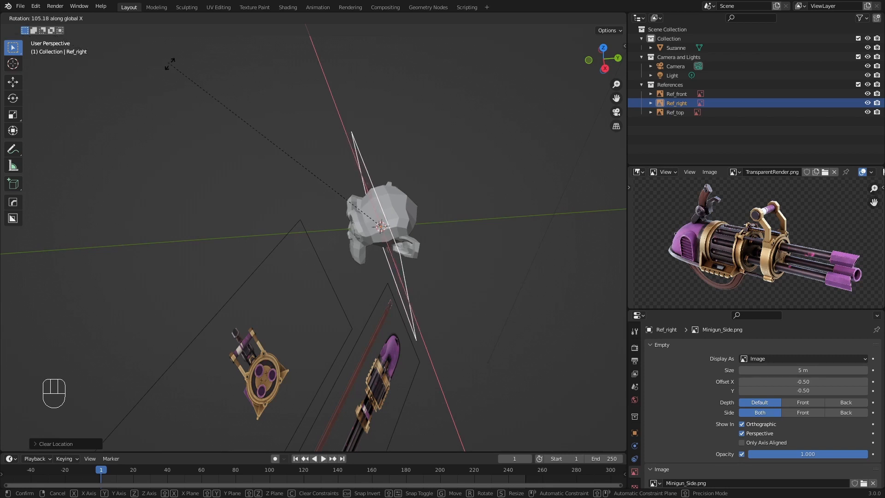
key(ctrl)
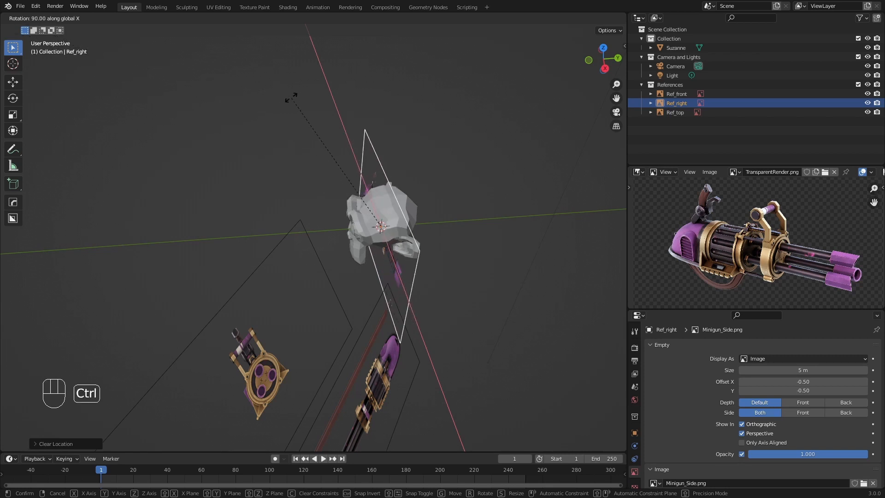
click(292, 98)
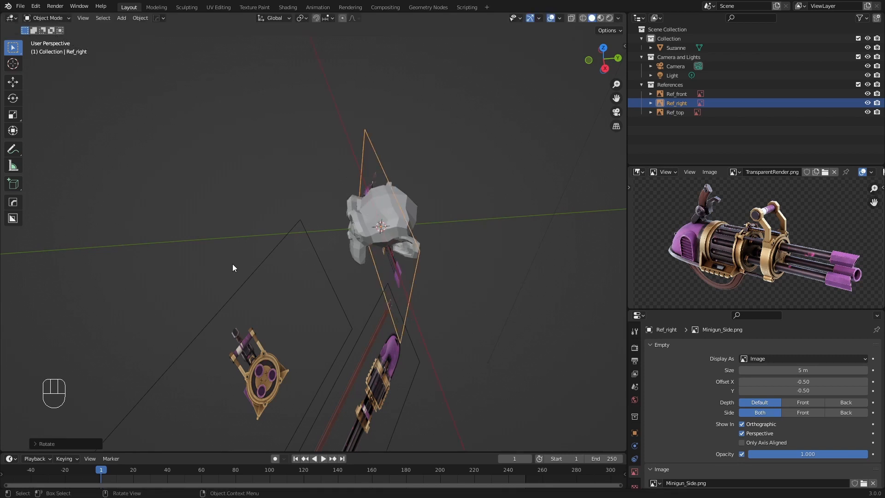
scroll(415, 346, up, 1)
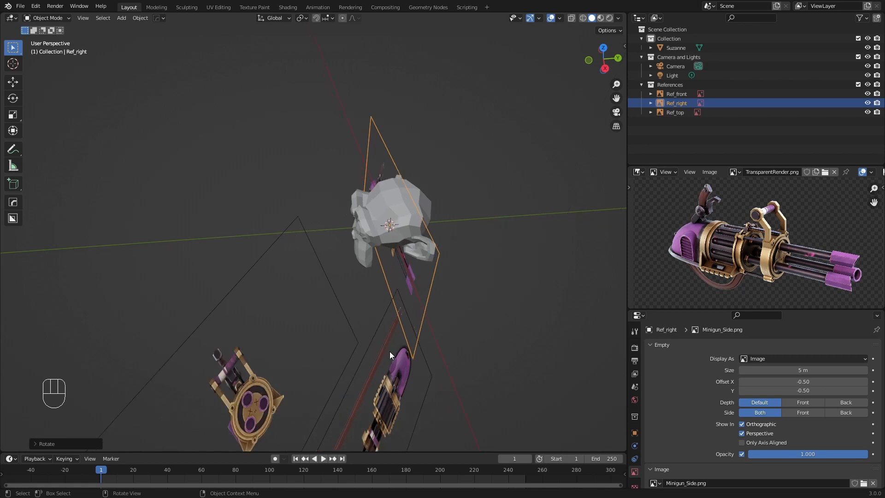
Rotate the Ref_right image -90° about the global Z axis so it faces the right view.
key(r)
key(z)
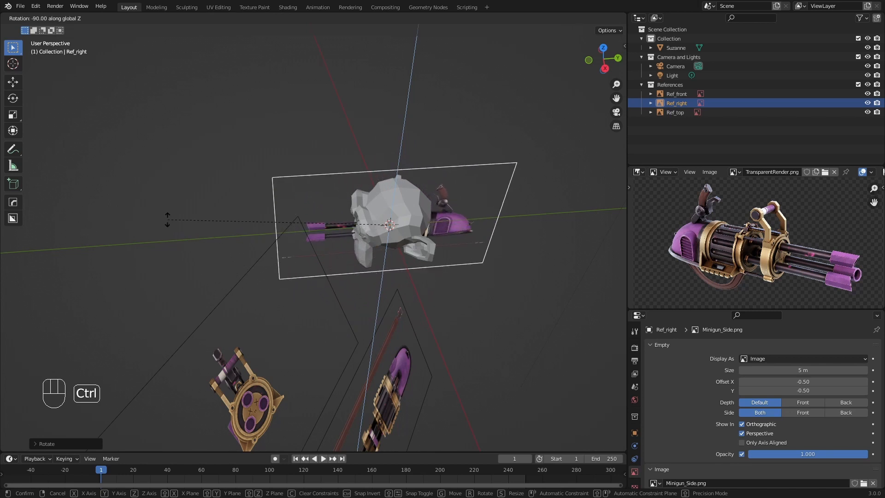
click(167, 222)
middle_drag(264, 252, 418, 314)
scroll(349, 262, down, 3)
scroll(388, 318, up, 3)
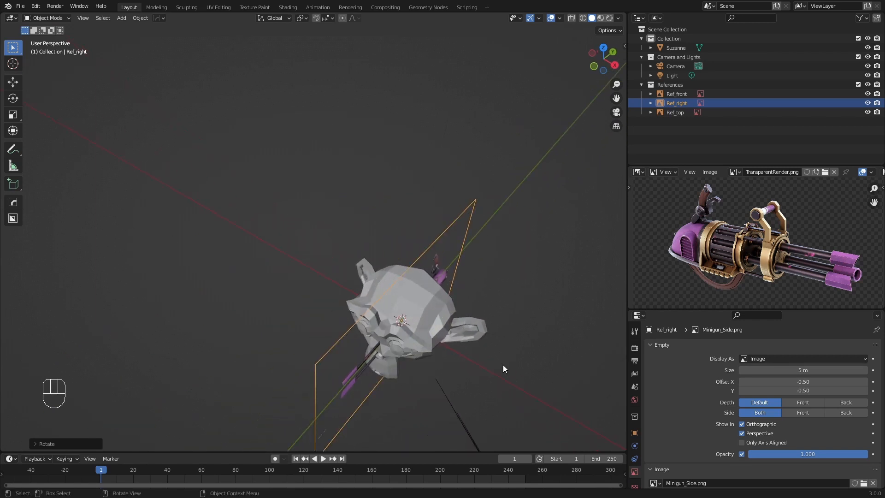
middle_drag(261, 233, 361, 295)
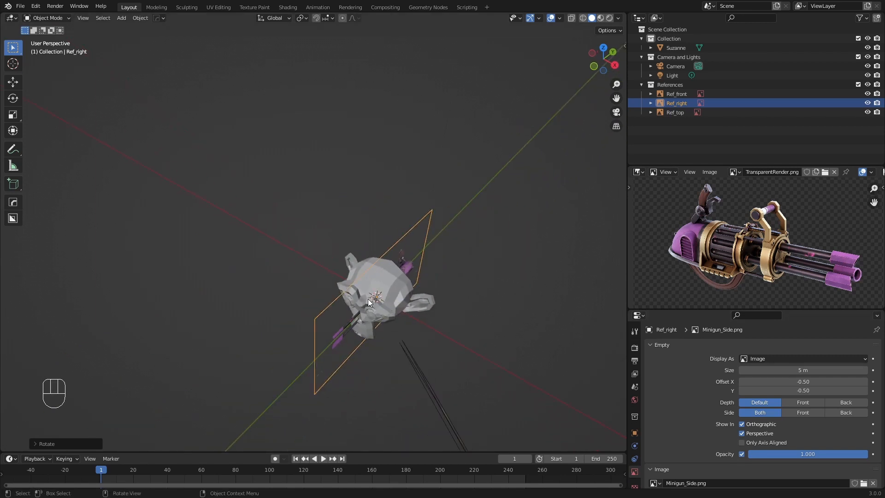
Move the Ref_right image along the negative X axis, well clear of the monkey head.
key(g)
key(x)
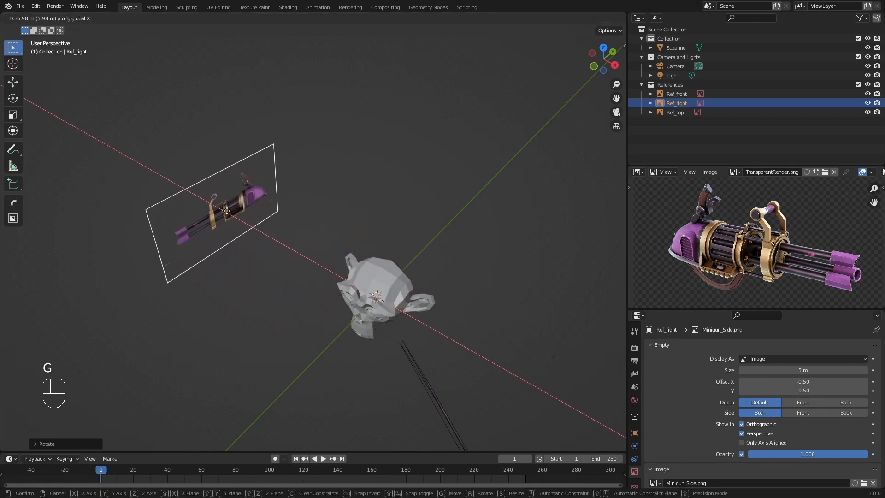
click(215, 166)
scroll(312, 257, down, 3)
middle_drag(311, 257, 286, 260)
shift+middle_drag(287, 261, 304, 252)
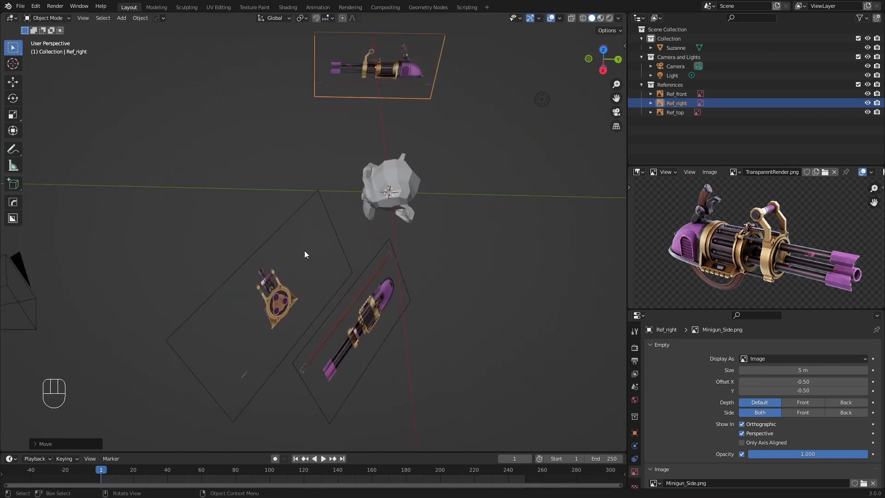
Clear the rotation and location of the Ref_front image so it lies flat at the world origin.
click(284, 291)
key(alt)
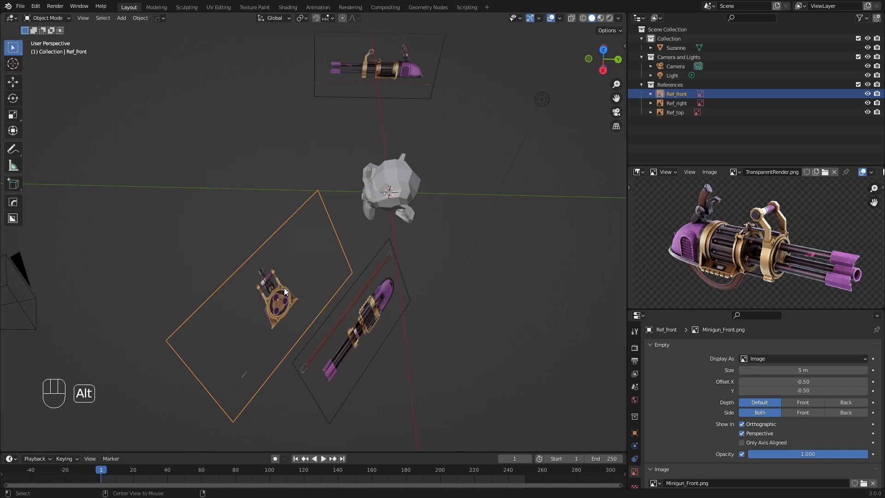
key(alt+r)
key(alt+g)
scroll(285, 290, up, 2)
shift+middle_drag(340, 241, 264, 316)
scroll(264, 315, up, 1)
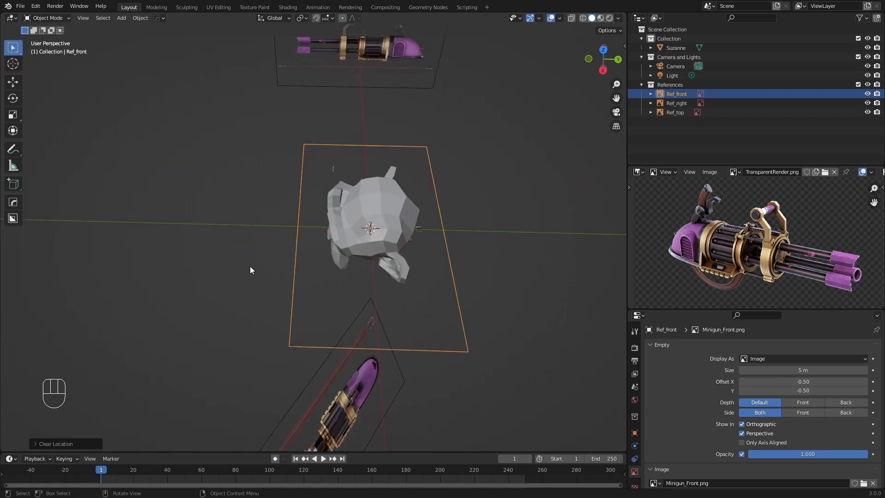
Rotate the Ref_front image 90° about the X axis and move it along positive Y, behind the monkey.
key(r)
key(x)
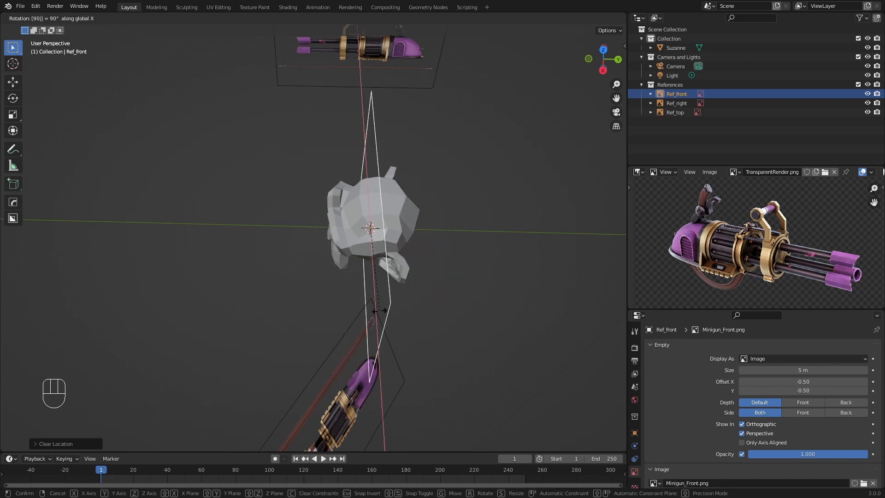
click(380, 314)
key(g)
key(y)
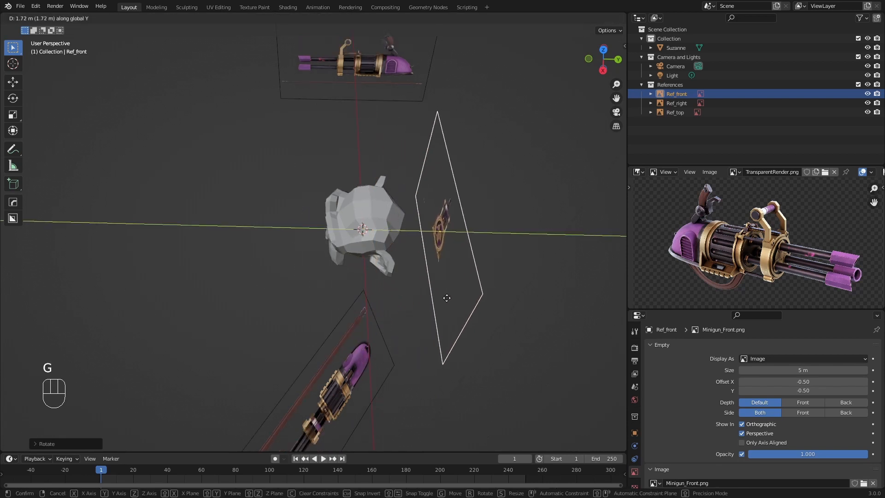
click(587, 302)
scroll(340, 263, down, 4)
middle_drag(325, 262, 360, 263)
scroll(359, 276, up, 2)
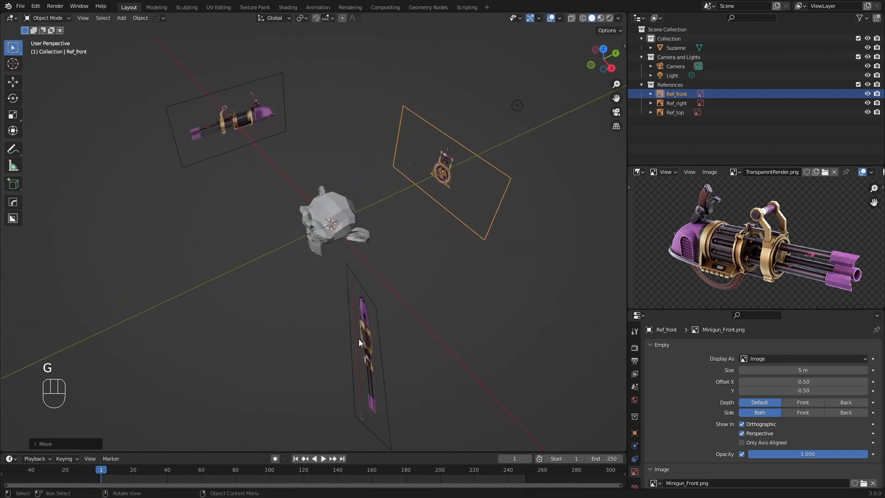
Clear the Ref_top image's rotation and location, and rotate it about Z so the barrels point along negative Y.
click(359, 339)
middle_drag(346, 356, 331, 353)
key(alt+r)
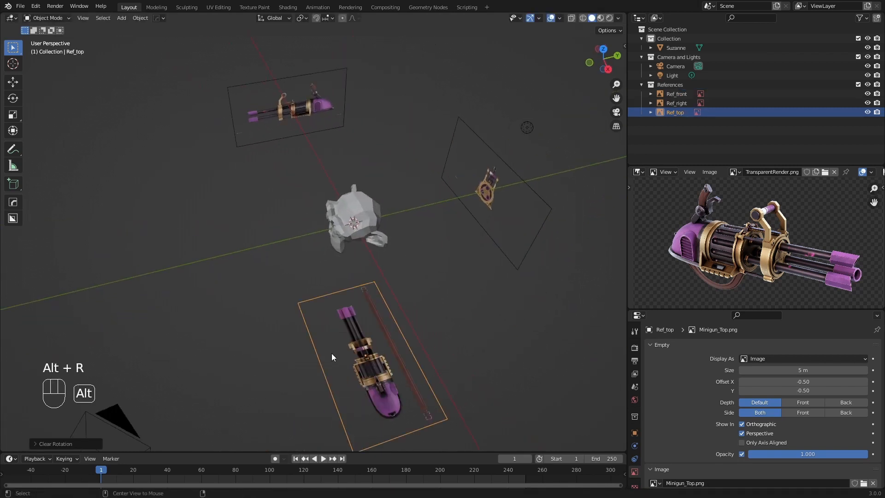
key(alt+g)
key(r)
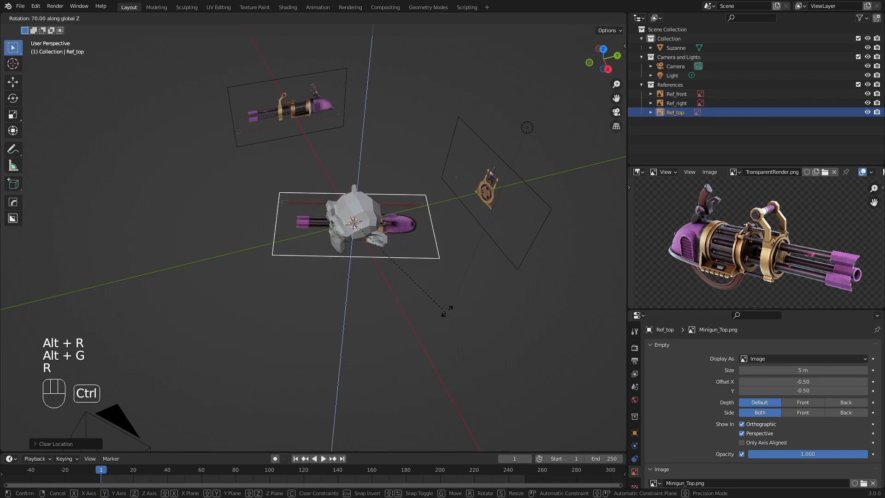
click(479, 285)
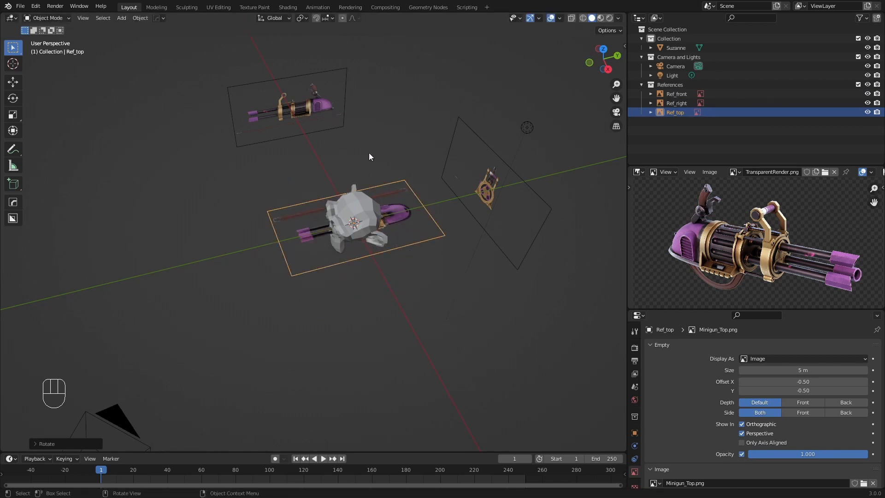
Move the Ref_top image down along the Z axis below the monkey and deselect it.
key(g)
key(z)
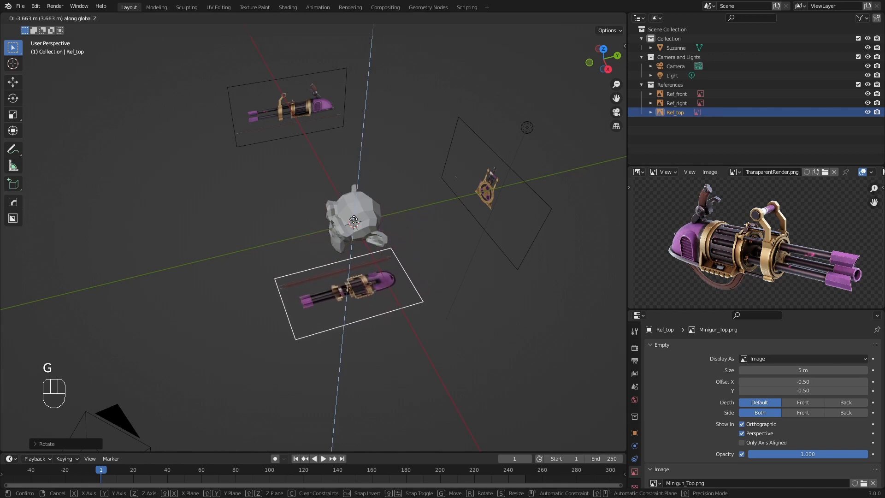
click(352, 233)
middle_drag(352, 233, 377, 259)
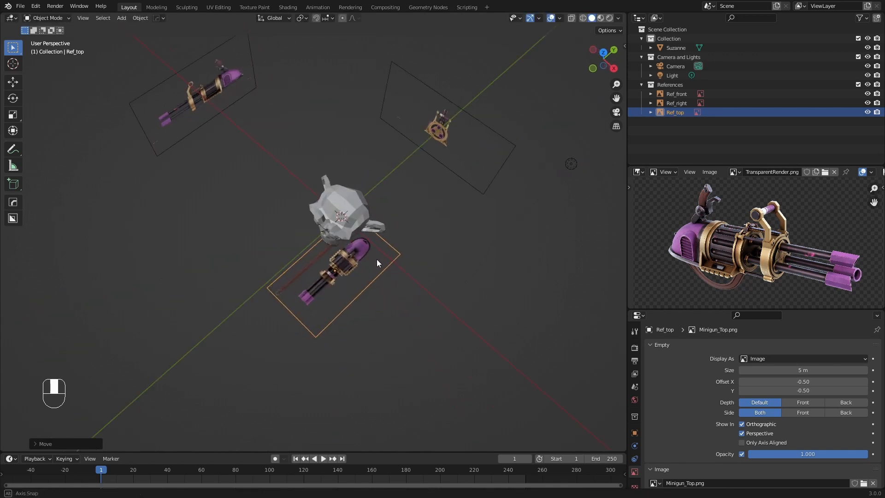
scroll(377, 259, up, 1)
click(258, 276)
shift+middle_drag(274, 272, 330, 235)
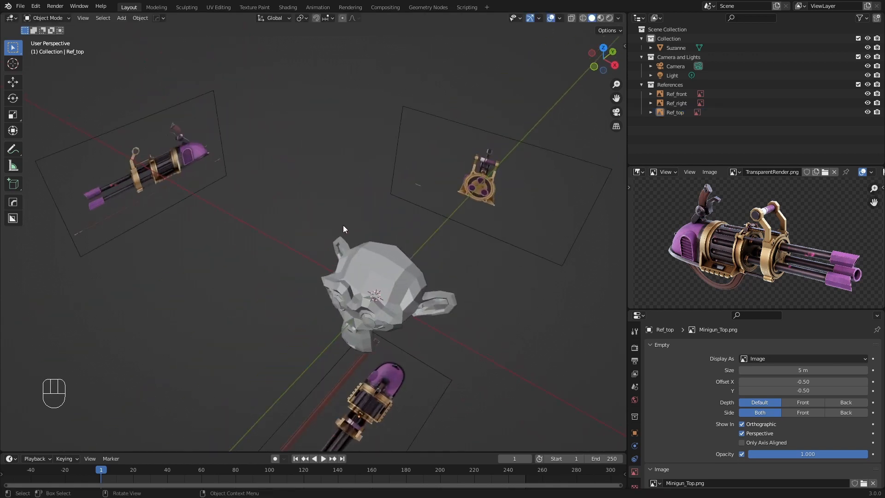
Check the reference images behind the monkey in the front, right and top orthographic views, and return to perspective.
key(grave)
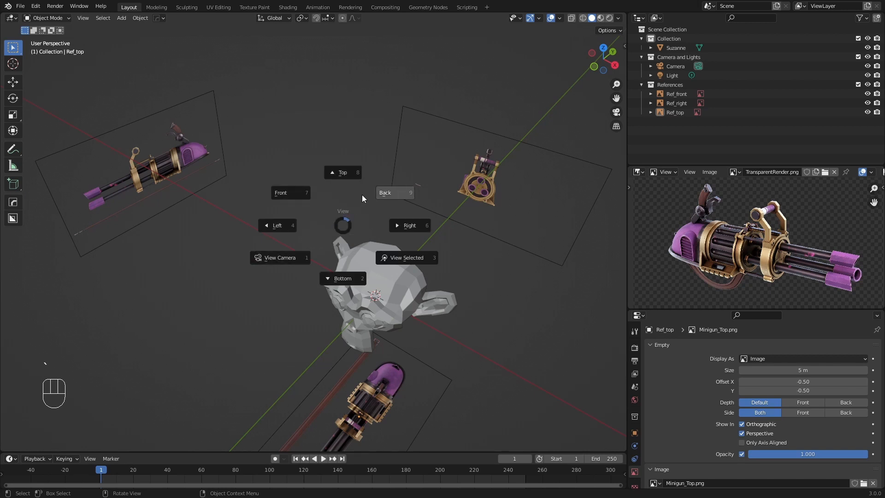
click(292, 192)
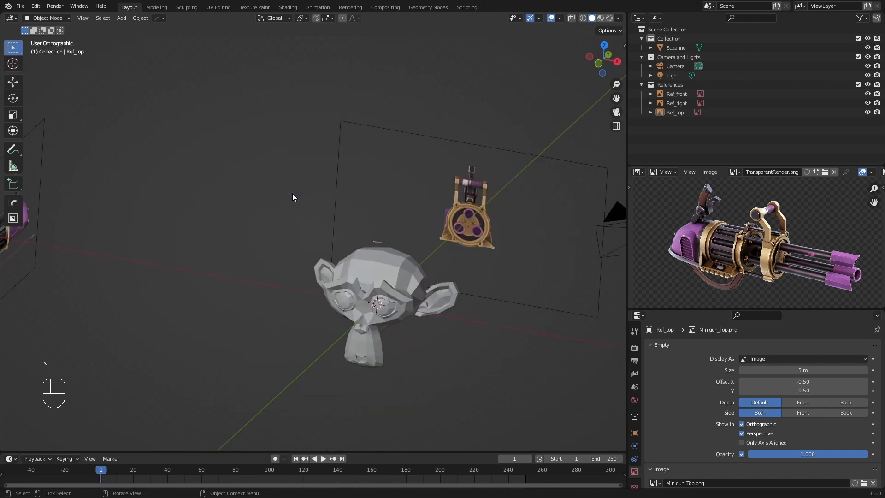
scroll(358, 289, up, 1)
key(grave)
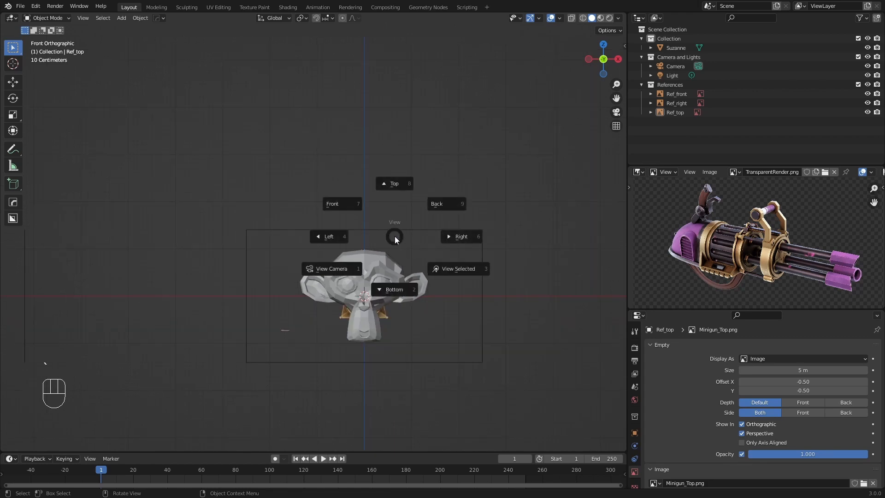
click(454, 240)
key(grave)
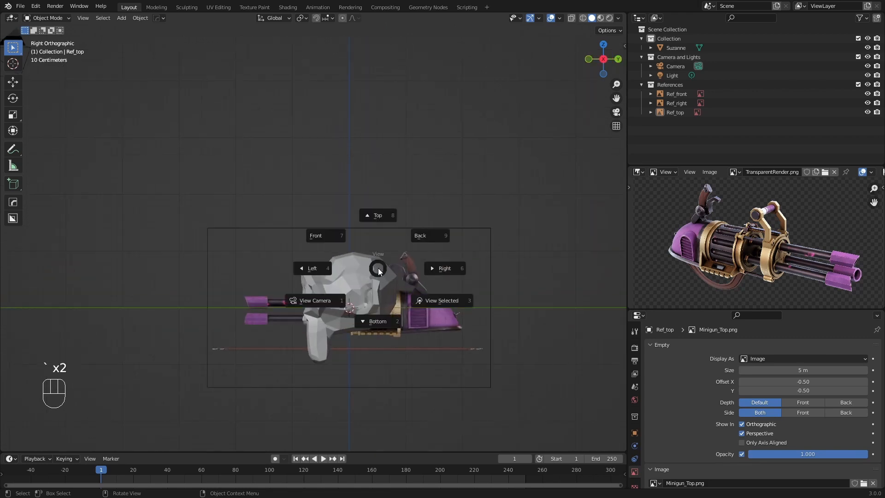
click(379, 228)
middle_drag(341, 235, 296, 265)
scroll(300, 246, up, 1)
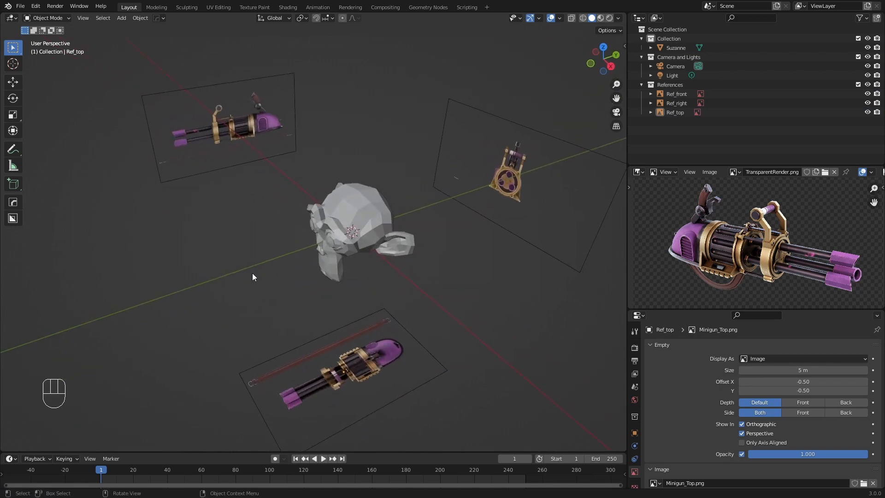
scroll(248, 274, up, 2)
Enlarge the rendered minigun reference and delete the Suzanne monkey from the scene.
click(347, 246)
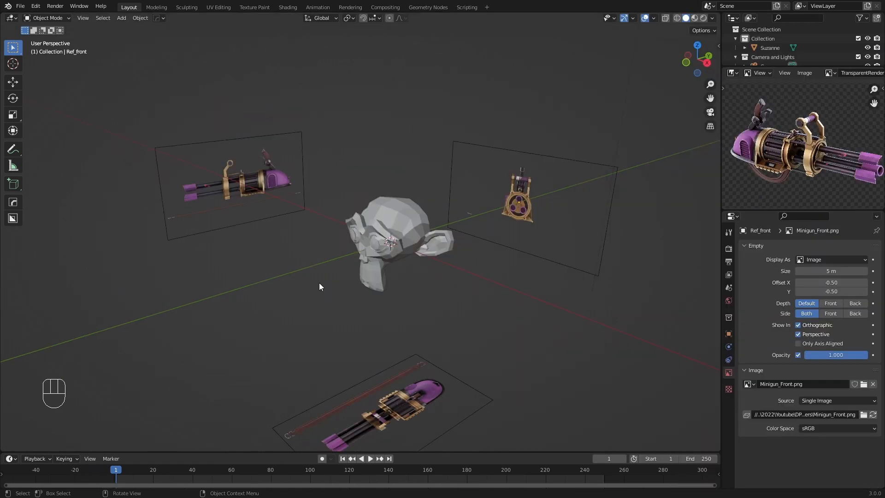
scroll(817, 174, up, 2)
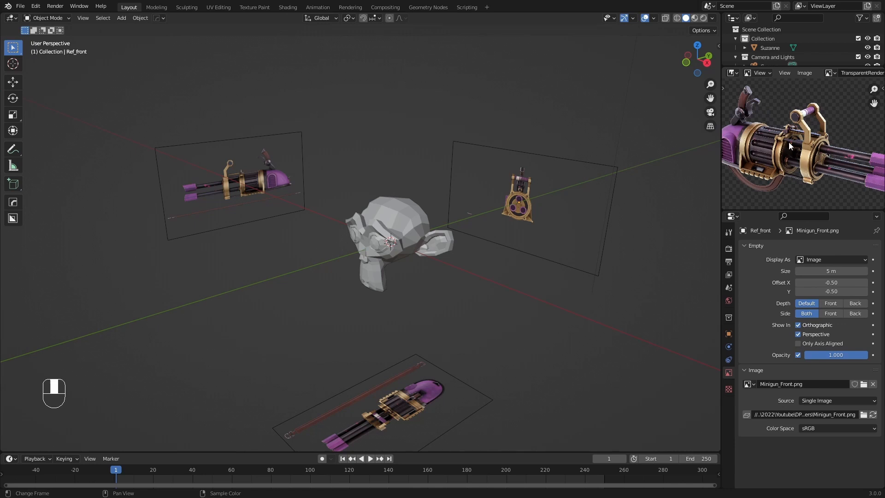
scroll(437, 202, up, 2)
click(422, 213)
key(x)
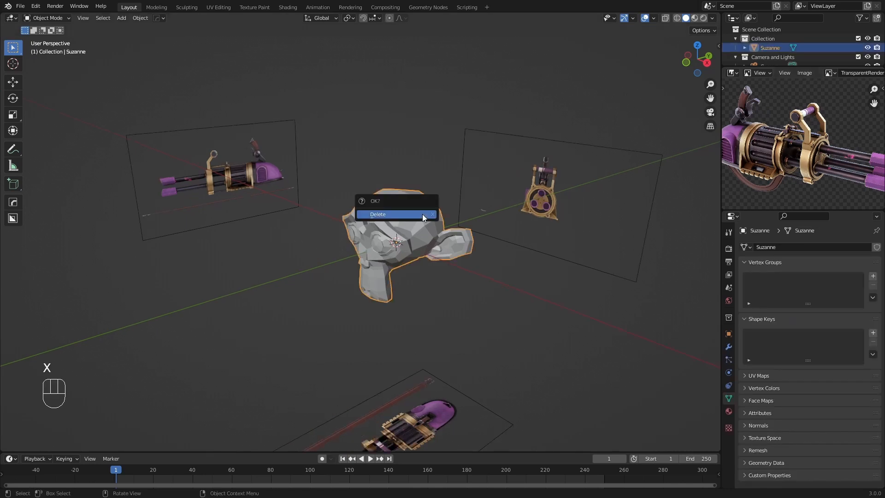
click(422, 214)
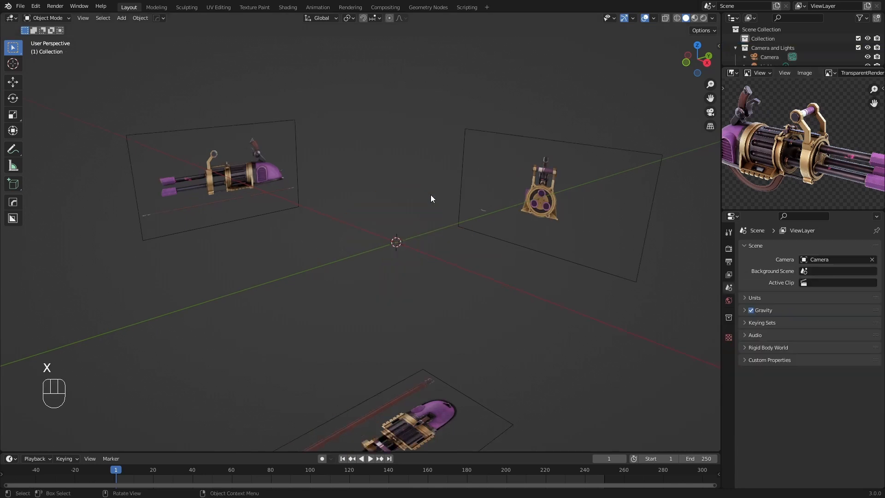
Enlarge the barrels in the rendered reference and add a cylinder mesh with 8 vertices at the world origin.
middle_drag(803, 186, 769, 165)
scroll(771, 165, up, 2)
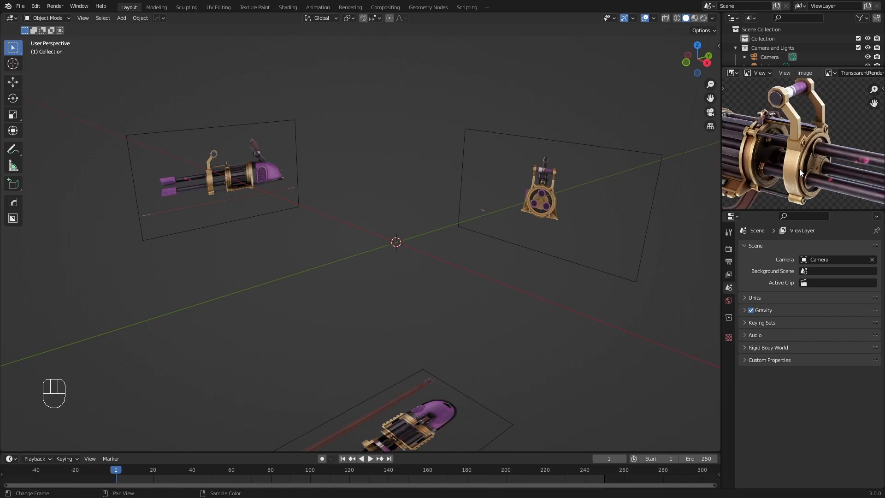
scroll(775, 164, down, 2)
scroll(421, 139, up, 1)
key(shift+a)
mouse_move(421, 139)
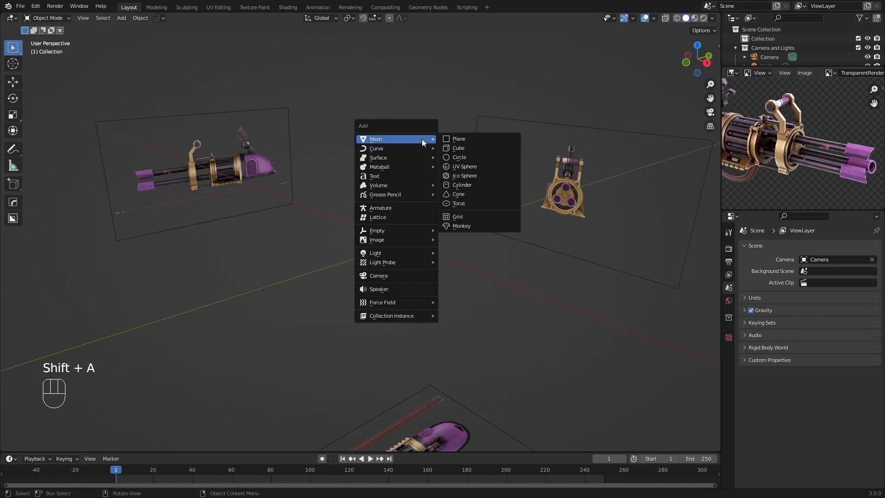
click(463, 185)
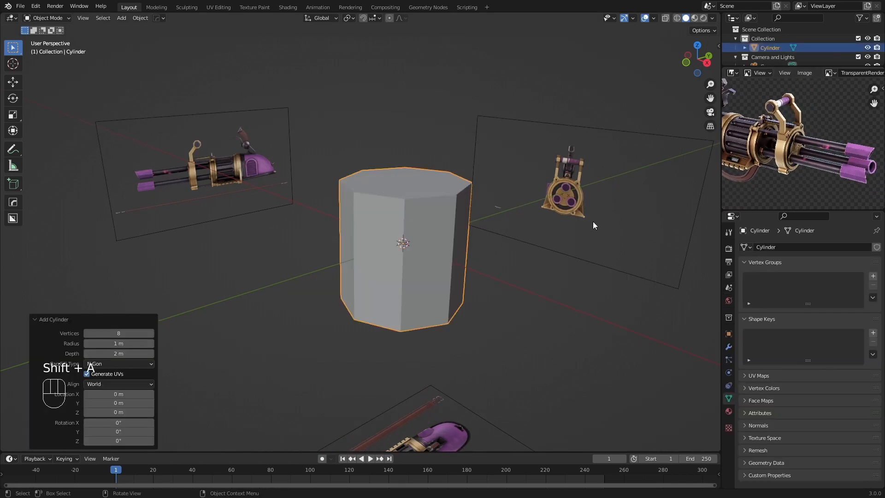
scroll(799, 153, up, 4)
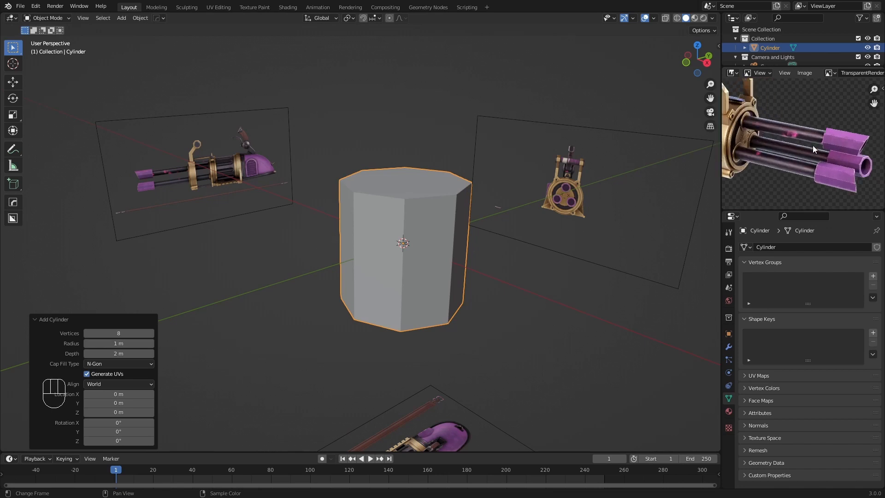
scroll(829, 133, up, 2)
scroll(831, 161, down, 2)
click(119, 331)
Rotate the cylinder in the right orthographic view so its axis lies along the Y axis.
scroll(562, 157, down, 4)
key(KP_3)
scroll(562, 157, up, 3)
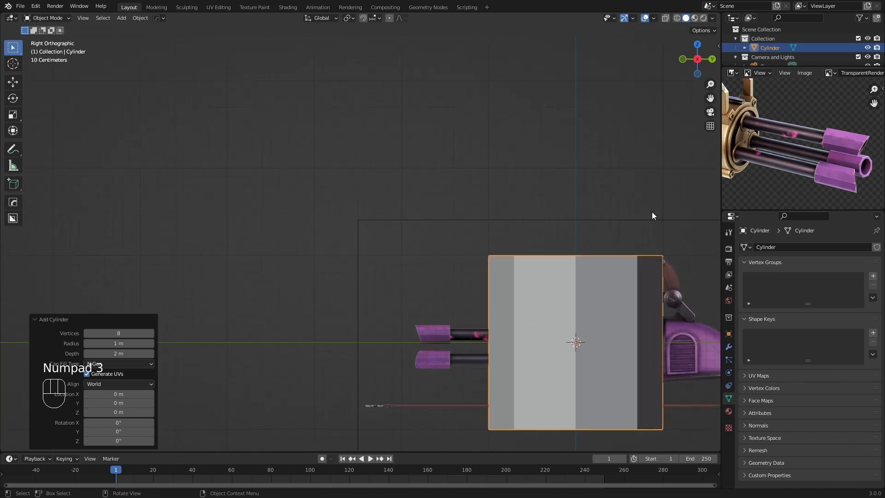
key(r)
key(ctrl)
click(457, 243)
Scale the cylinder down to about 0.074 and move it onto the purple muzzle of the upper barrel.
shift+middle_drag(574, 237, 425, 143)
scroll(425, 142, up, 1)
key(s)
click(456, 256)
key(g)
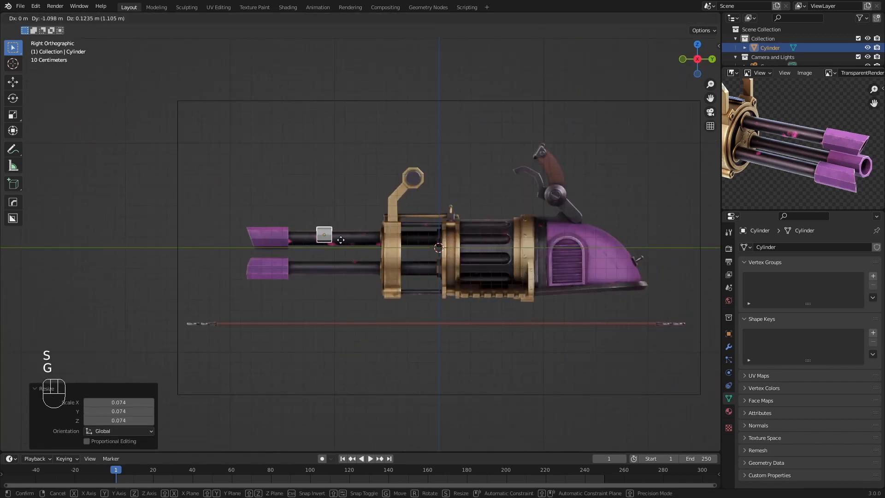
click(286, 239)
Refine the cylinder's position and scale it to fit the height of the upper purple muzzle.
scroll(359, 230, up, 2)
key(g)
click(360, 212)
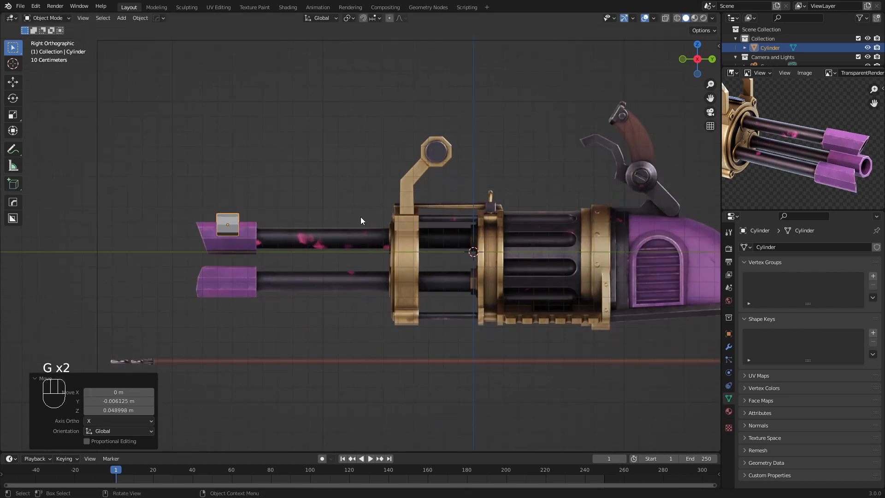
key(s)
click(401, 222)
Select the side and front reference images and move them together about 0.087 m up along Z.
scroll(410, 227, down, 5)
key(z)
mouse_move(619, 234)
middle_down()
mouse_move(468, 245)
mouse_move(443, 233)
middle_up()
click(237, 161)
shift+click(530, 182)
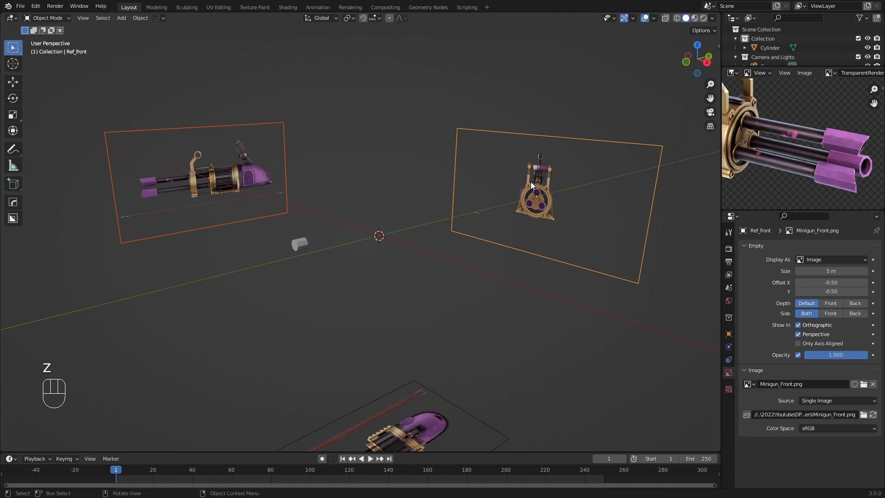
key(KP_1)
scroll(530, 182, up, 6)
key(g)
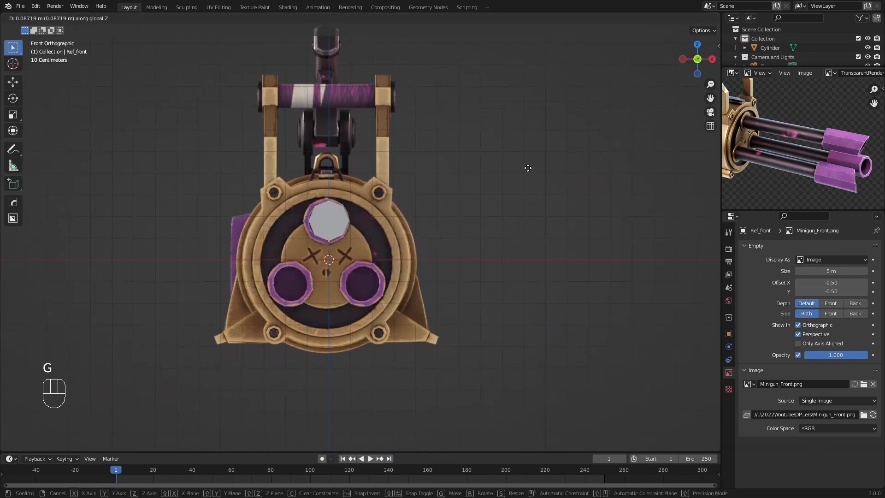
click(528, 168)
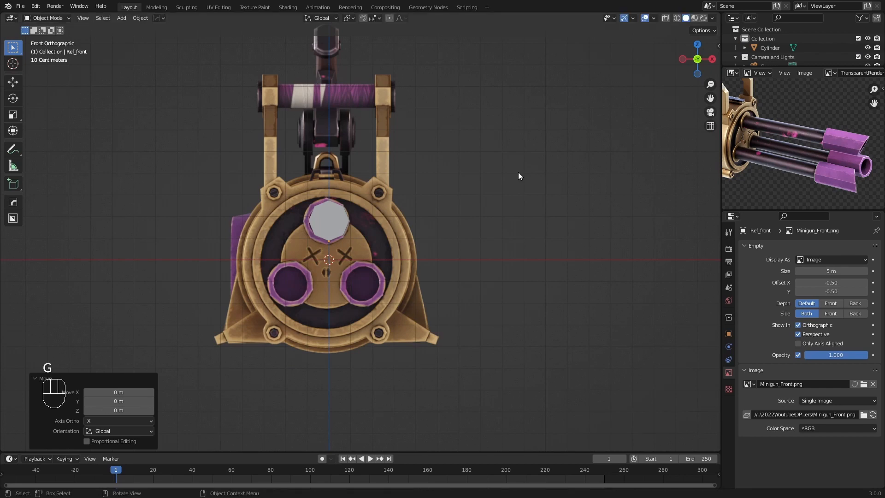
Shift the selected reference images about 0.016 m along X to centre the front view on the Z axis.
scroll(479, 194, up, 3)
key(g)
click(476, 199)
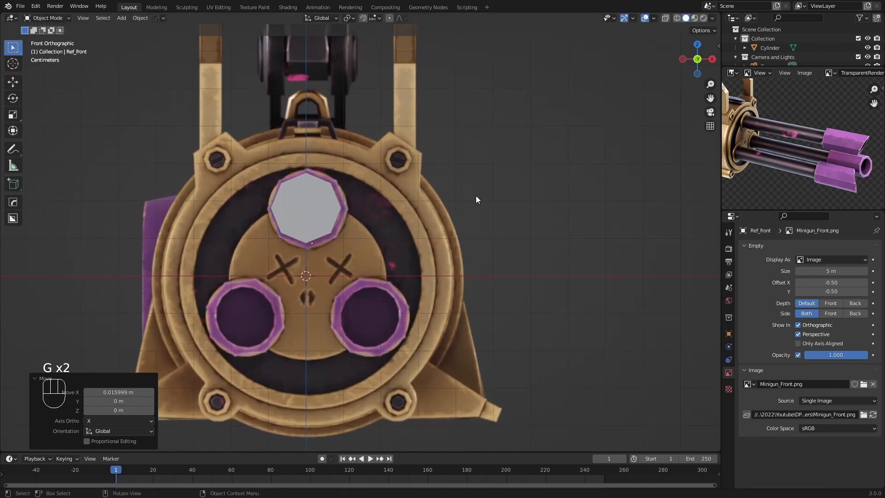
Select the cylinder and scale it by about 1.135 to match the upper muzzle in the front view.
scroll(385, 203, down, 5)
scroll(342, 213, up, 4)
click(342, 213)
key(s)
click(388, 220)
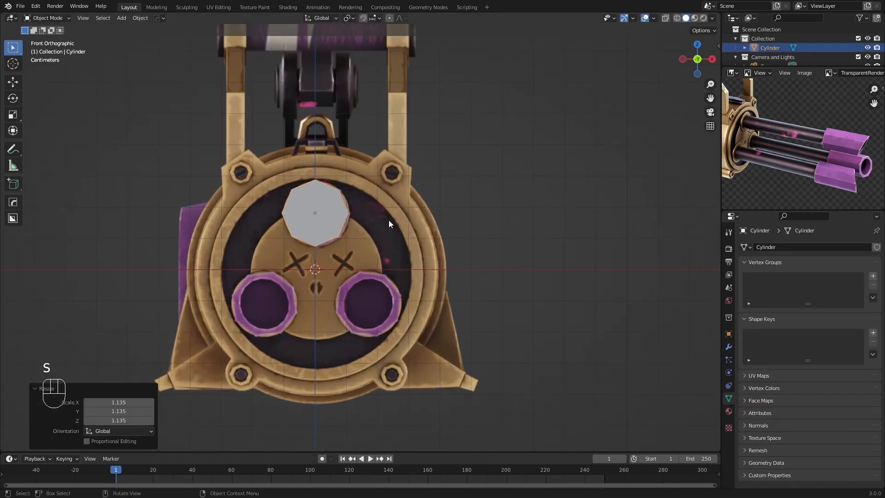
Frame the cylinder over the upper muzzle in the right orthographic view and enter Edit Mode on it.
scroll(311, 221, down, 8)
key(KP_3)
scroll(437, 225, up, 5)
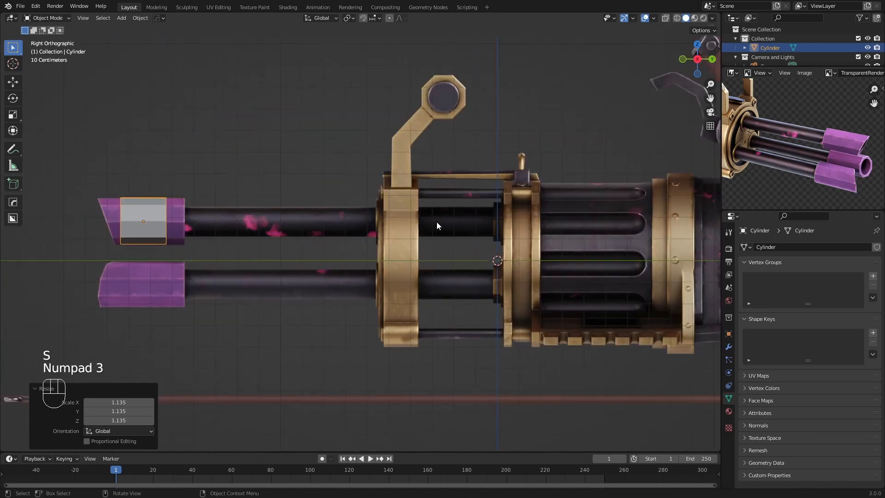
scroll(469, 245, up, 4)
shift+middle_drag(345, 218, 490, 221)
shift+middle_drag(249, 224, 519, 224)
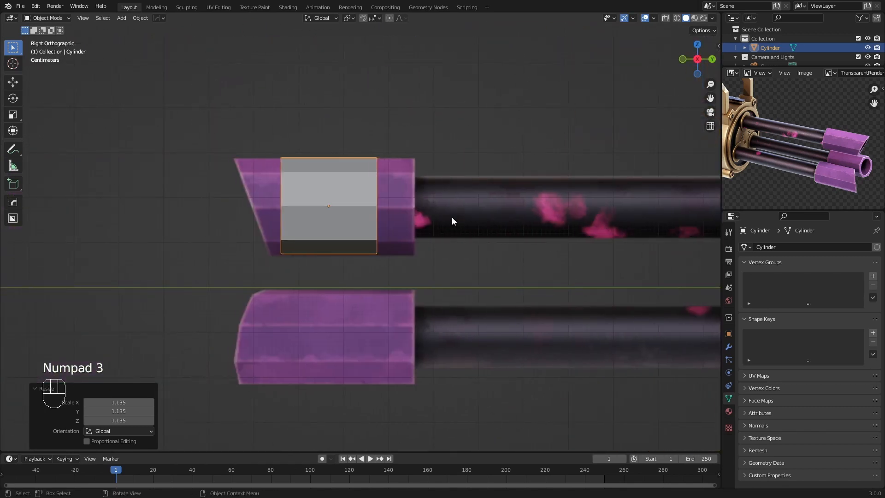
key(Tab)
scroll(451, 217, up, 2)
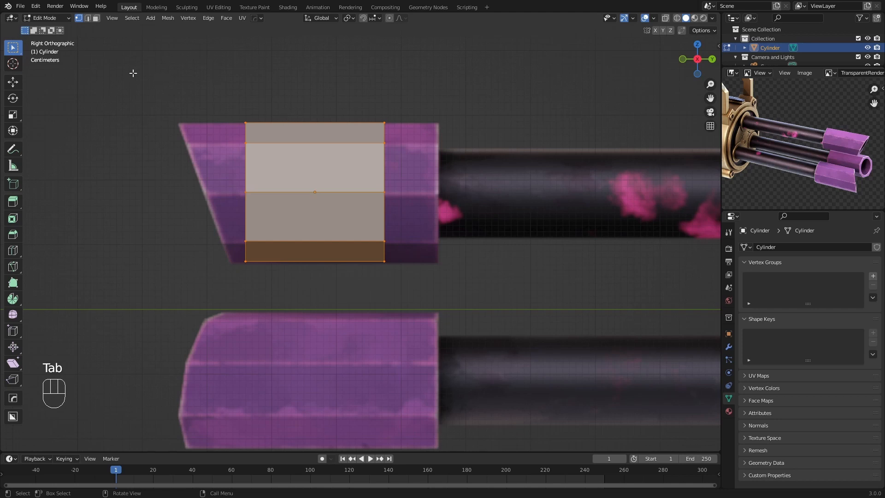
Try out the vertex, edge and face selection modes on the cylinder, finishing in face mode.
click(401, 164)
middle_drag(401, 164, 359, 173)
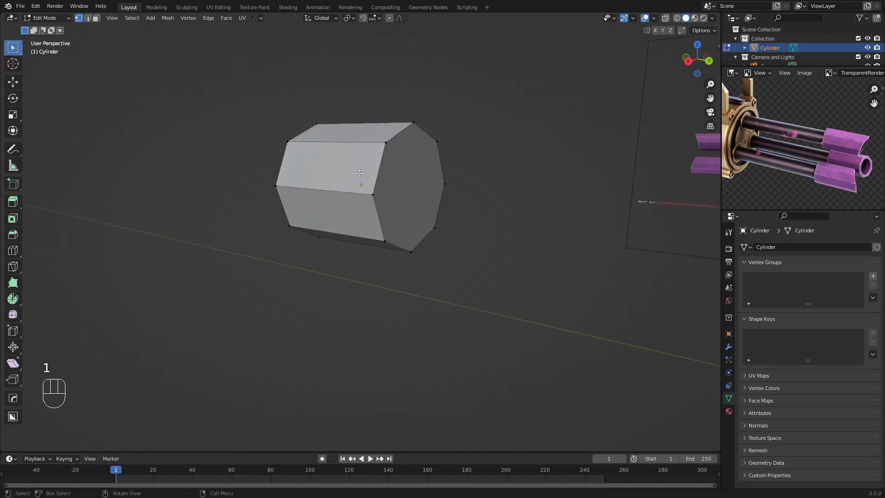
click(362, 199)
click(88, 19)
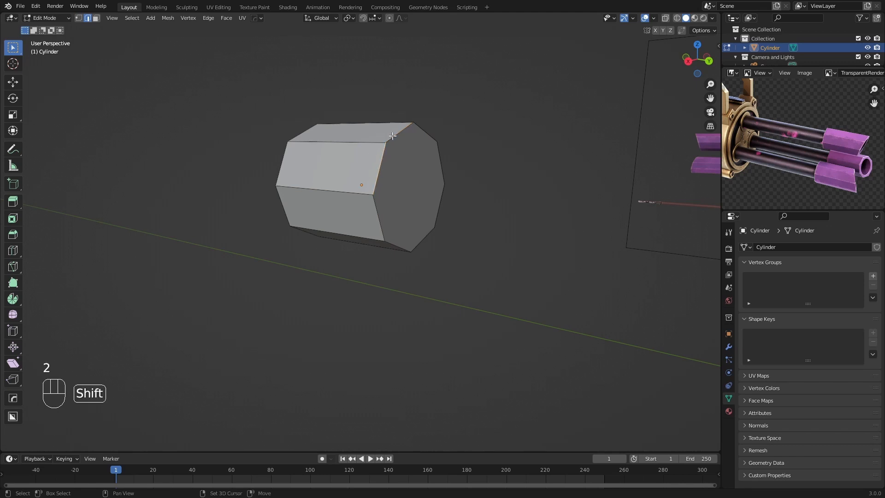
key(3)
click(391, 171)
click(366, 130)
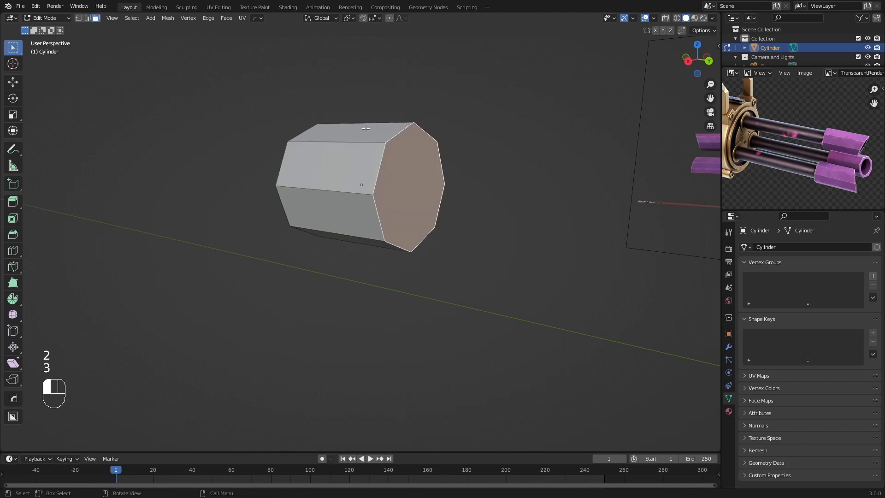
middle_drag(367, 131, 374, 197)
key(1)
key(2)
key(2)
key(3)
key(1)
key(2)
key(3)
key(1)
key(2)
key(3)
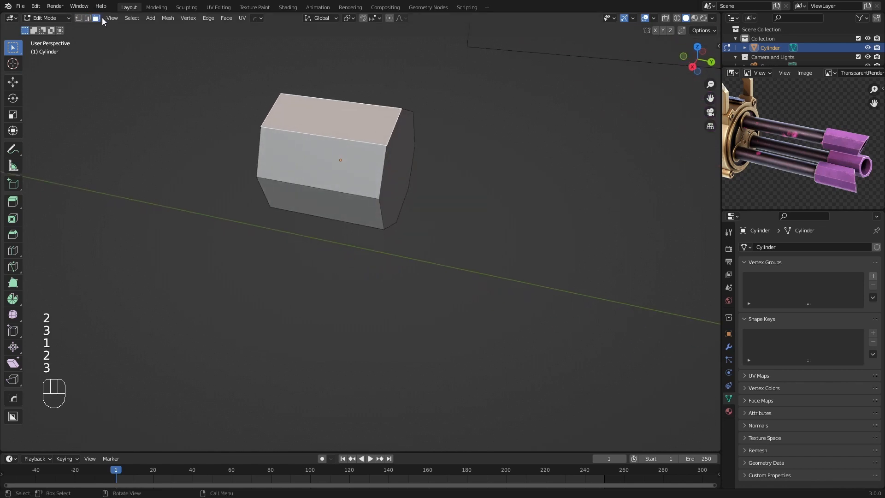
Select the cylinder's rear end face and move it about 0.082 m along Y to the muzzle's rear edge.
shift+middle_drag(253, 96, 366, 184)
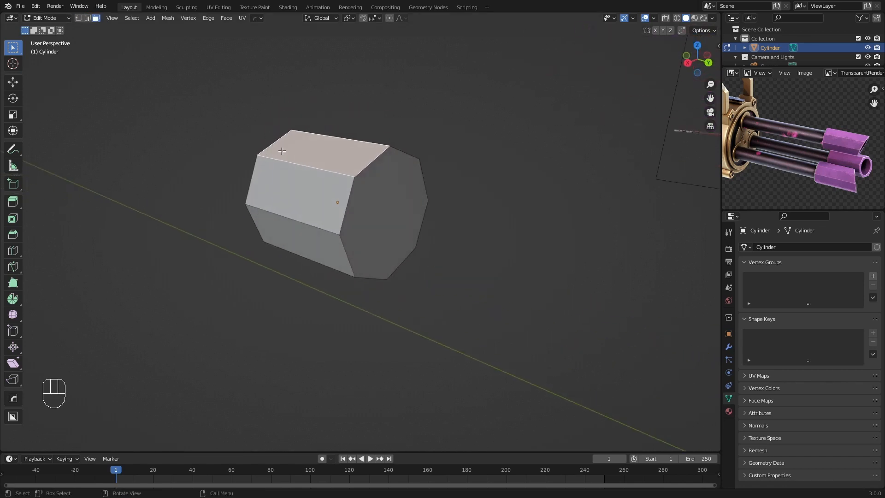
key(3)
click(367, 185)
key(KP_3)
key(g)
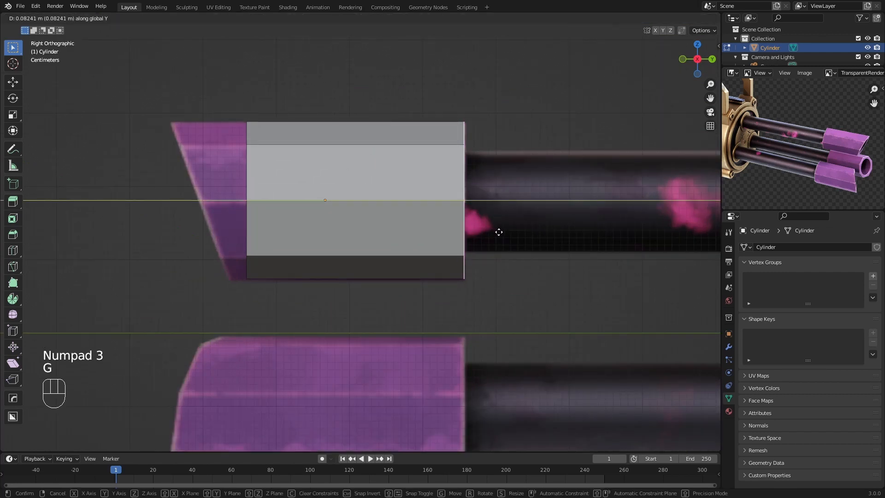
click(497, 233)
Select the cylinder's front end face and move it about -0.062 m along Y towards the muzzle's slanted tip.
middle_drag(405, 220, 260, 201)
click(260, 201)
key(3)
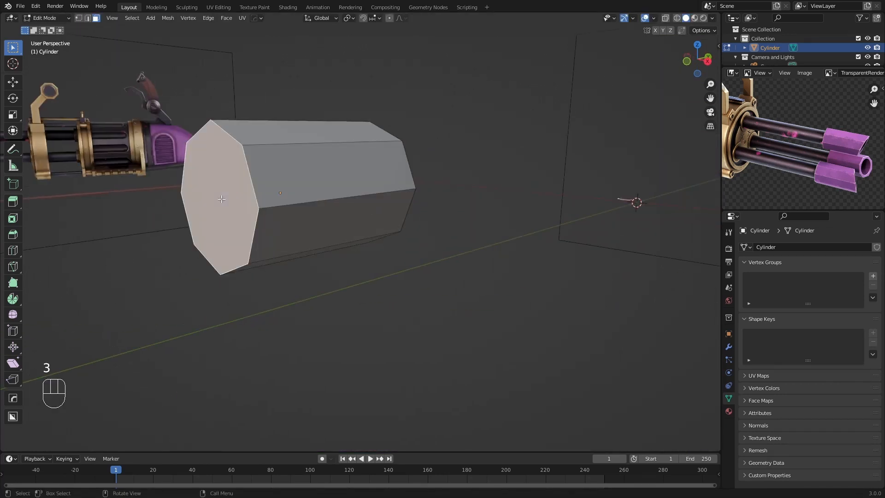
key(KP_3)
key(g)
click(175, 197)
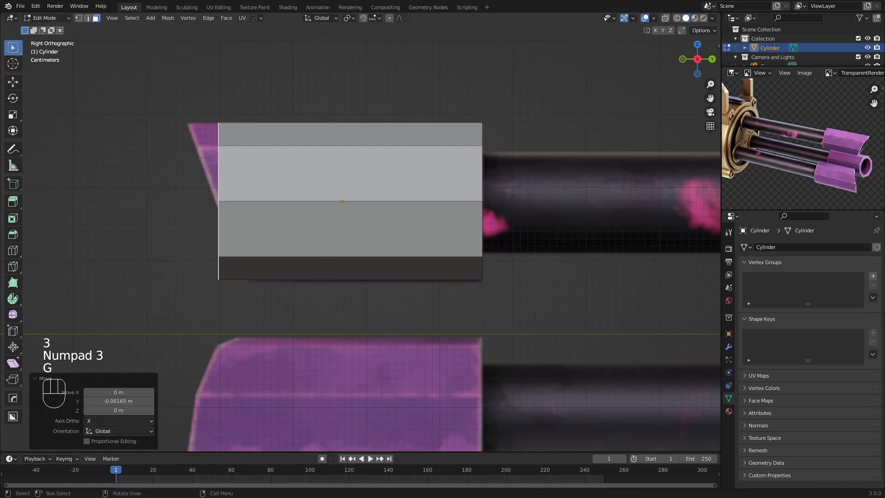
Shear the front end face with offsets of 0.338 and 0.027 to match the muzzle's slanted tip.
click(12, 367)
drag(213, 169, 84, 192)
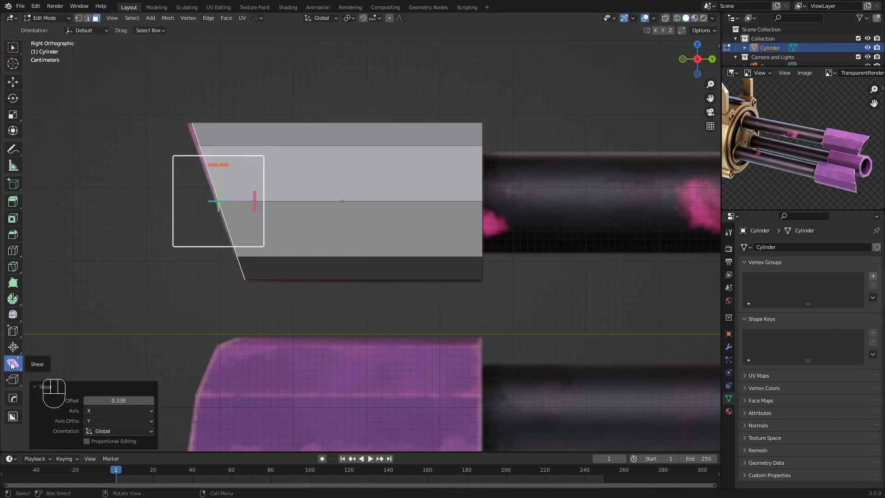
mouse_move(214, 162)
mouse_down()
mouse_move(191, 168)
mouse_move(200, 170)
mouse_up()
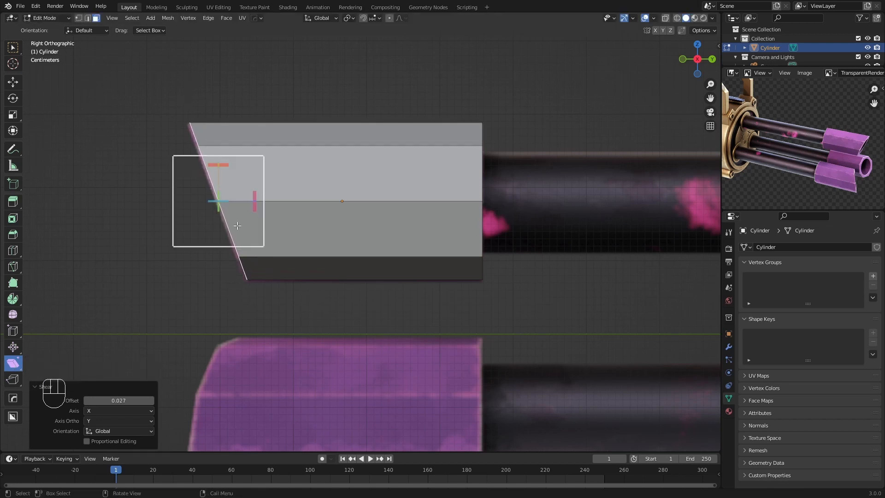
key(r)
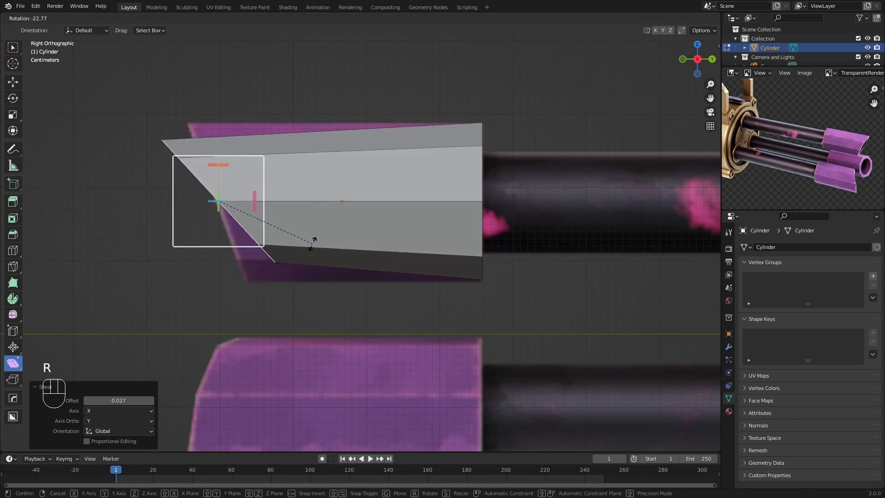
right_click(261, 247)
Return to Object Mode and deselect everything.
scroll(257, 252, down, 3)
key(Tab)
key(a)
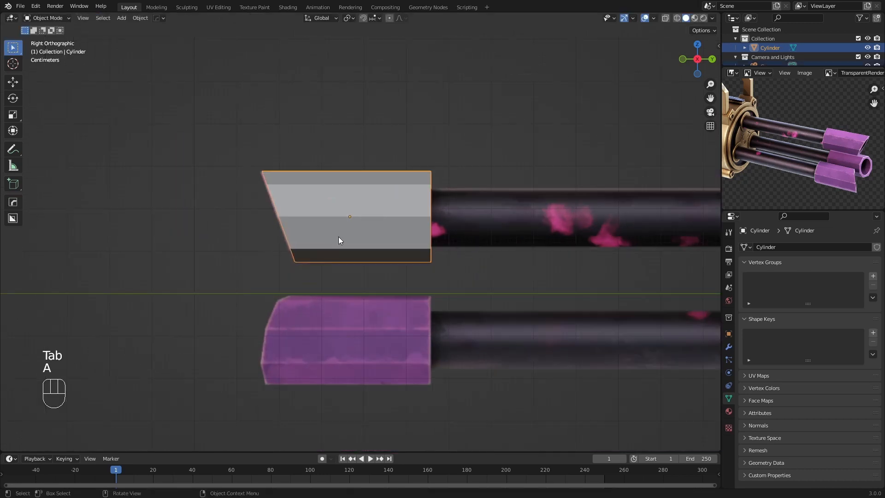
key(a)
middle_drag(338, 236, 387, 246)
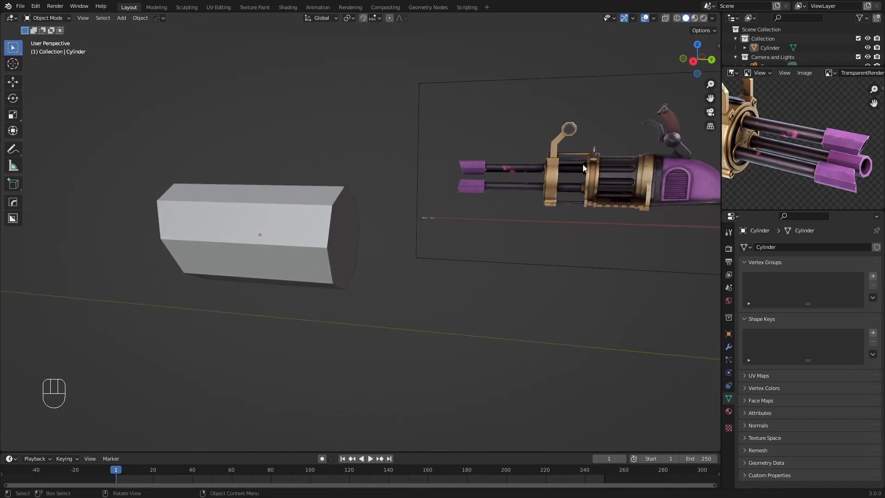
Compare the muzzle cylinder with the side reference in the right orthographic and perspective views.
key(KP_3)
scroll(583, 164, down, 7)
shift+middle_drag(529, 177, 463, 176)
scroll(463, 176, up, 2)
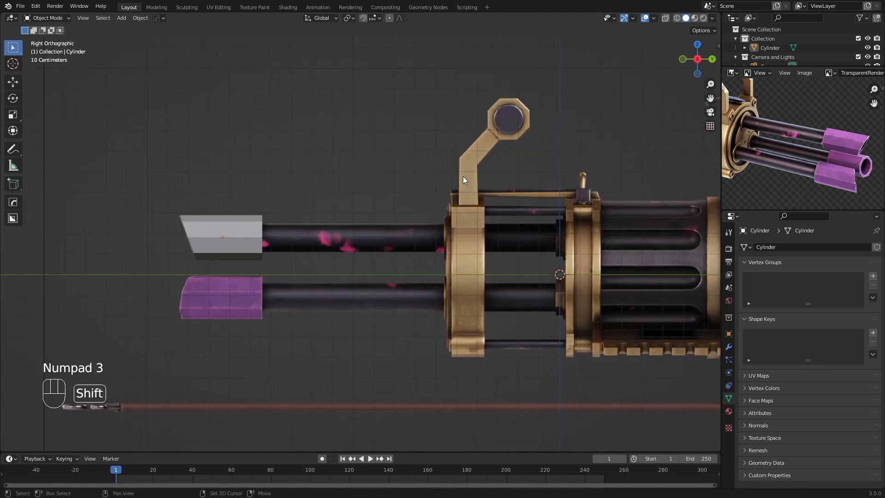
key(shift+a)
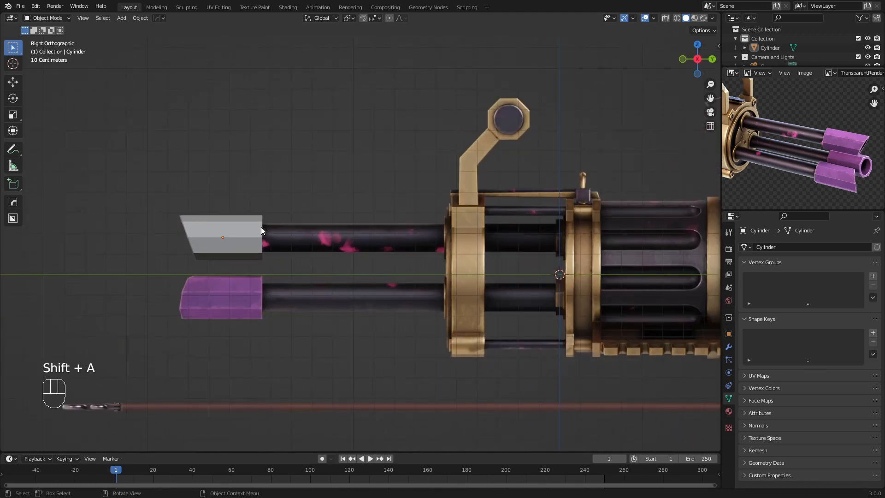
middle_drag(261, 227, 230, 262)
middle_drag(575, 282, 590, 290)
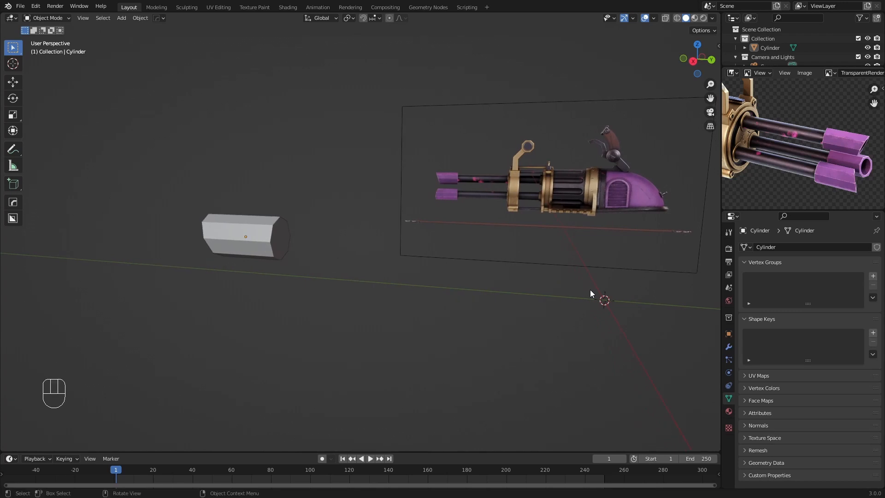
middle_drag(225, 237, 252, 231)
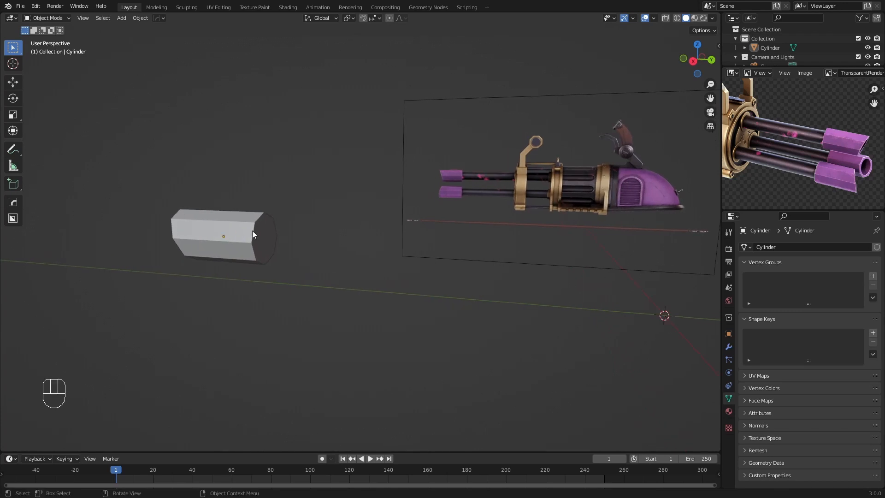
click(255, 231)
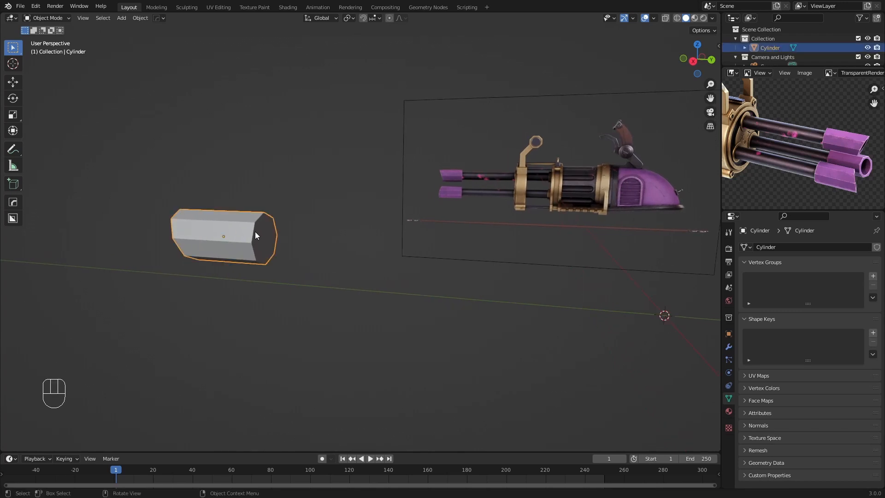
click(320, 343)
Add a test cube at the world origin and delete it.
key(shift+a)
mouse_move(530, 231)
click(563, 242)
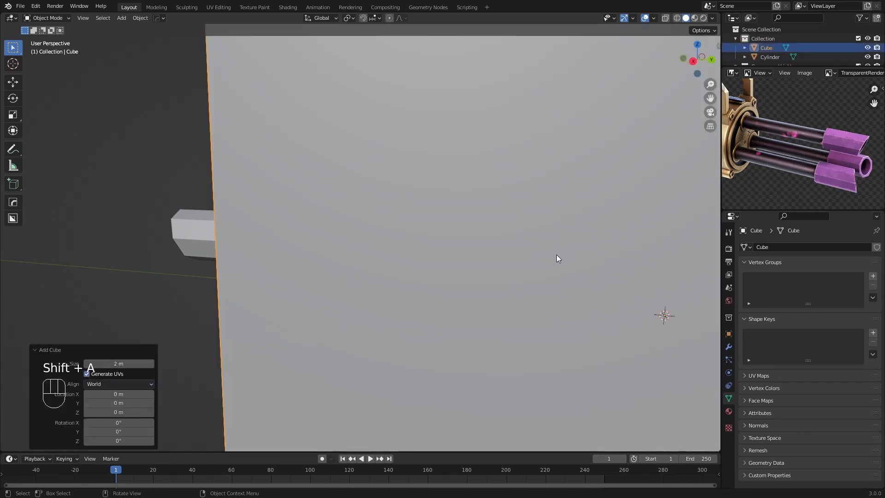
key(x)
click(486, 322)
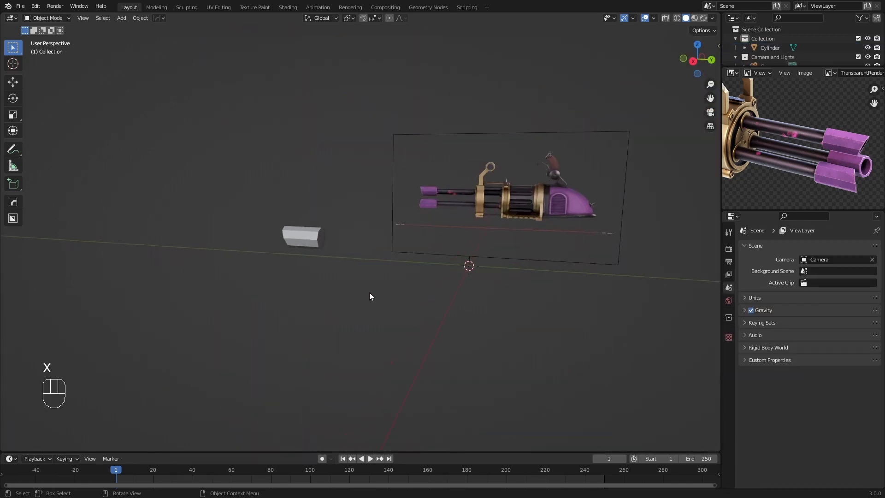
Snap the 3D cursor to the centre of the slanted muzzle piece.
middle_drag(369, 292, 336, 240)
click(286, 239)
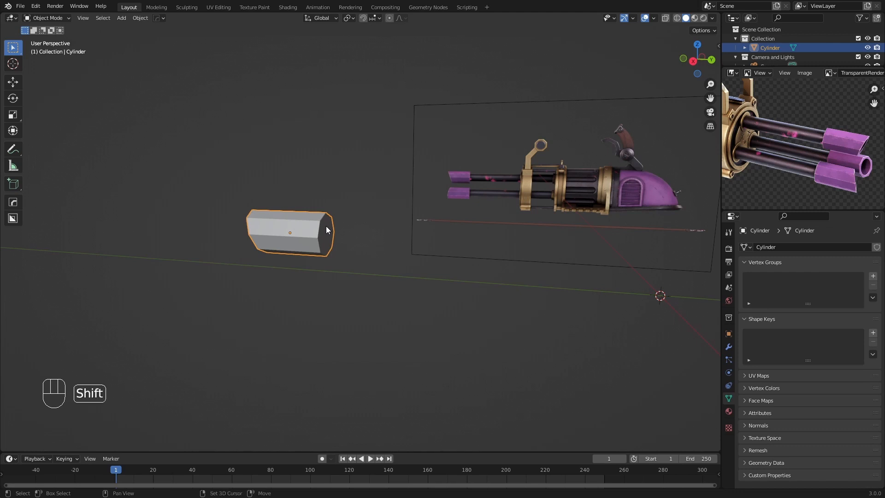
key(shift+s)
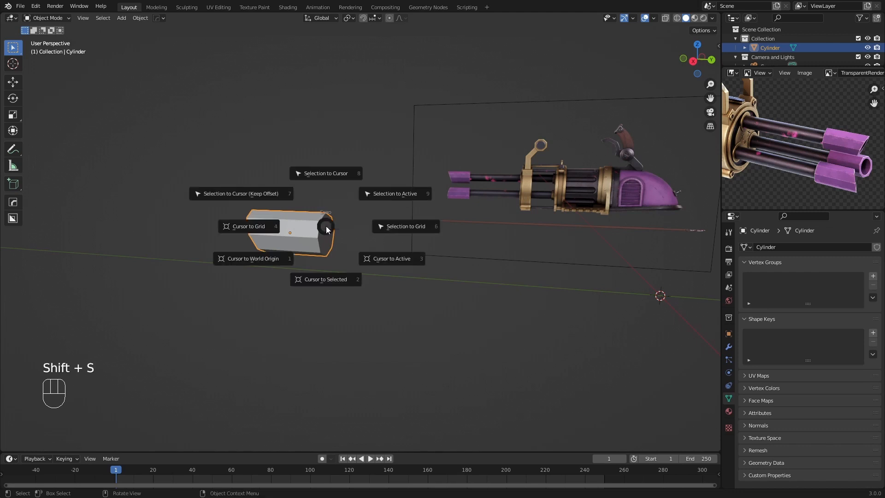
click(314, 272)
Add a cylinder with 32 vertices at the 3D cursor for the upper barrel tube.
middle_drag(311, 256, 315, 258)
key(KP_3)
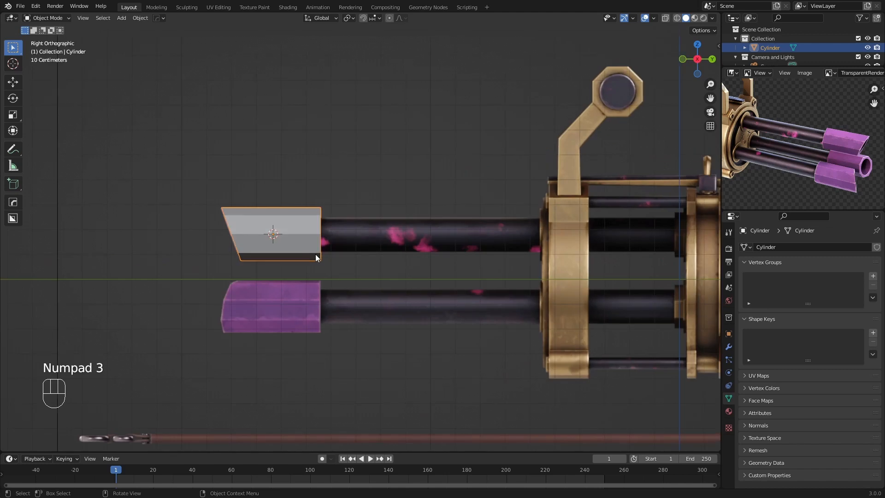
scroll(332, 239, down, 6)
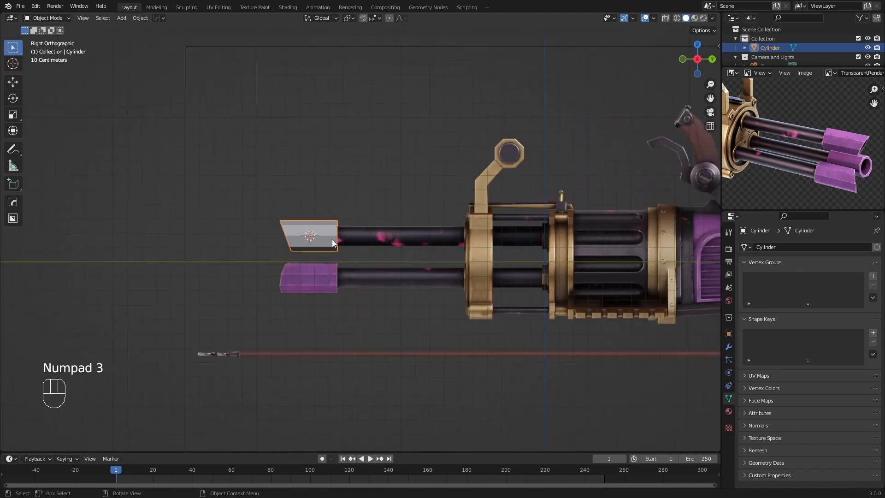
key(shift+a)
mouse_move(456, 186)
click(482, 231)
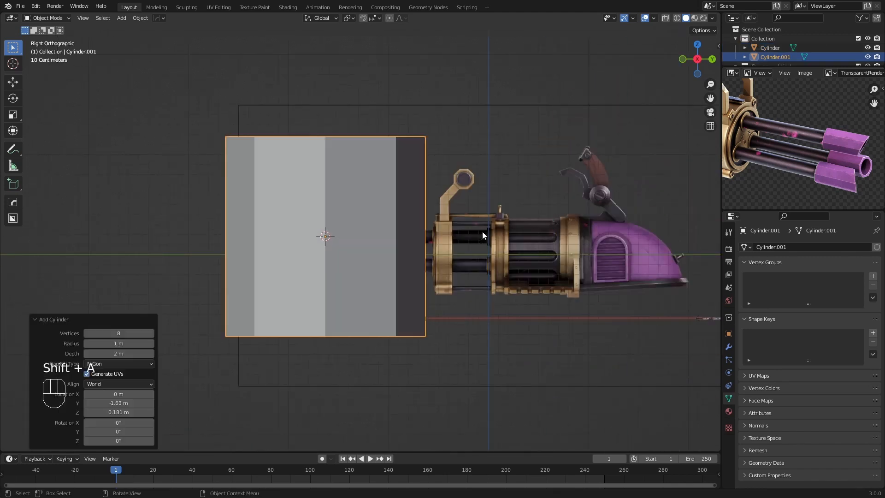
click(123, 333)
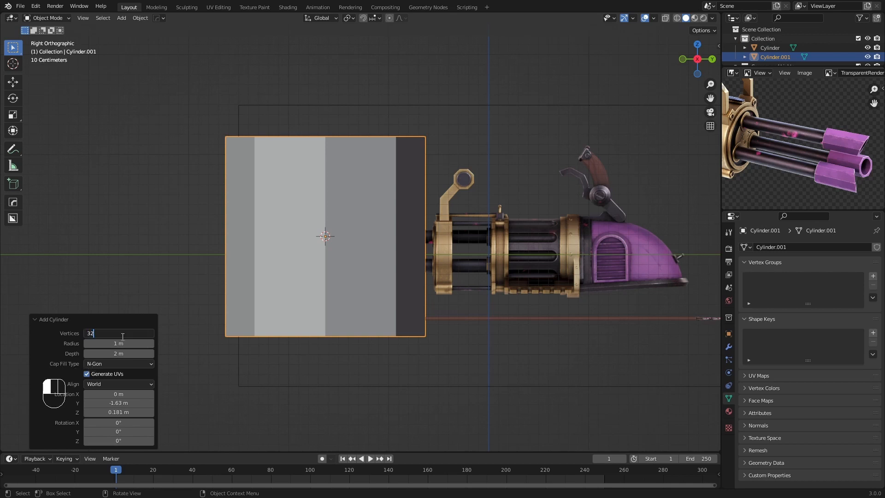
key(Return)
Rotate the new cylinder by -90° in the side view and scale it down to roughly the barrel's thickness.
scroll(443, 337, up, 2)
key(r)
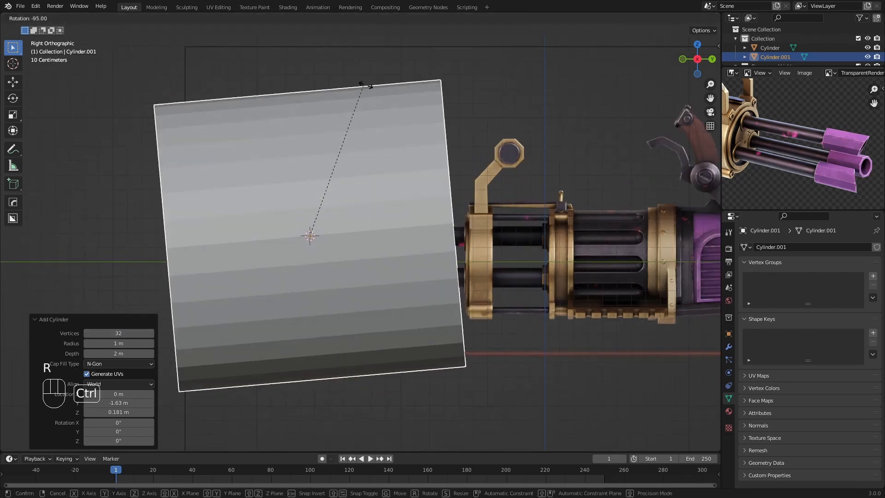
ctrl+click(373, 91)
key(s)
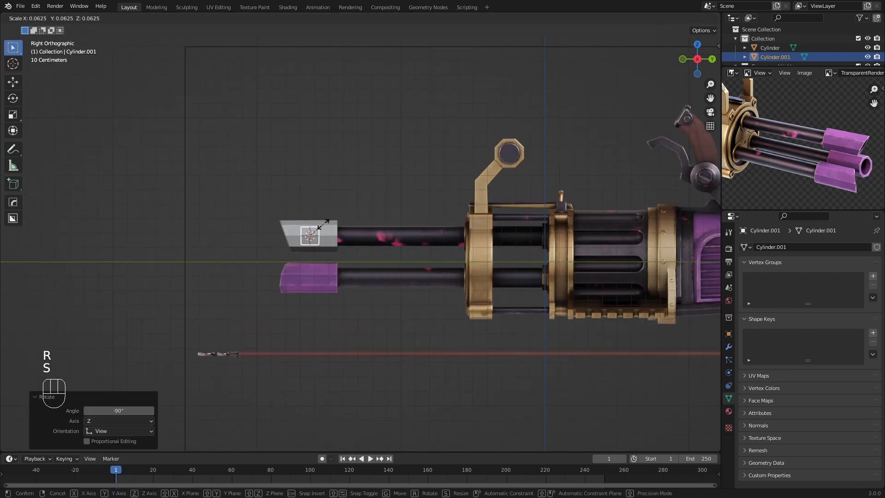
click(328, 224)
Move the cylinder about 0.253 m along Y behind the muzzle and scale it by 0.89 to match the reference barrel.
key(g)
click(364, 225)
scroll(524, 267, up, 6)
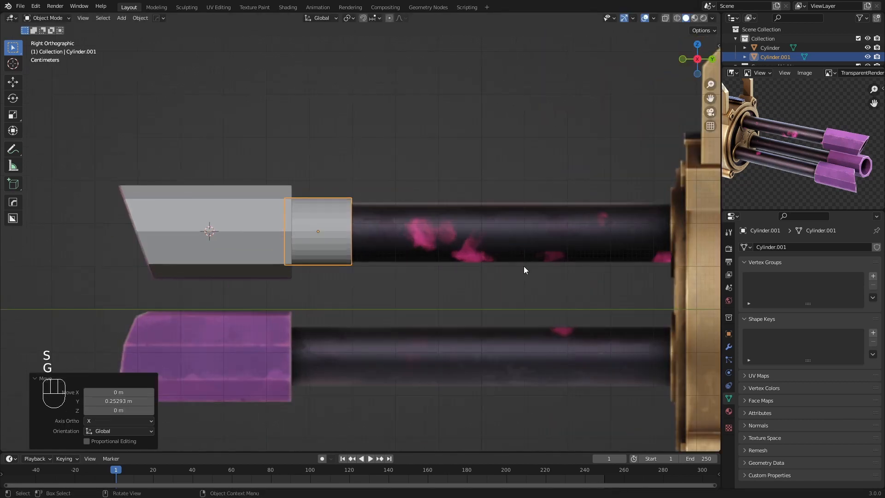
key(s)
click(489, 269)
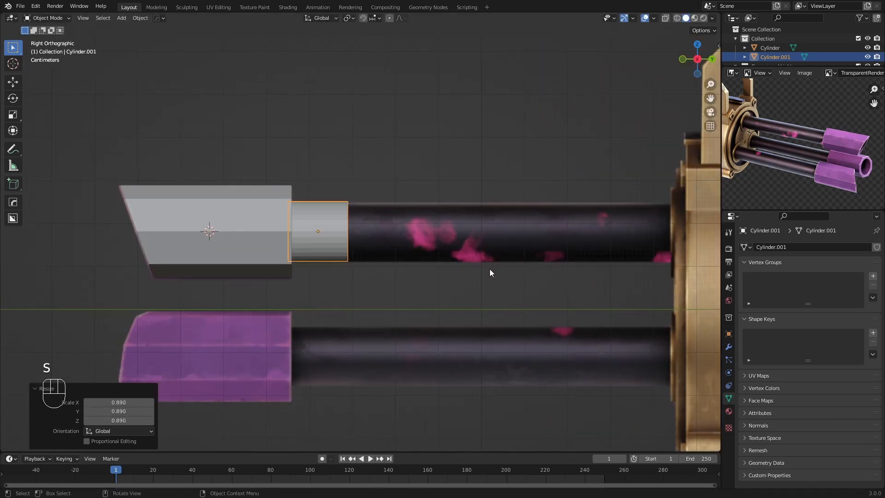
Move the vertices of the tube's rear end about 0.75 m along Y to the first gold bracket, using wireframe display for the selection.
key(Tab)
key(1)
scroll(404, 229, down, 3)
scroll(423, 226, up, 5)
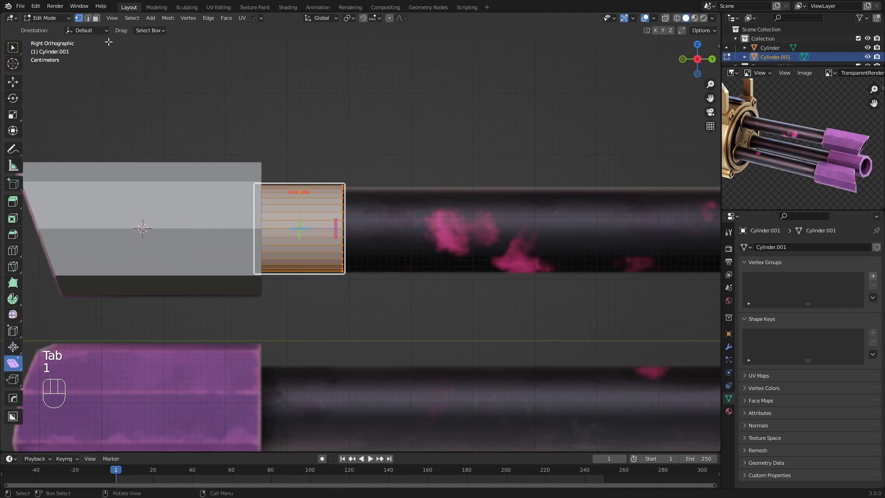
key(z)
key(z)
click(401, 143)
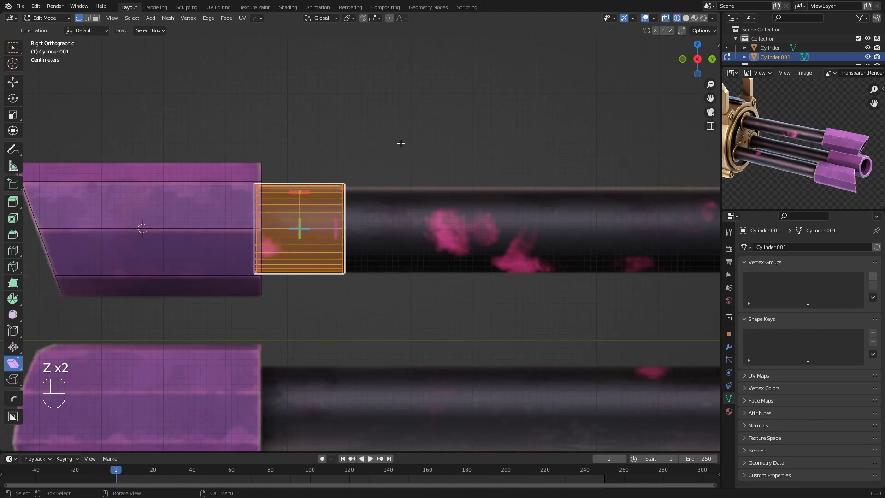
scroll(294, 210, up, 4)
key(a)
key(a)
key(b)
drag(302, 109, 405, 347)
scroll(312, 228, down, 5)
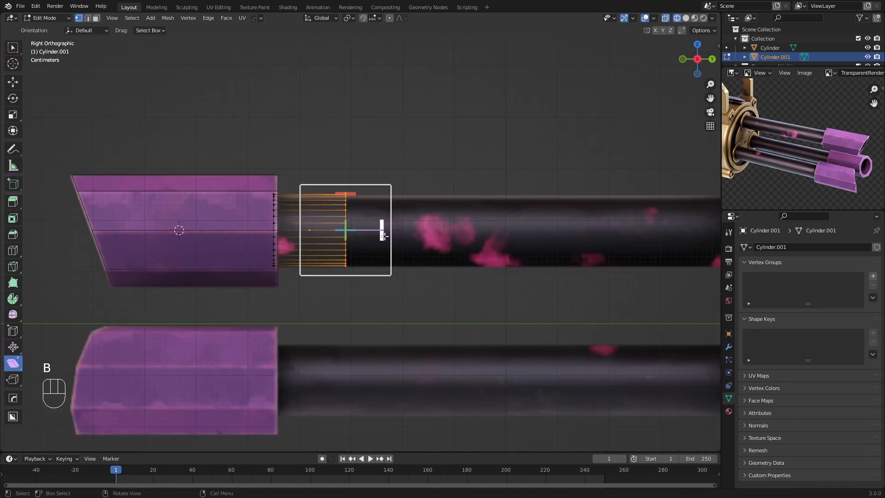
shift+middle_drag(382, 236, 339, 237)
key(g)
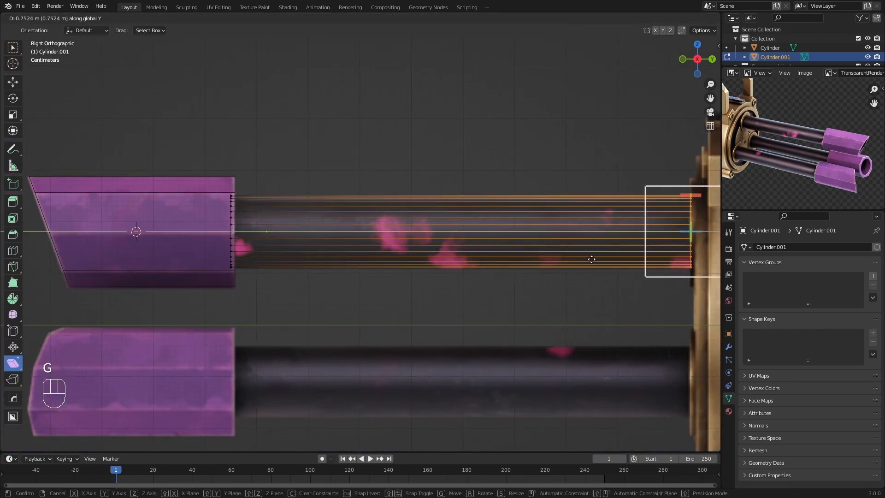
click(591, 259)
key(Tab)
key(z)
key(a)
key(a)
mouse_move(327, 228)
middle_down()
mouse_move(352, 248)
mouse_move(334, 257)
mouse_move(303, 233)
mouse_move(318, 242)
mouse_move(229, 221)
middle_up()
Extend the tube's rear end further along Y up to the gold ring in front of the ribbed drum.
key(Tab)
key(KP_3)
scroll(229, 221, up, 2)
key(g)
key(y)
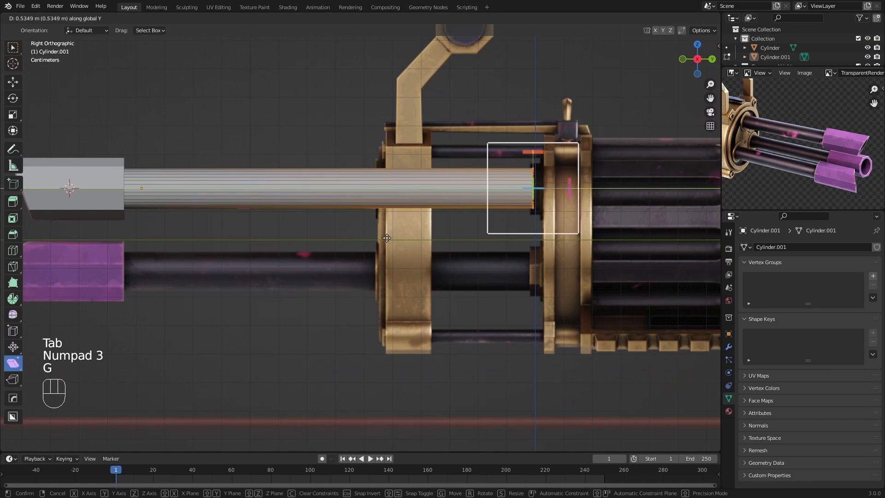
click(387, 237)
key(Tab)
key(a)
key(a)
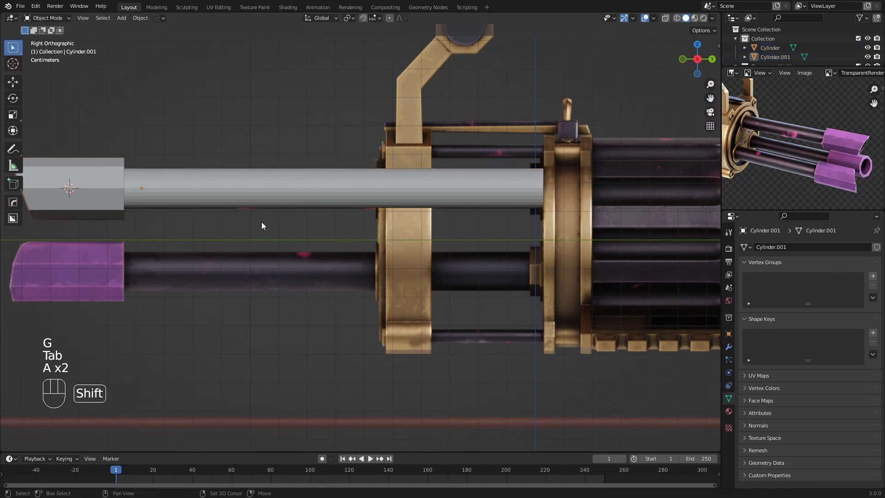
Check the tube against the side reference and examine how the barrels meet the gold rings in the reference render.
middle_drag(261, 226, 323, 234)
click(320, 209)
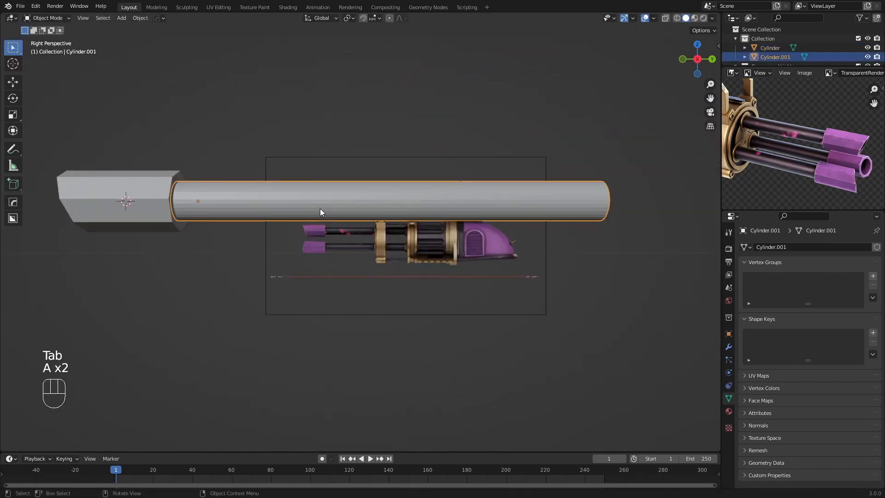
key(KP_3)
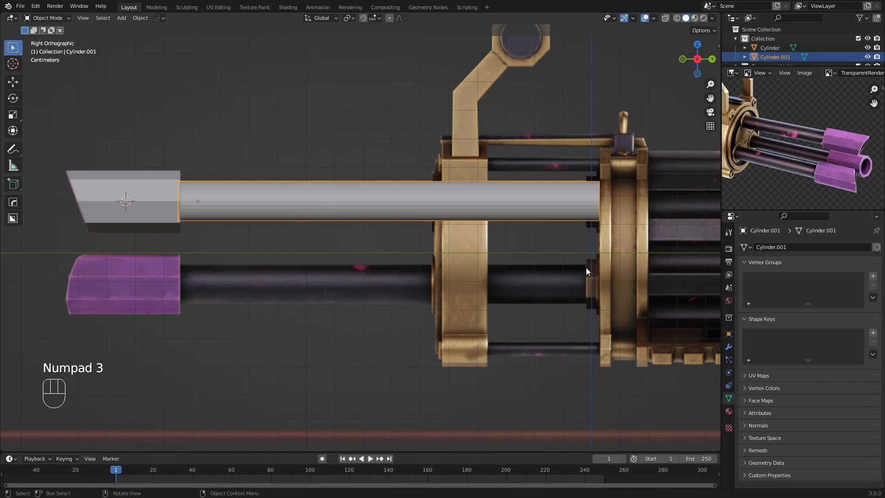
shift+middle_drag(186, 189, 240, 203)
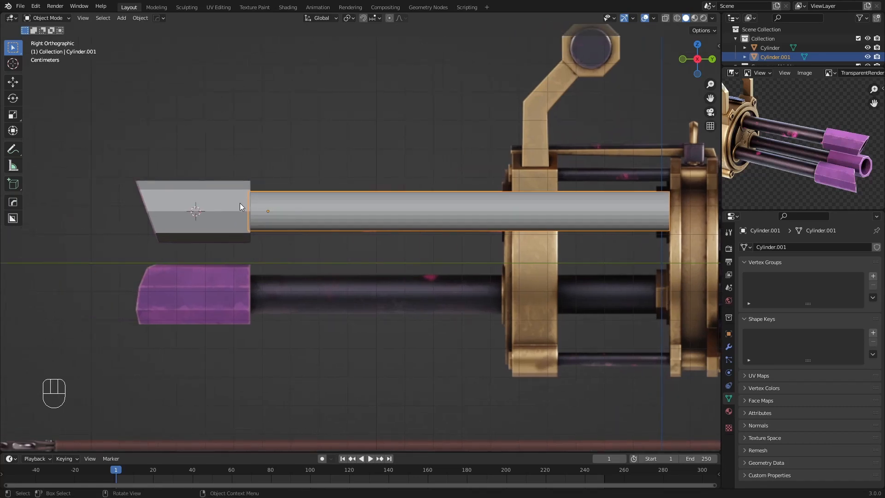
click(240, 202)
middle_drag(850, 181, 712, 165)
scroll(756, 165, up, 6)
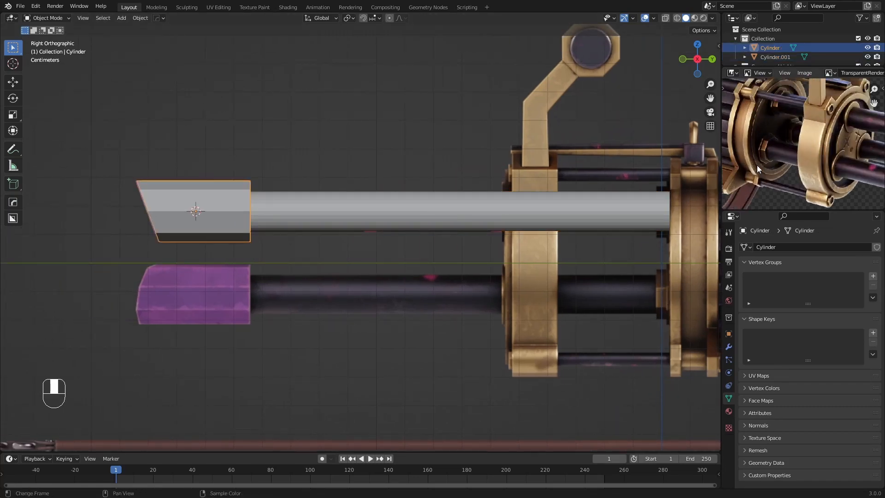
scroll(756, 145, down, 5)
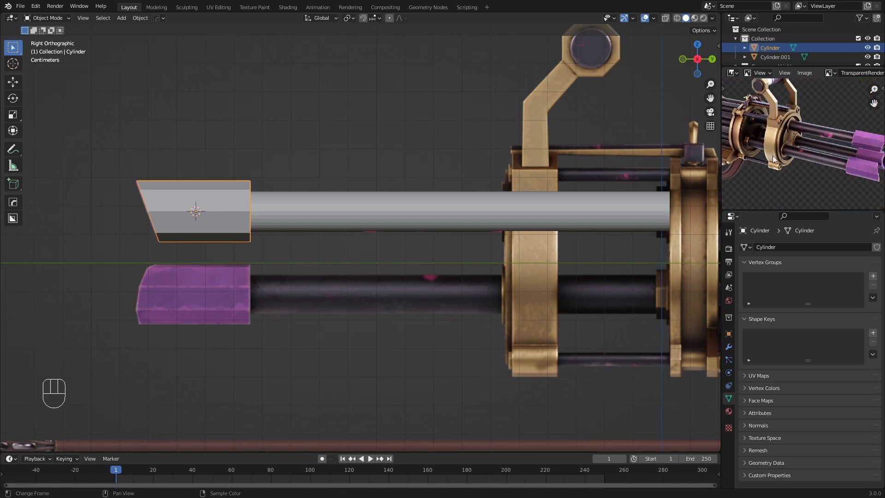
middle_drag(842, 161, 839, 160)
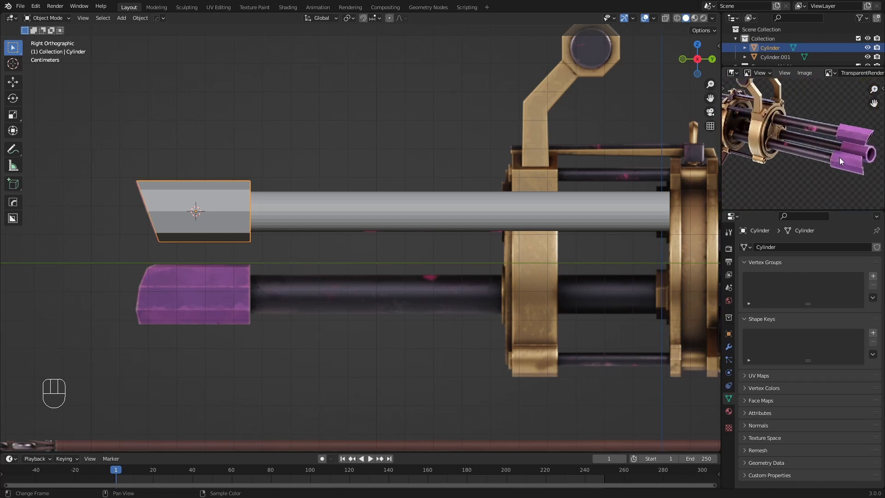
Duplicate the muzzle's rear face in place and separate the copy into its own object.
middle_drag(472, 190, 237, 213)
key(Tab)
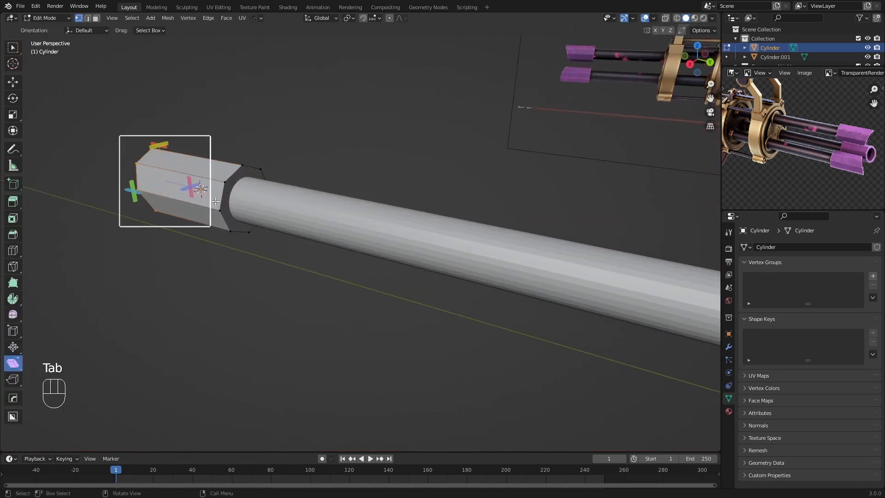
key(3)
click(232, 189)
key(shift+d)
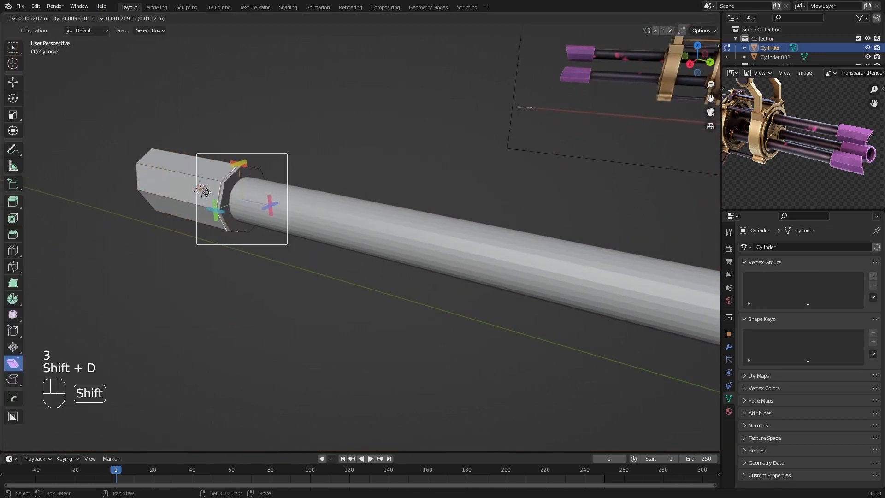
right_click(274, 185)
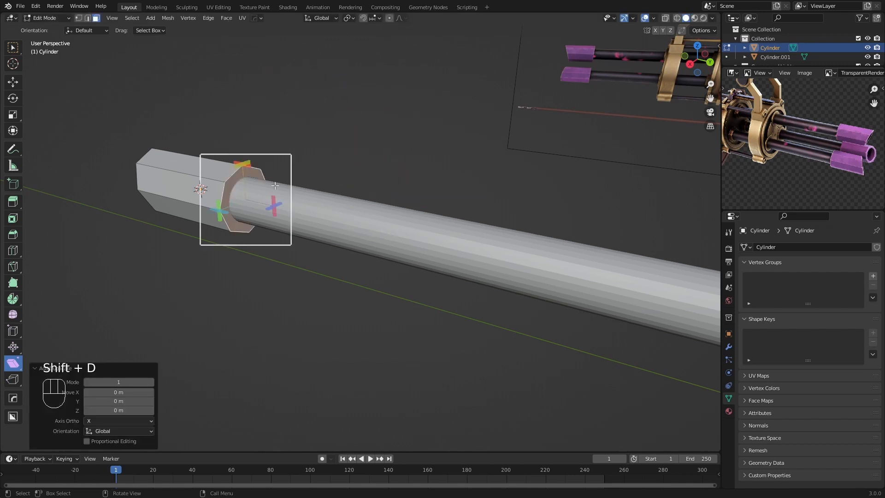
key(p)
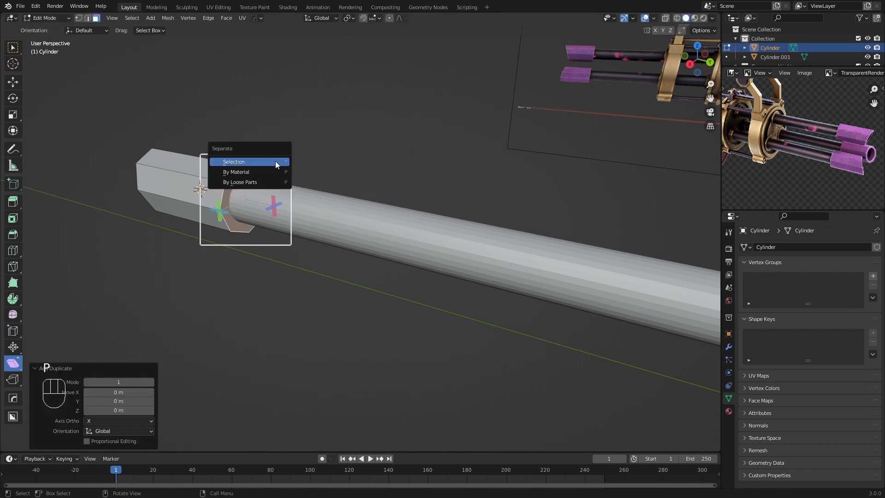
click(275, 161)
key(Tab)
click(223, 197)
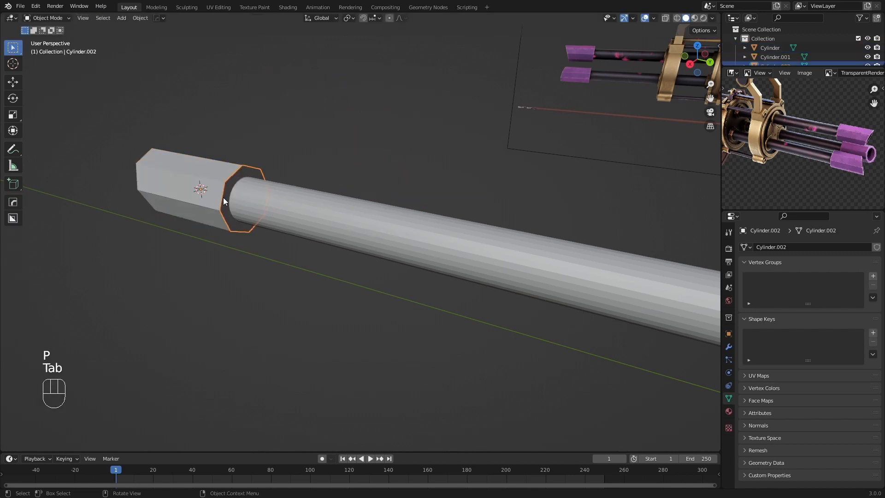
Move the separated octagonal face about 1.46 m along Y to the rear end of the barrel tube.
mouse_move(223, 197)
middle_down()
mouse_move(248, 205)
mouse_move(231, 197)
middle_up()
scroll(781, 48, down, 3)
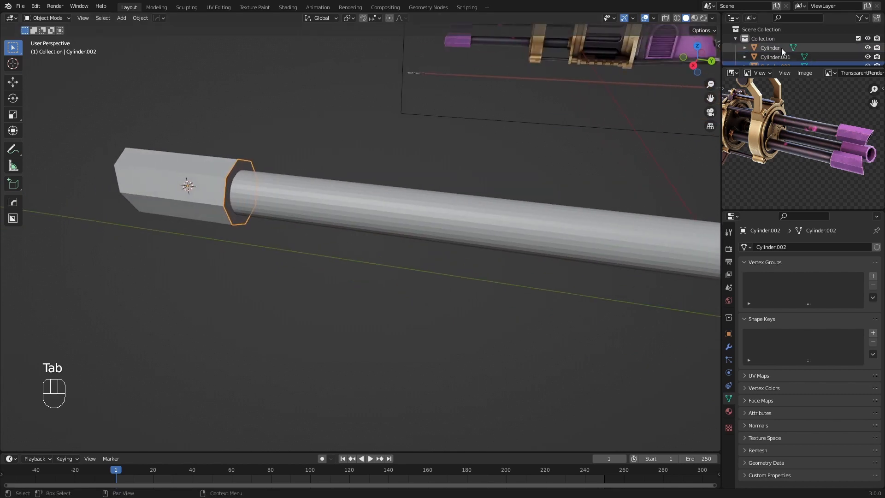
key(KP_3)
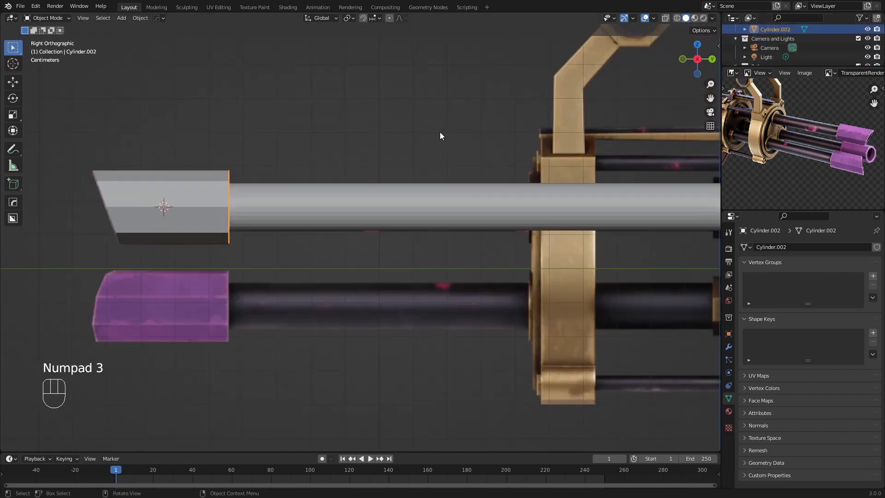
scroll(440, 133, down, 5)
shift+middle_drag(403, 188, 345, 191)
scroll(339, 191, up, 3)
key(g)
key(y)
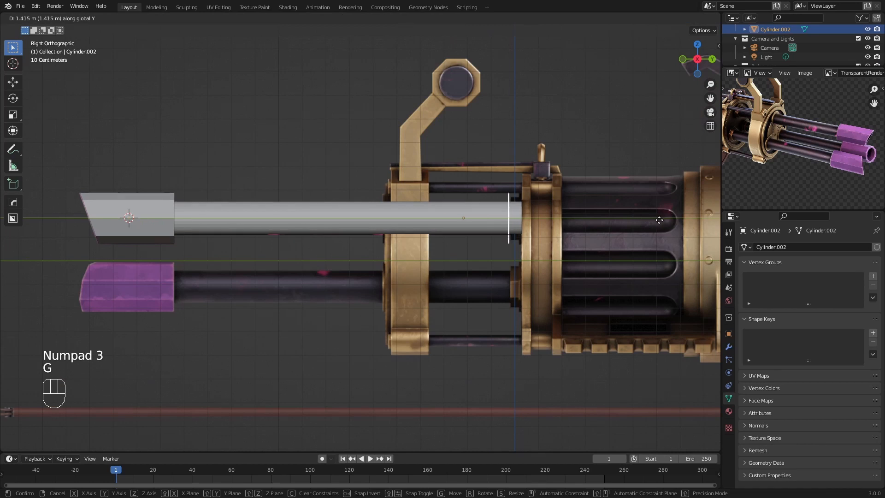
click(667, 219)
Extrude the octagonal face about 0.029 m along its normal to form a collar at the tube's rear end.
scroll(403, 221, up, 4)
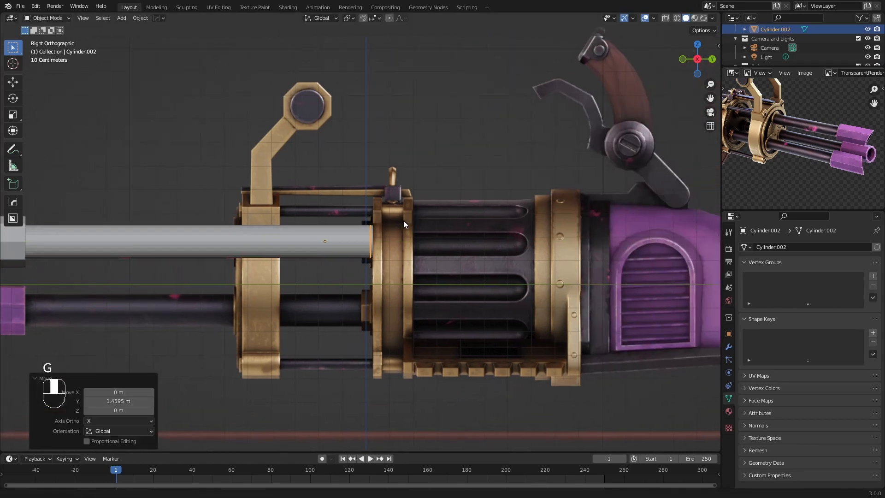
scroll(407, 220, up, 1)
key(Tab)
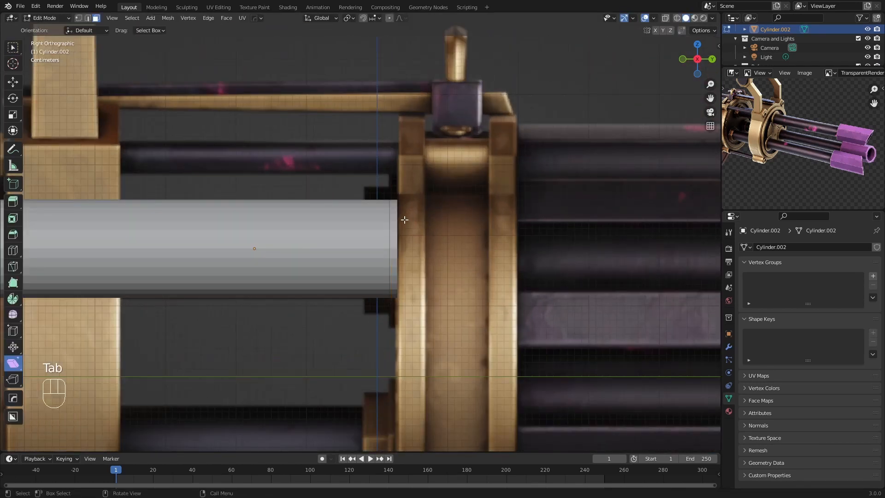
key(a)
middle_drag(404, 220, 409, 236)
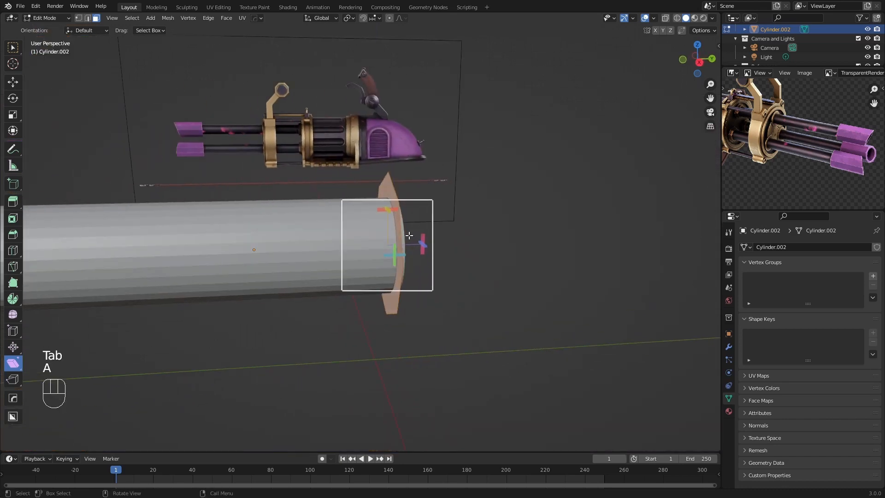
key(e)
click(430, 236)
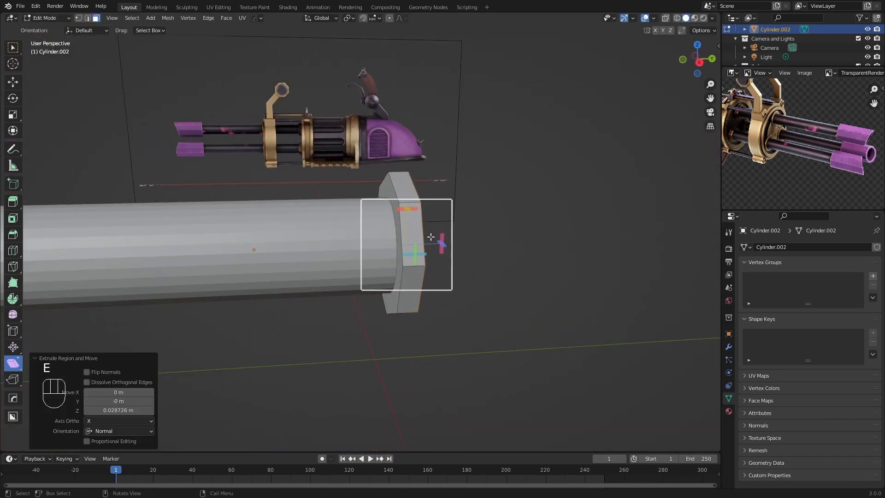
key(KP_3)
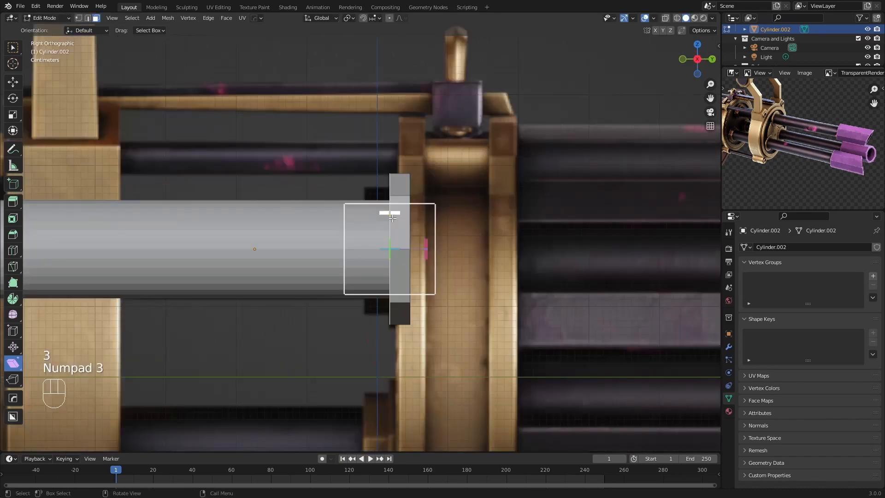
Inset the collar's front face by about 0.204 m and scale the inset face by about 1.049.
middle_drag(455, 256, 525, 288)
key(i)
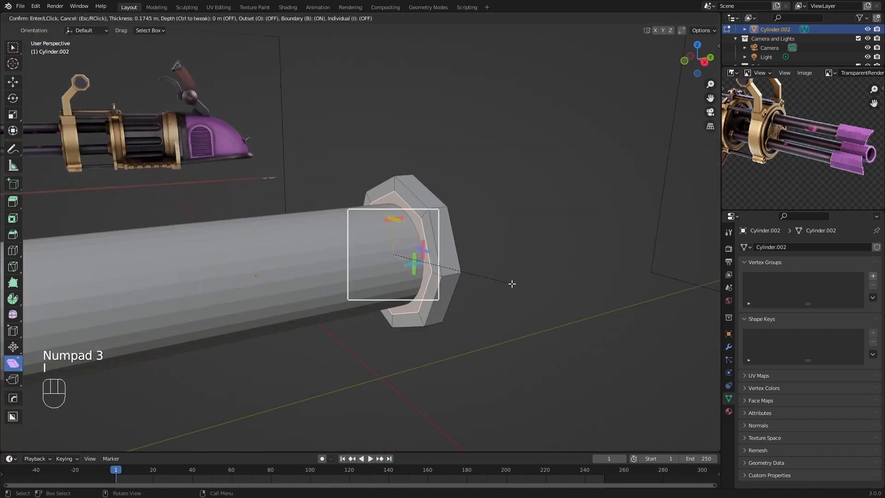
click(510, 279)
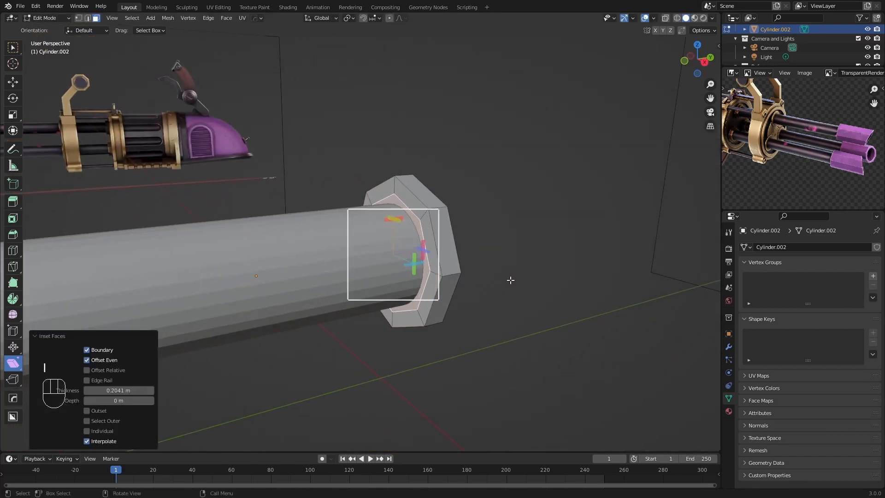
key(KP_3)
key(s)
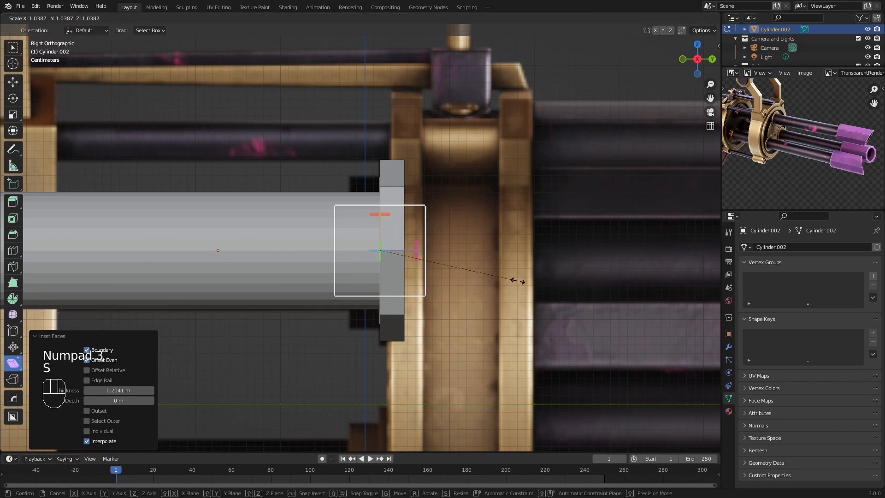
click(519, 281)
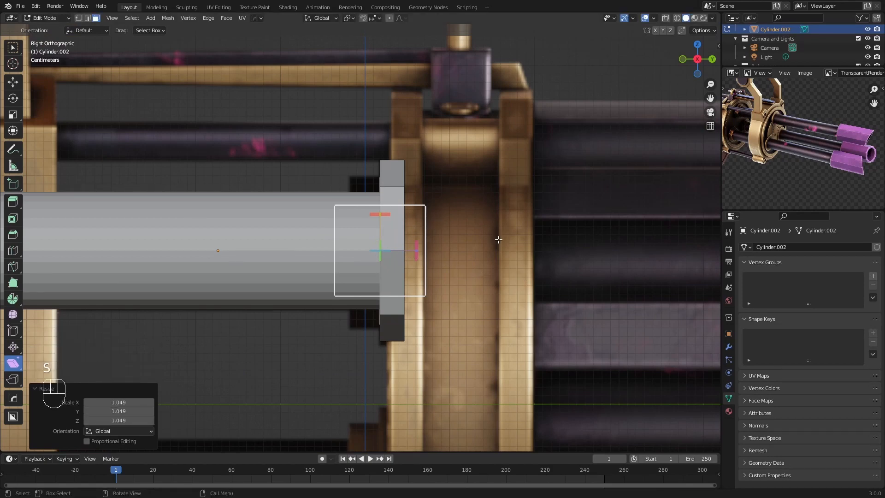
Extrude the inset face toward the muzzle to add a smaller octagonal step in front of the collar.
key(e)
click(464, 252)
middle_drag(341, 216, 419, 236)
key(Tab)
Examine the assembled muzzle, tube and collar, and compare the muzzle with its opening in the reference render.
scroll(364, 235, down, 6)
key(a)
key(a)
scroll(355, 233, down, 4)
scroll(419, 236, up, 3)
scroll(419, 236, down, 5)
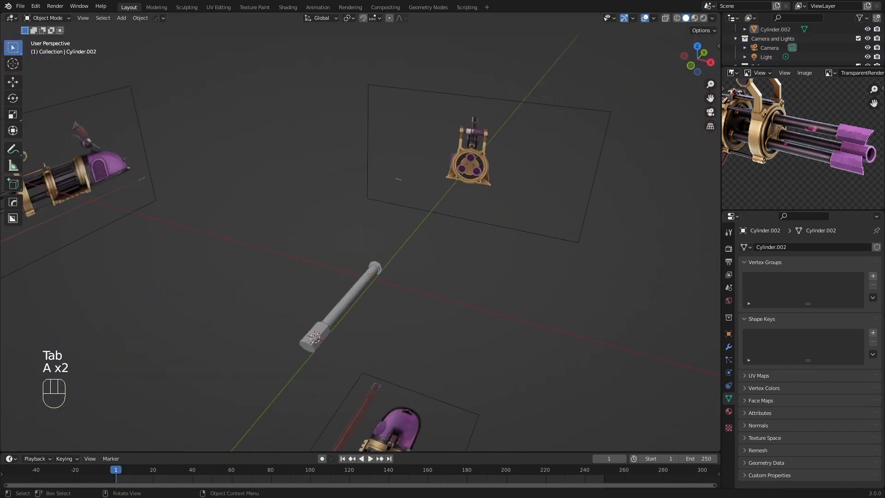
middle_drag(300, 282, 339, 259)
scroll(338, 259, up, 2)
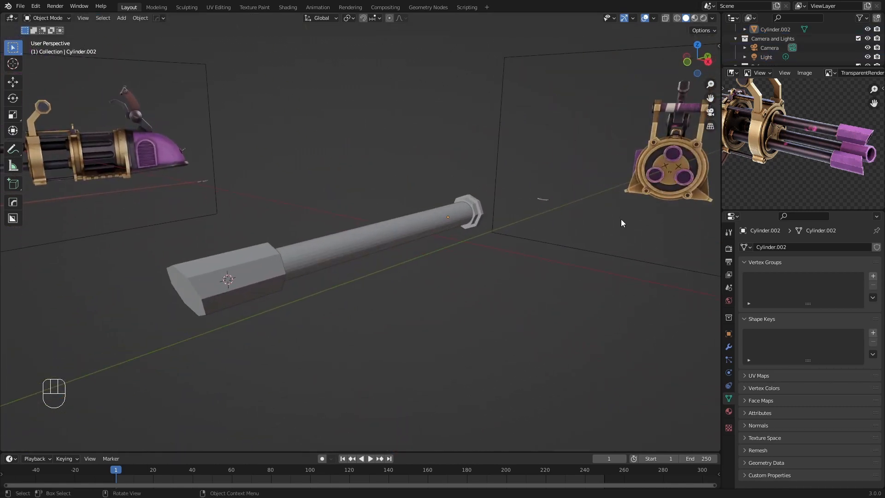
middle_drag(836, 150, 801, 137)
scroll(802, 137, up, 1)
middle_drag(350, 256, 316, 259)
middle_drag(383, 216, 374, 236)
Duplicate the barrel tube and move the copy about -1.746 m along Y through the muzzle's front.
click(374, 236)
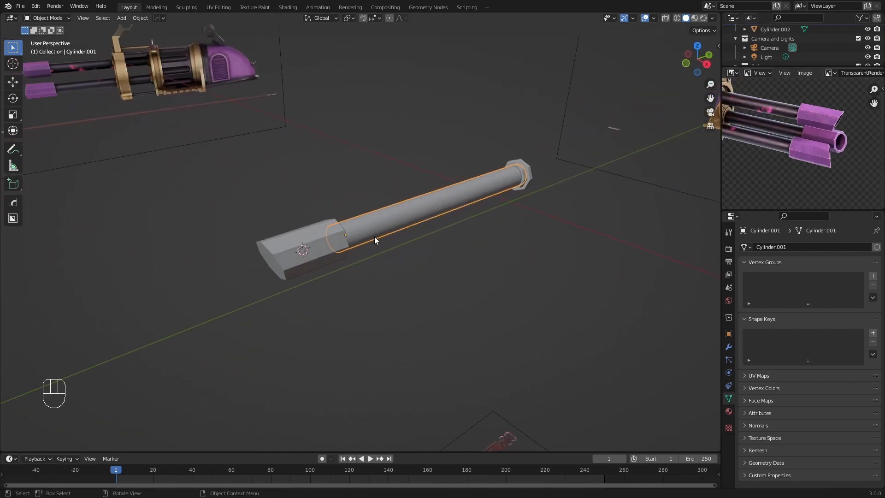
key(shift+d)
key(y)
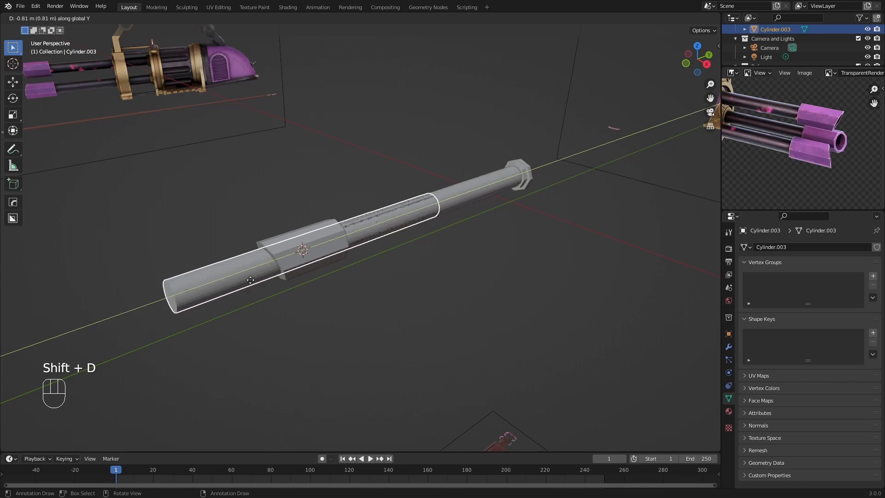
click(645, 321)
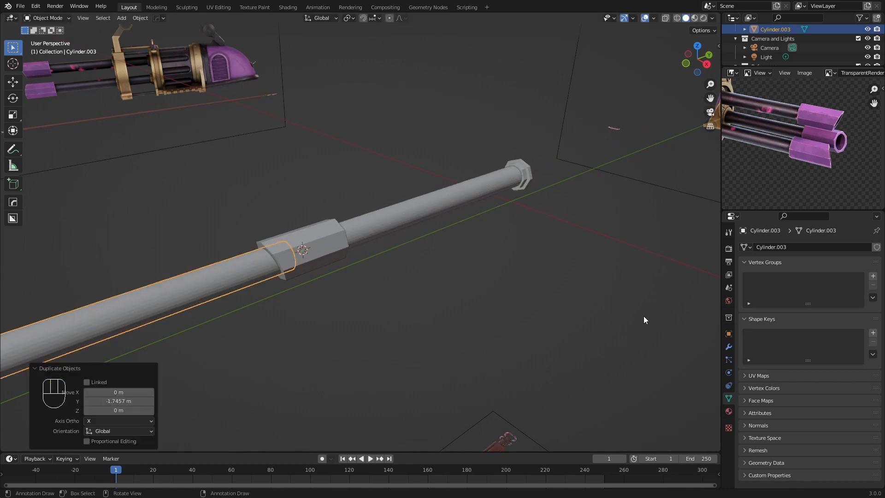
Scale up the duplicated cylinder's mesh in front view to match the muzzle's inner opening in the reference.
key(KP_1)
scroll(599, 315, up, 5)
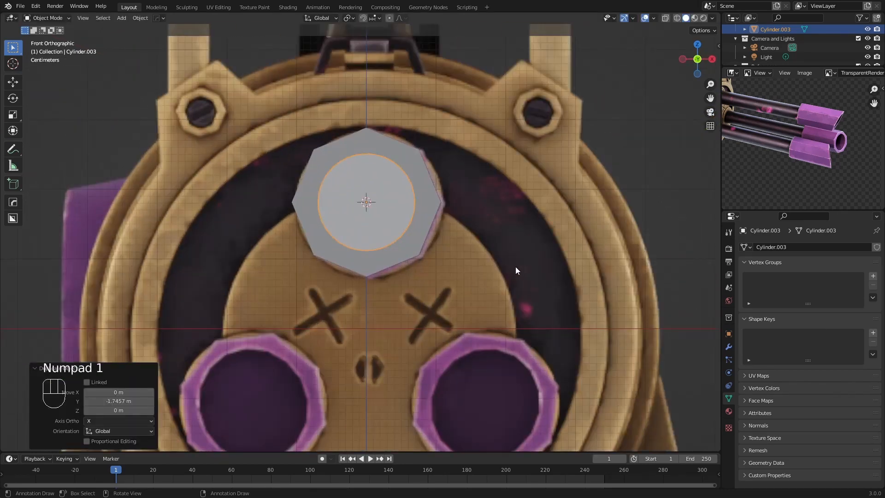
scroll(557, 217, up, 3)
key(z)
key(Tab)
key(a)
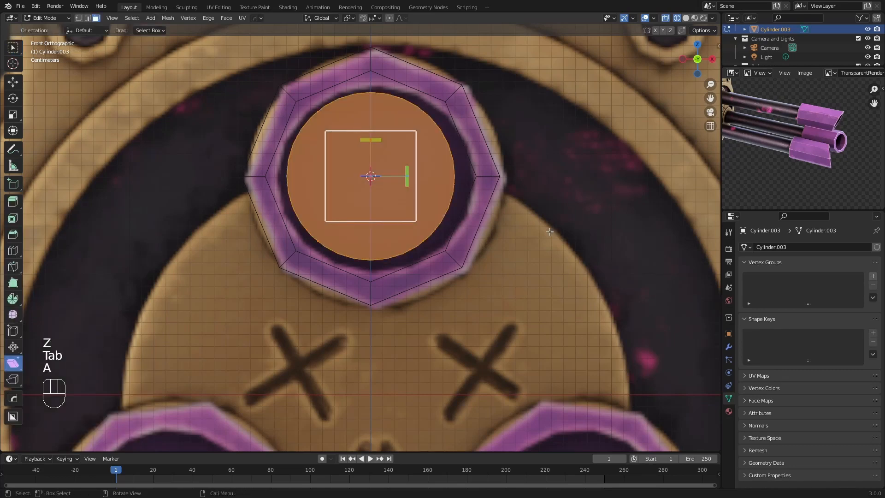
key(s)
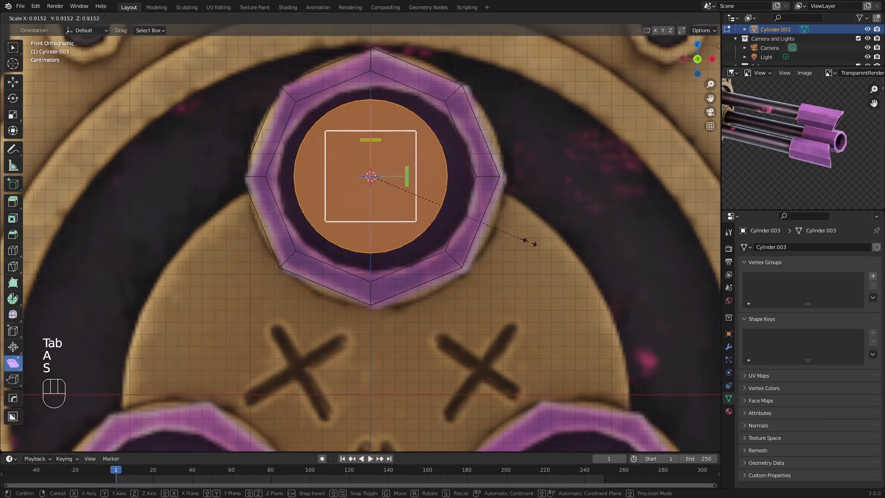
click(553, 241)
key(Tab)
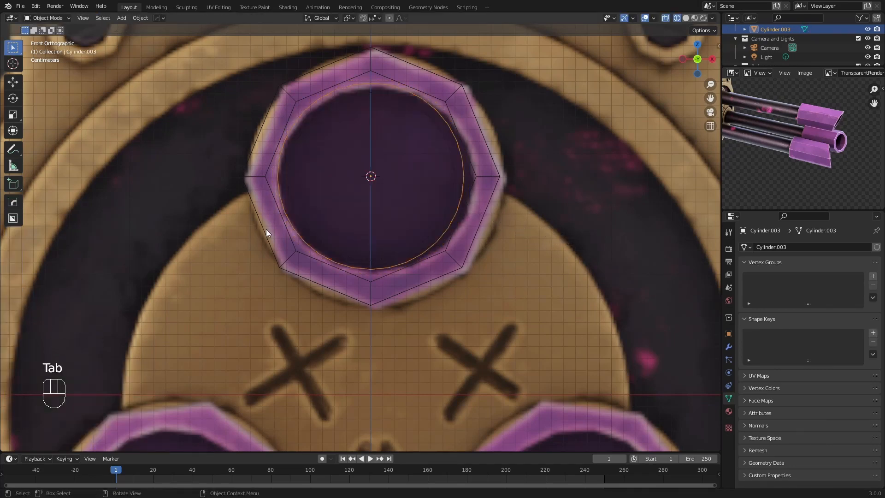
Move the enlarged cylinder along Y to set how deep its end sits inside the muzzle.
scroll(267, 229, down, 4)
key(z)
middle_drag(389, 217, 369, 228)
scroll(369, 228, down, 6)
scroll(357, 220, up, 7)
mouse_move(469, 180)
shift+middle_down()
mouse_move(358, 221)
mouse_move(393, 152)
shift+middle_up()
scroll(392, 152, up, 3)
key(g)
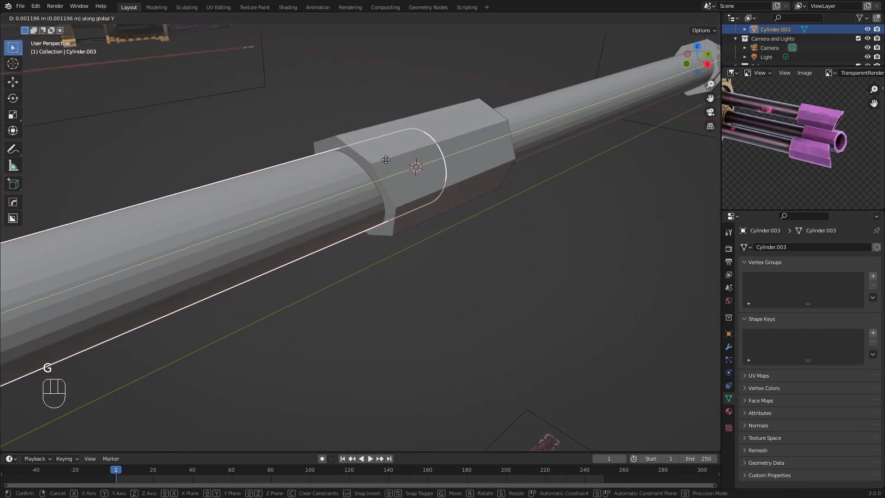
click(412, 156)
Add a Boolean modifier set to Difference on the muzzle, with the enlarged cylinder Cylinder.003 as the cutting object.
scroll(412, 156, down, 4)
click(403, 192)
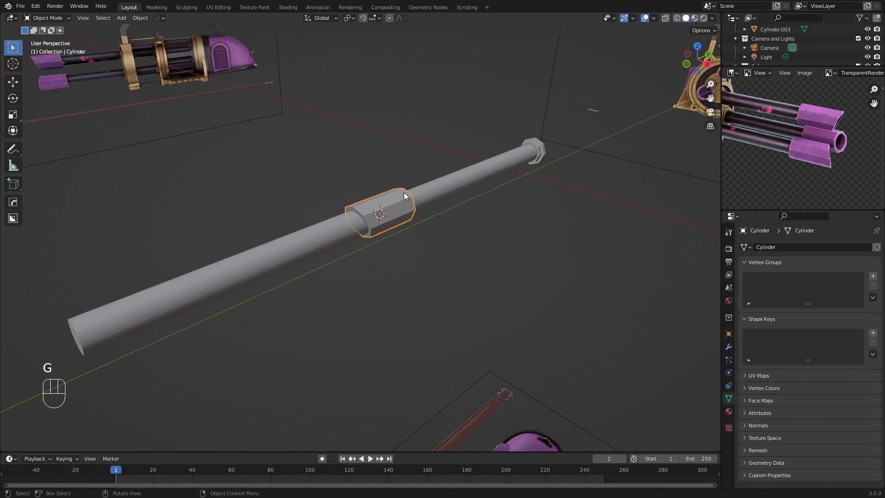
click(727, 345)
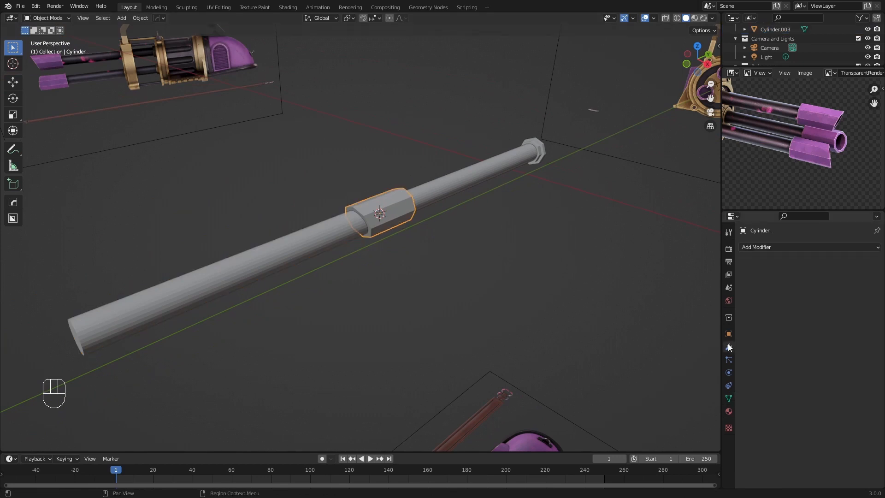
click(768, 246)
click(714, 293)
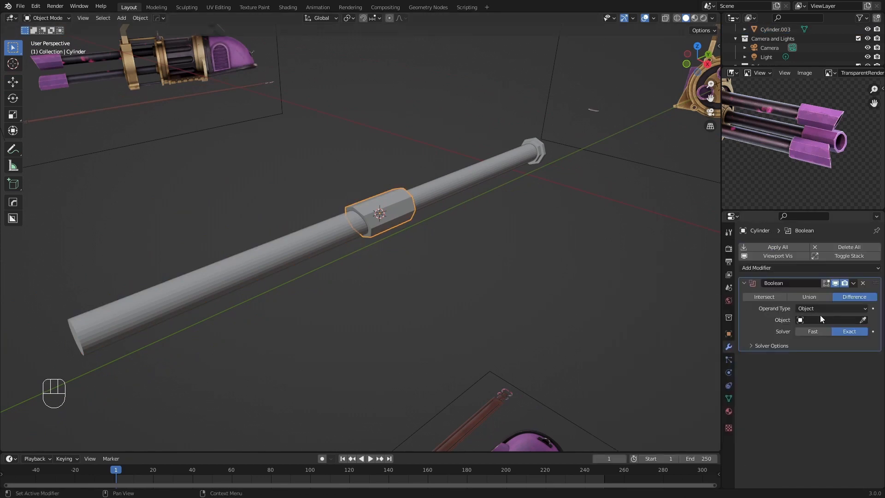
click(862, 320)
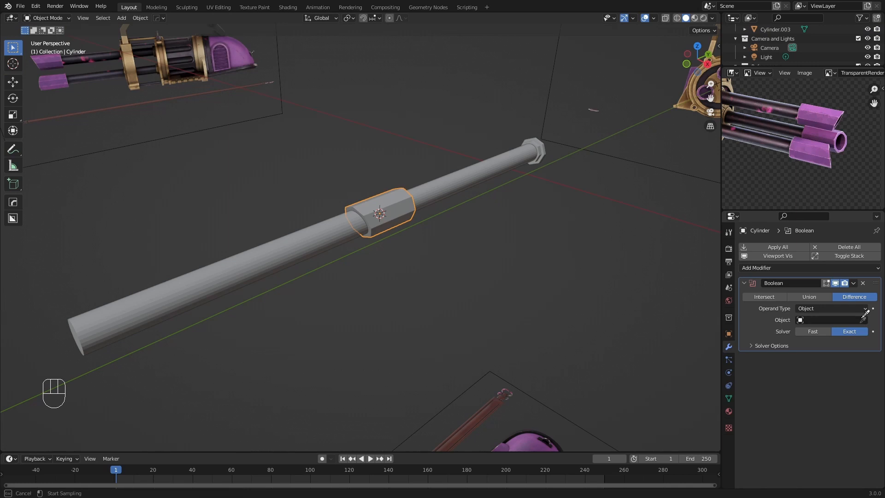
click(217, 265)
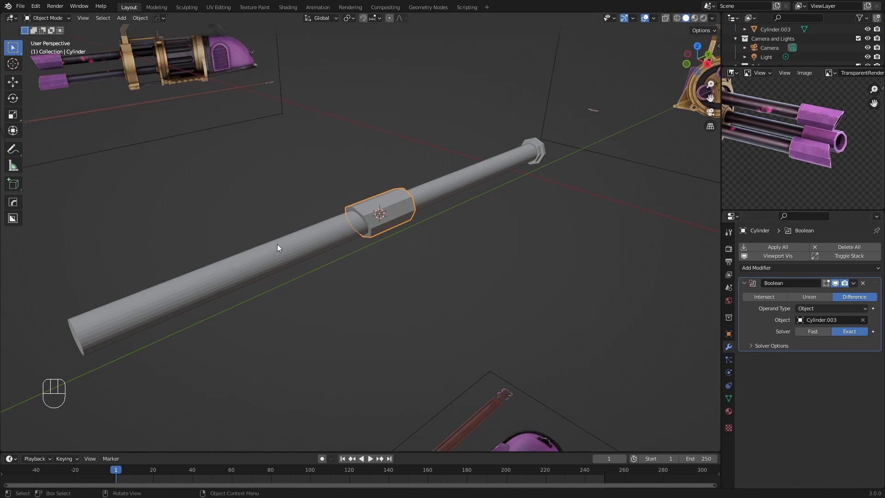
Hide the cutting cylinder to inspect the muzzle's bore, and undo the hiding.
click(277, 245)
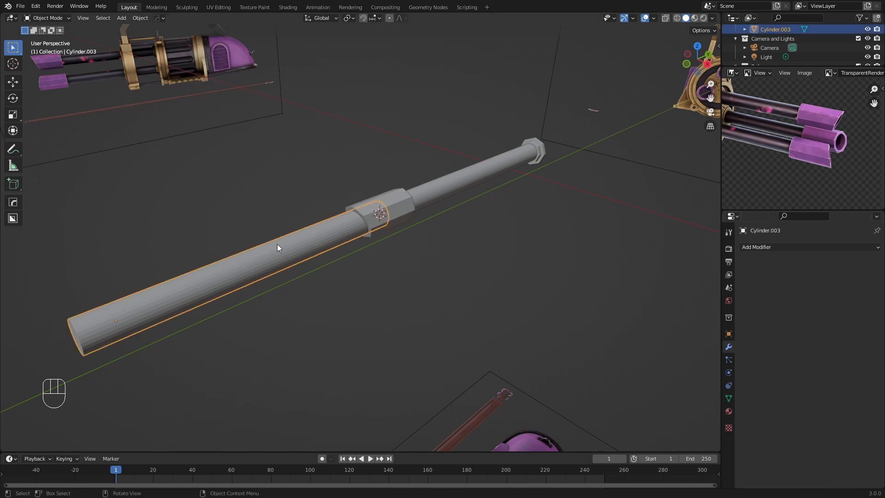
key(h)
scroll(384, 215, up, 3)
middle_drag(384, 215, 230, 202)
key(ctrl+z)
Apply the muzzle's Boolean modifier and delete the cutting cylinder.
scroll(295, 209, down, 3)
middle_drag(299, 212, 299, 217)
click(299, 217)
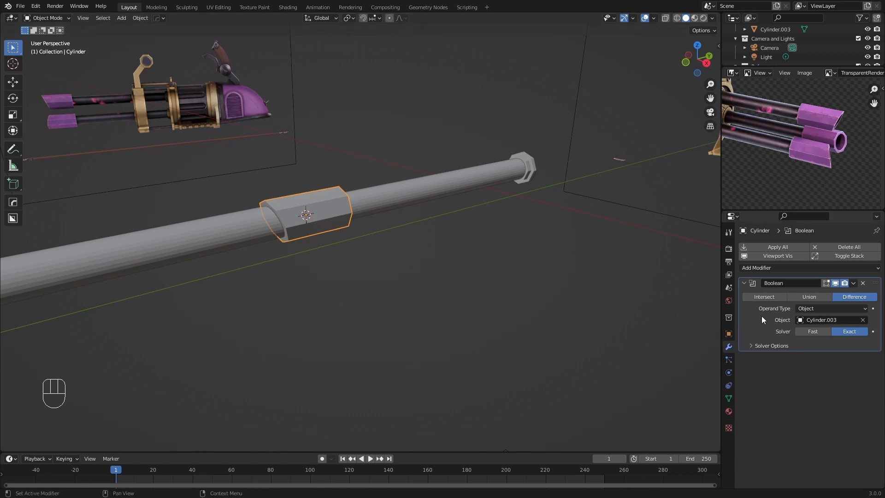
key(ctrl+a)
shift+middle_drag(627, 292, 410, 225)
click(384, 205)
key(x)
click(382, 203)
Move the circular face at the back of the muzzle's bore along Y to adjust the bore's depth.
key(Tab)
key(3)
click(456, 171)
key(g)
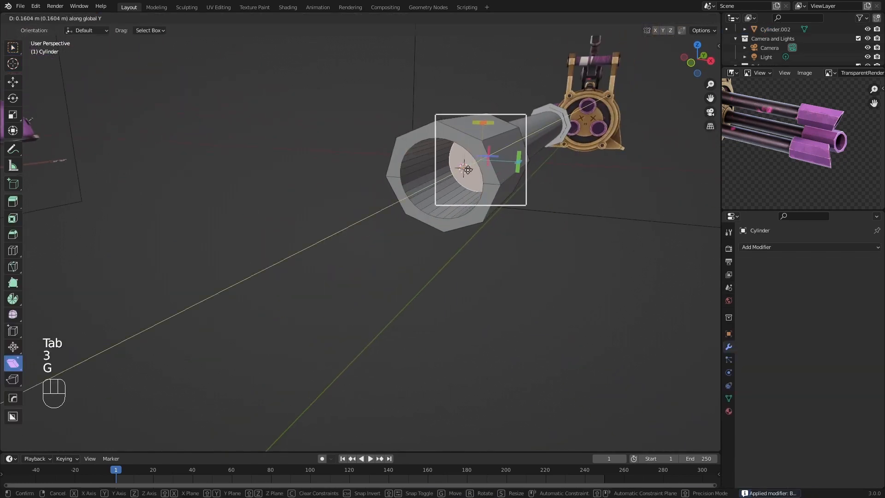
click(460, 175)
key(Tab)
Inspect the hollowed muzzle and the rest of the barrel from the side and front.
scroll(328, 206, down, 2)
key(a)
key(a)
middle_drag(328, 205, 411, 221)
scroll(272, 260, up, 2)
scroll(314, 226, up, 2)
scroll(310, 227, down, 3)
scroll(391, 234, up, 2)
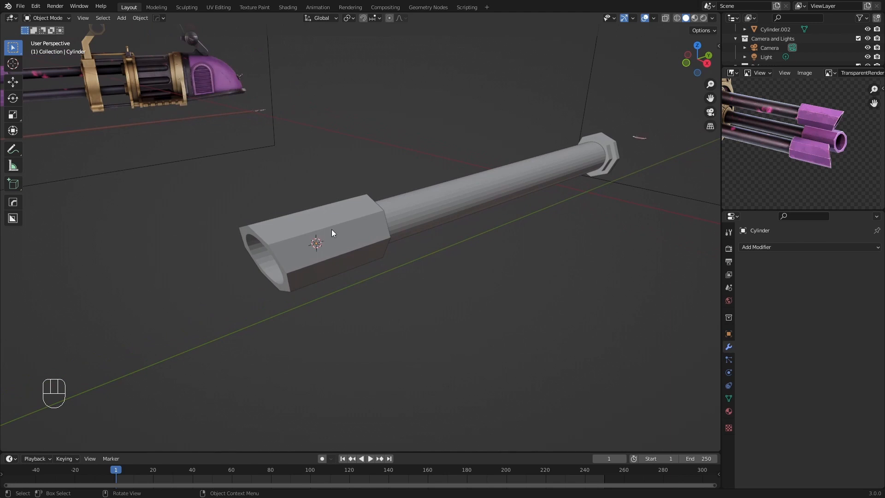
Shade the muzzle smooth and enable Auto Smooth at 30° for its normals.
click(330, 228)
right_click(330, 228)
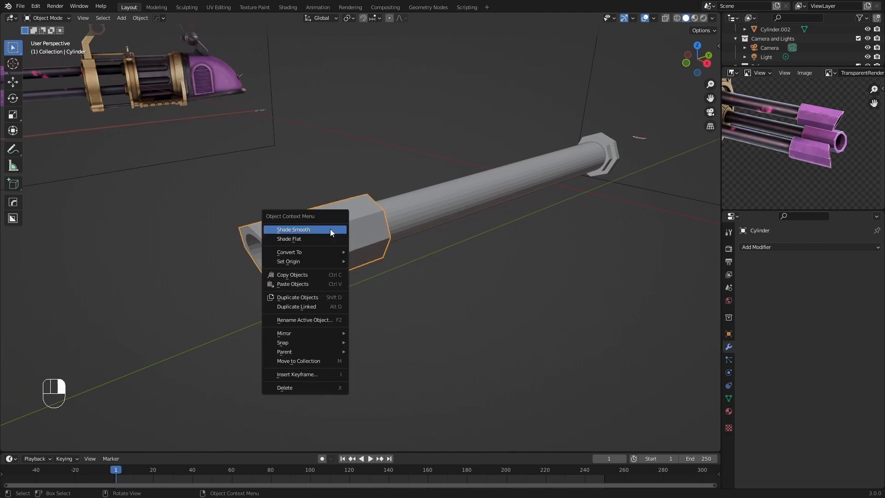
click(343, 227)
middle_drag(347, 224, 338, 265)
click(728, 398)
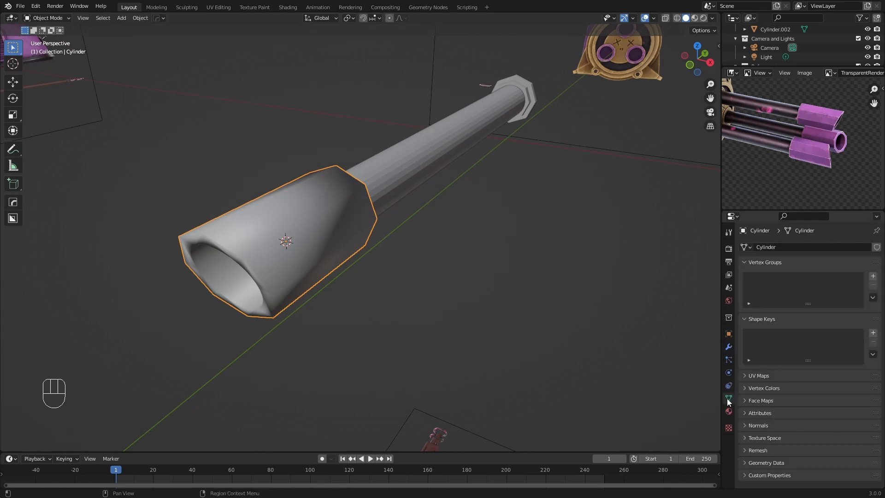
click(759, 425)
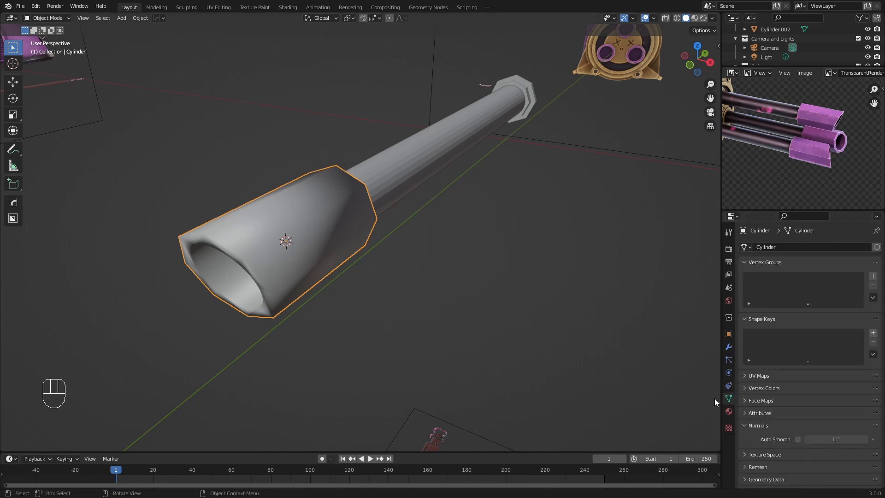
click(797, 439)
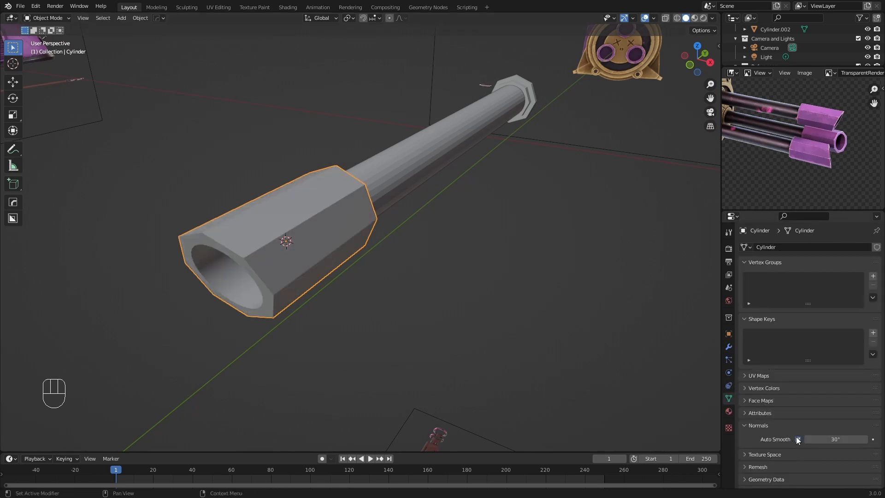
click(638, 294)
Add a Bevel modifier to the muzzle and set its segments to 4.
click(317, 236)
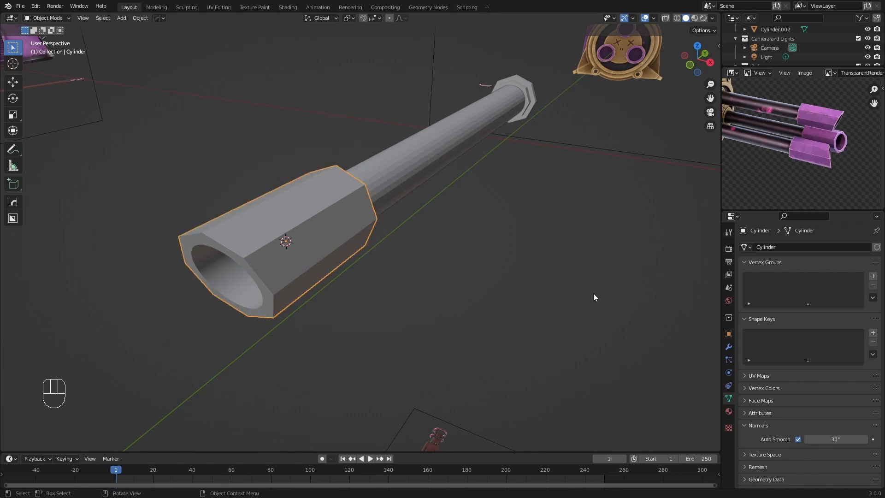
click(729, 347)
click(768, 247)
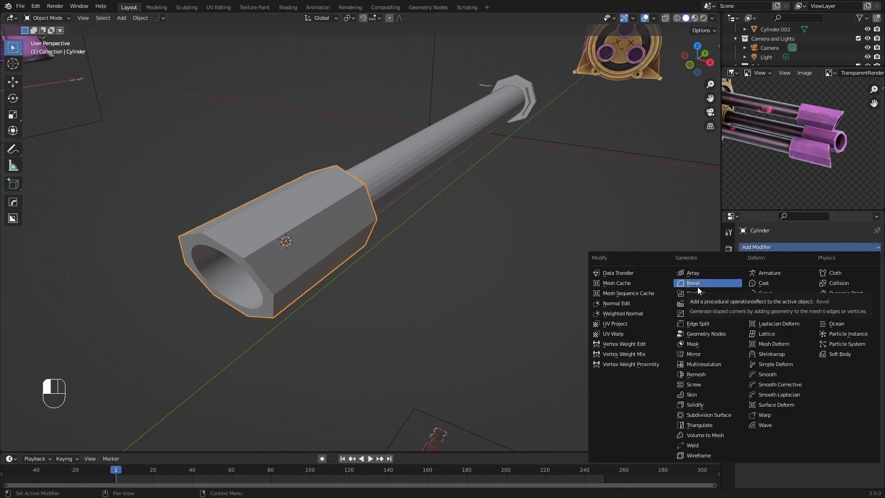
click(698, 286)
shift+middle_drag(358, 253, 394, 236)
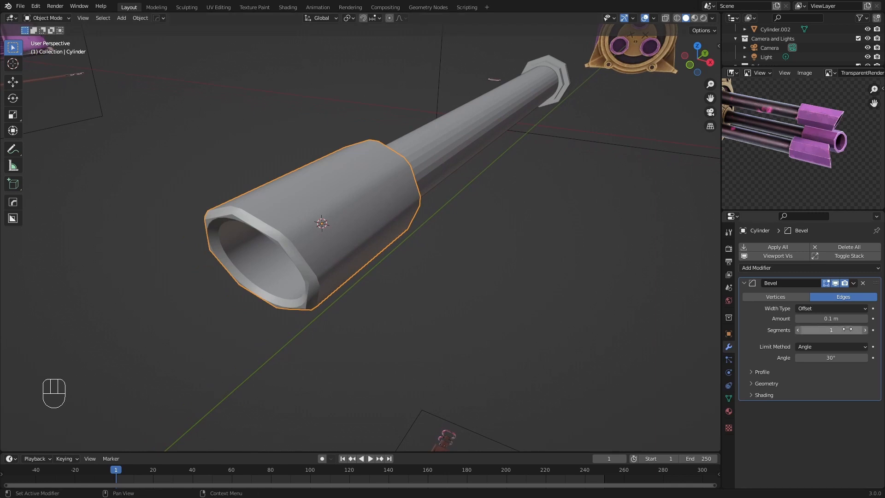
drag(847, 329, 857, 329)
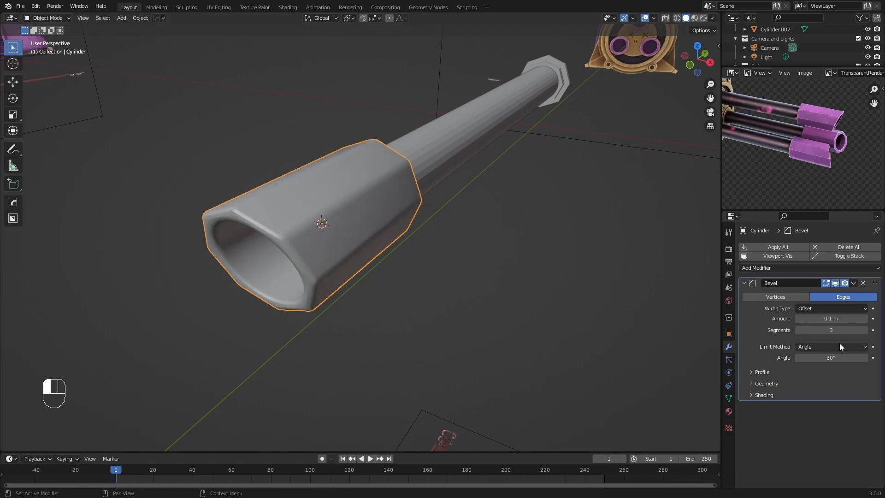
click(861, 329)
scroll(367, 225, down, 3)
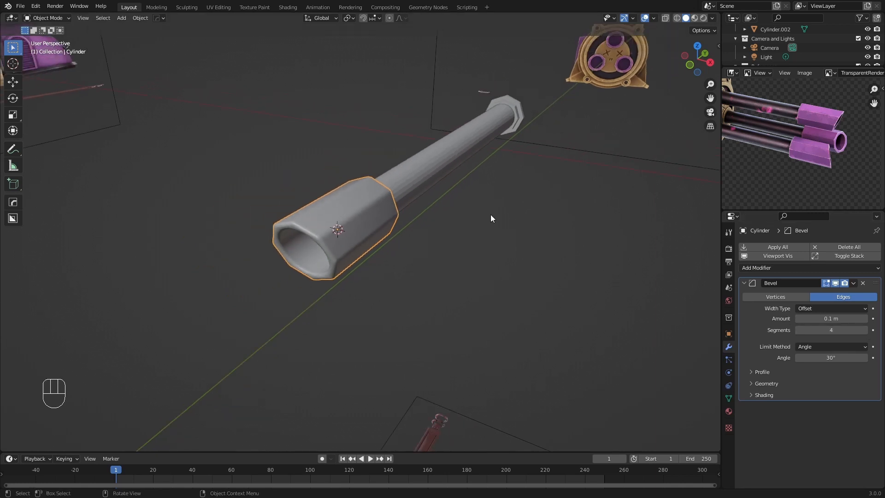
Apply the muzzle's scale and reselect the muzzle to check its bevel up close.
key(ctrl+a)
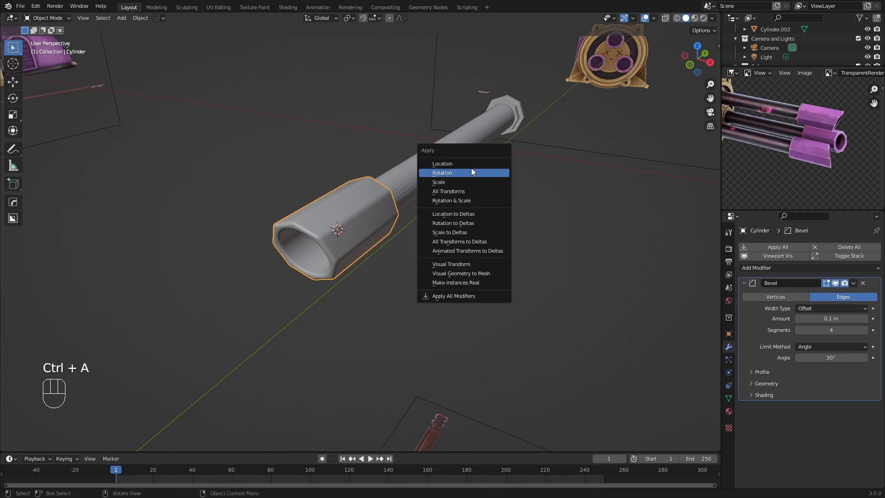
click(442, 184)
click(386, 255)
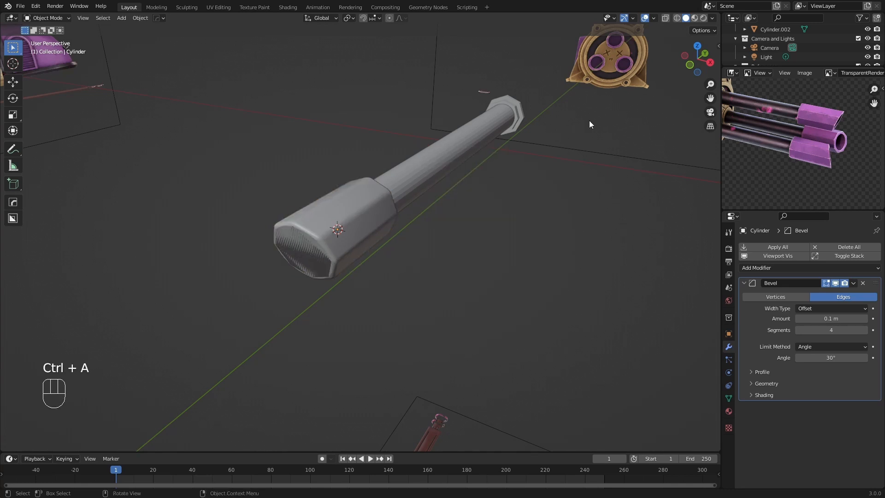
click(300, 209)
scroll(302, 208, up, 2)
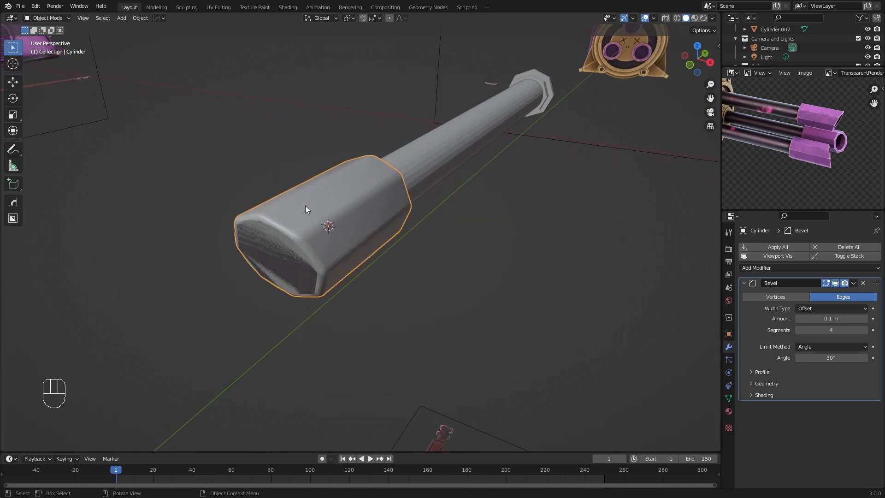
Set the muzzle's Bevel modifier amount to 0.005 m.
scroll(306, 211, up, 1)
scroll(300, 287, up, 1)
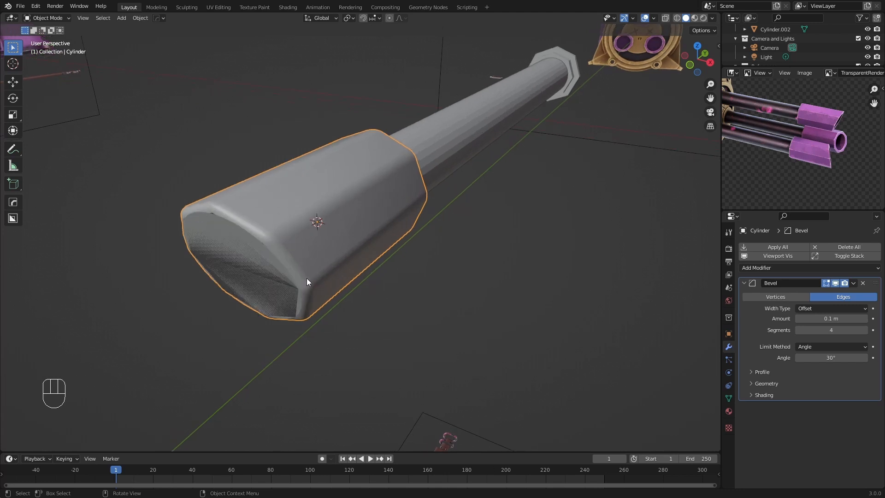
shift+drag(831, 318, 819, 318)
click(819, 318)
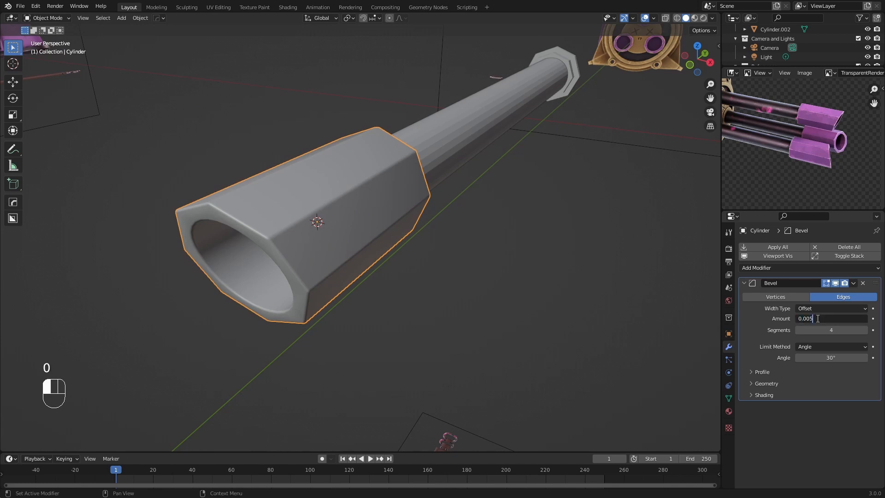
text(0.005)
key(Return)
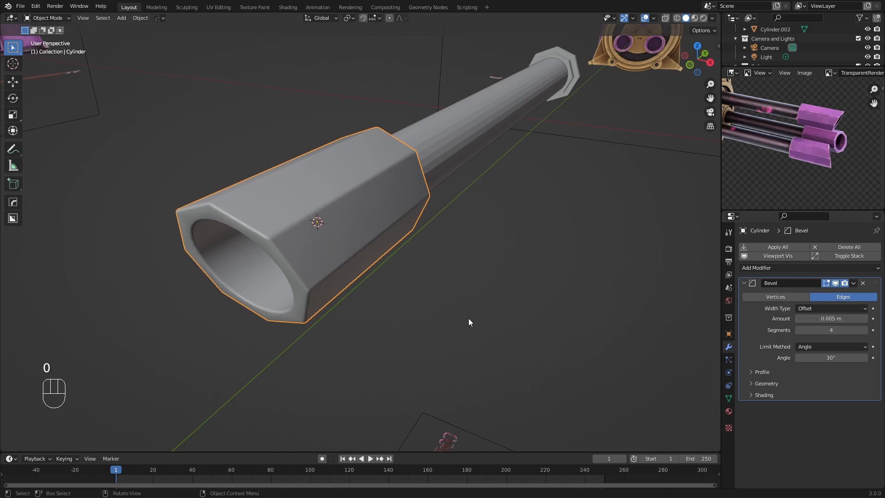
mouse_move(303, 237)
middle_down()
mouse_move(323, 222)
mouse_move(288, 236)
mouse_move(302, 227)
middle_up()
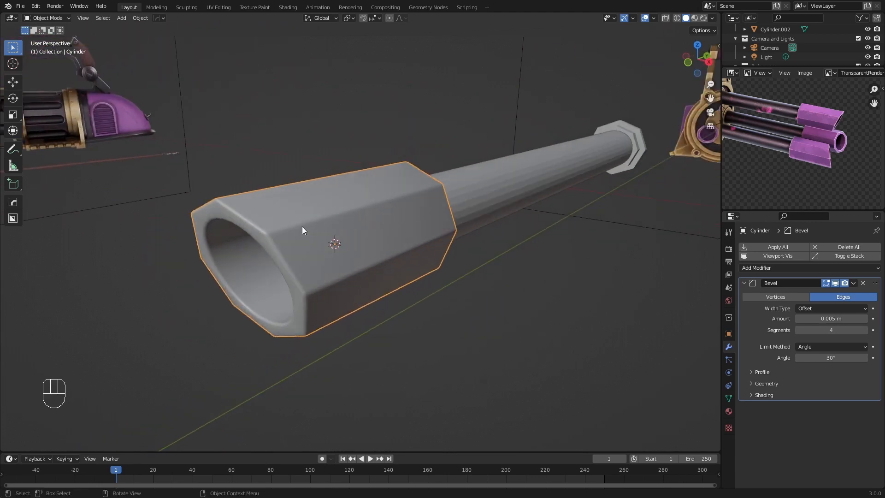
Enable Harden Normals for the muzzle's Bevel modifier and check the mesh's Auto Smooth setting.
click(751, 395)
click(797, 408)
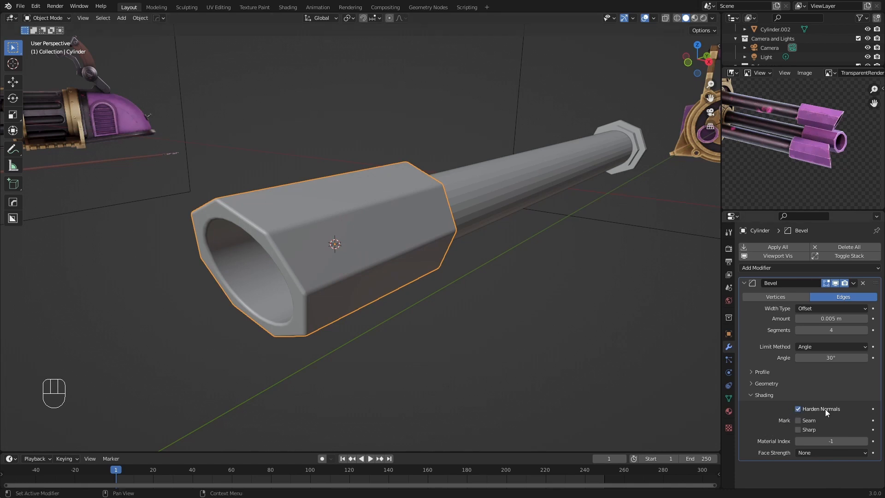
click(730, 398)
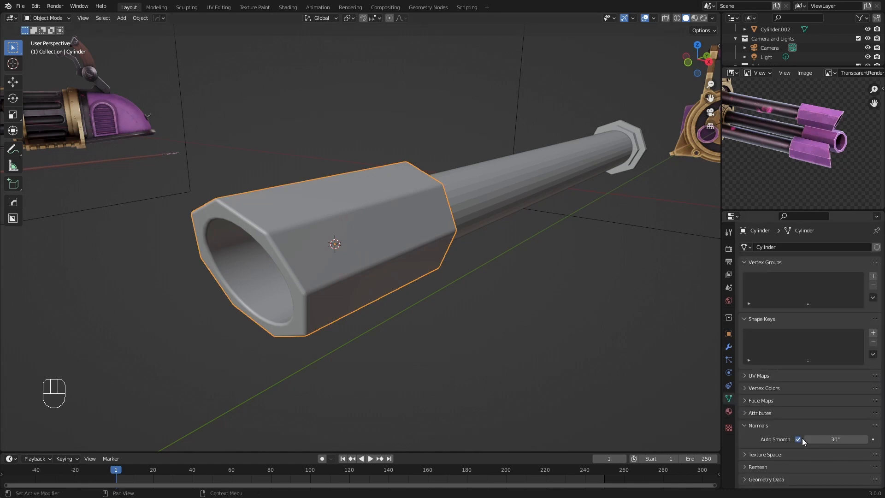
click(729, 346)
Copy the muzzle's Bevel modifier to the barrel tube and the stepped collar.
click(385, 306)
middle_drag(385, 306, 288, 311)
click(289, 311)
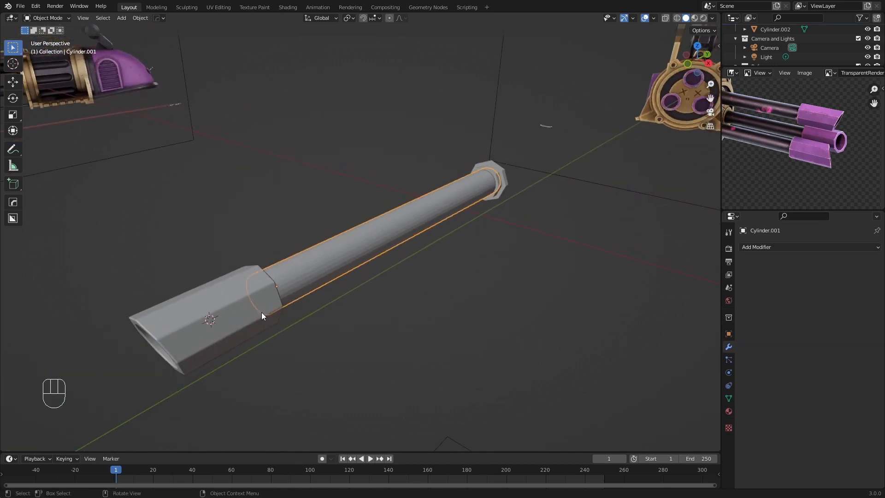
shift+click(496, 178)
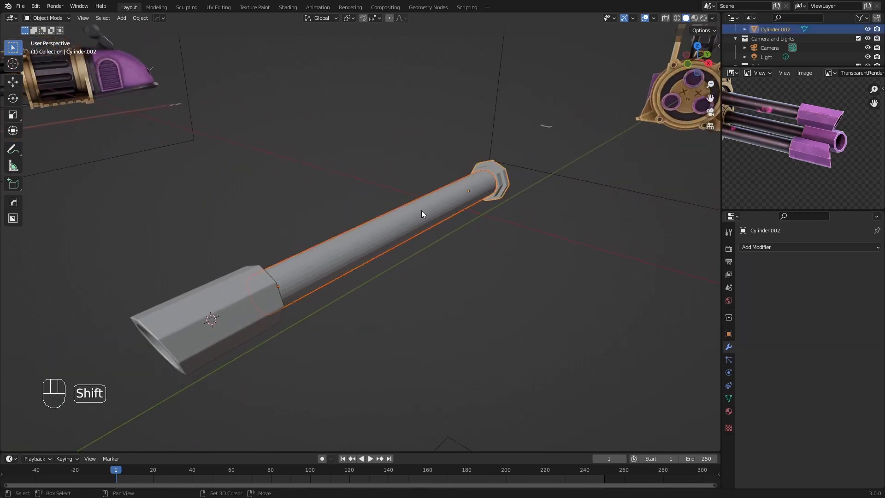
shift+click(229, 294)
shift+middle_drag(252, 289, 341, 226)
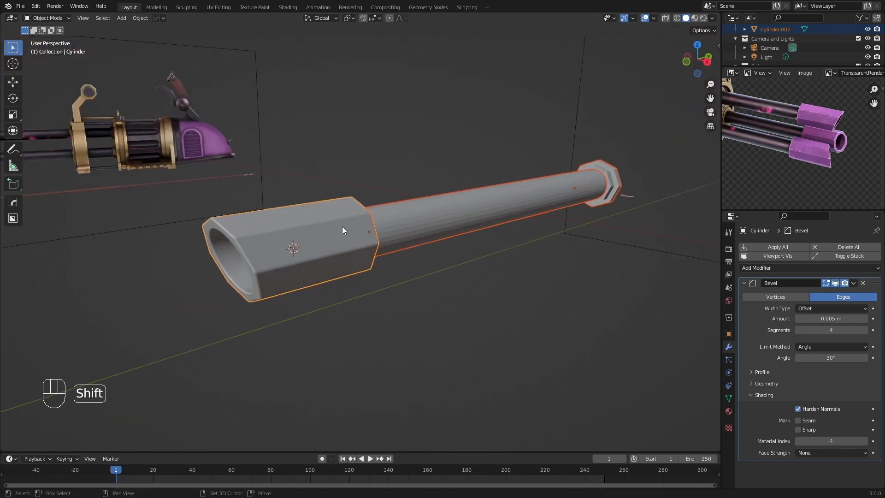
scroll(335, 206, up, 1)
scroll(335, 205, up, 1)
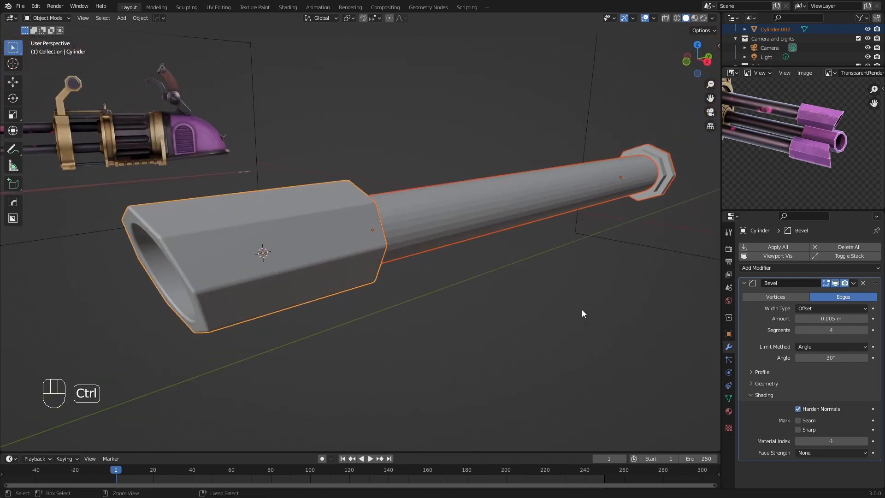
key(ctrl+l)
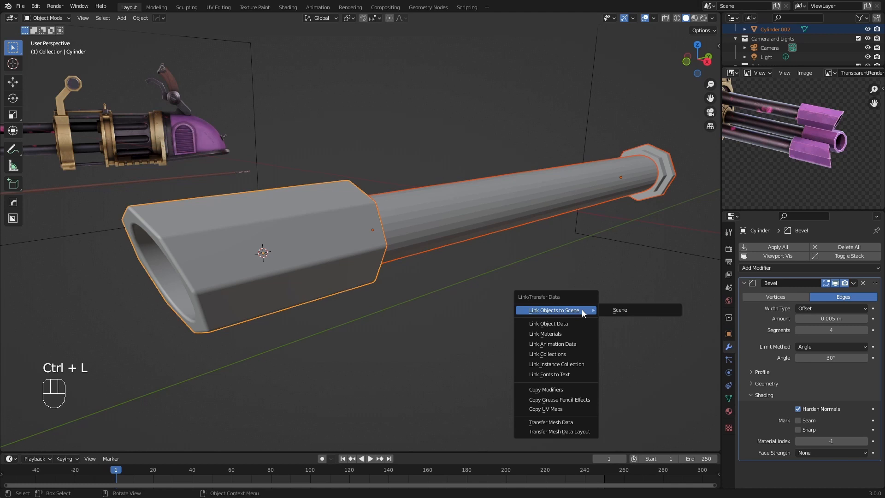
click(541, 390)
Apply the scale of the barrel tube and the stepped collar.
scroll(427, 244, down, 3)
middle_drag(427, 243, 362, 250)
scroll(403, 271, up, 3)
shift+middle_drag(541, 248, 341, 257)
middle_drag(501, 217, 481, 221)
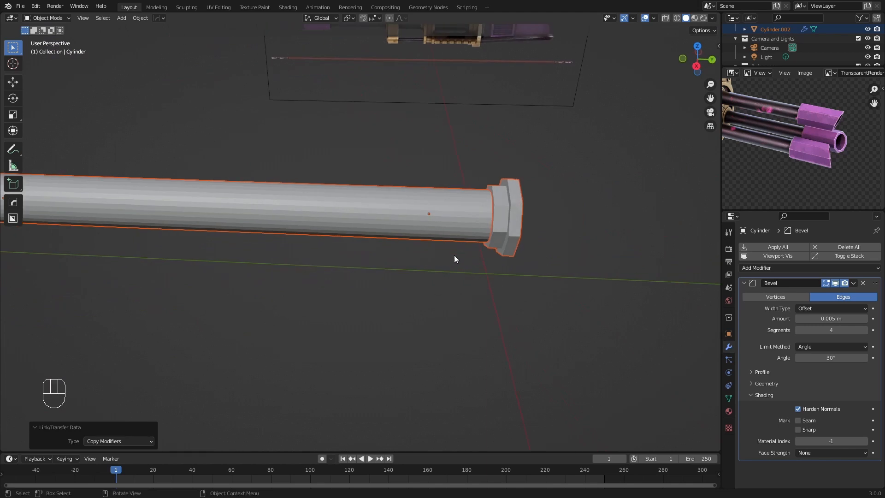
drag(378, 272, 599, 176)
key(ctrl+a)
click(599, 178)
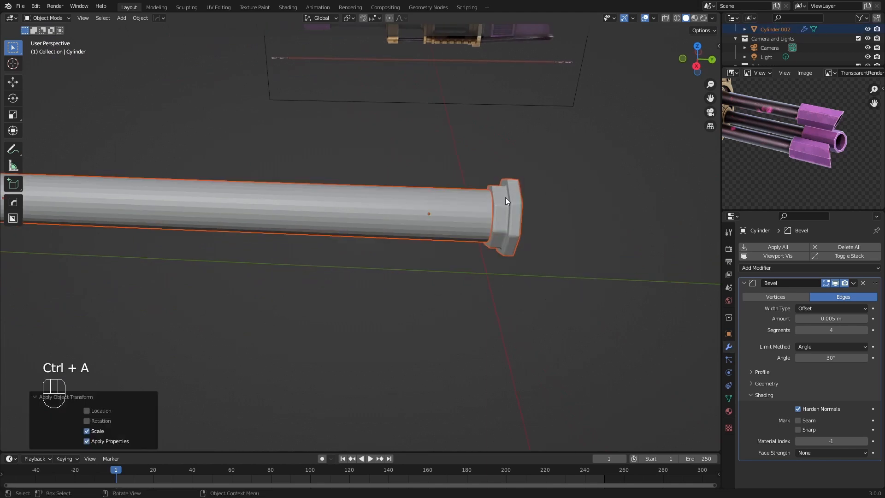
middle_drag(505, 197, 526, 178)
scroll(526, 179, down, 3)
shift+middle_drag(348, 217, 430, 198)
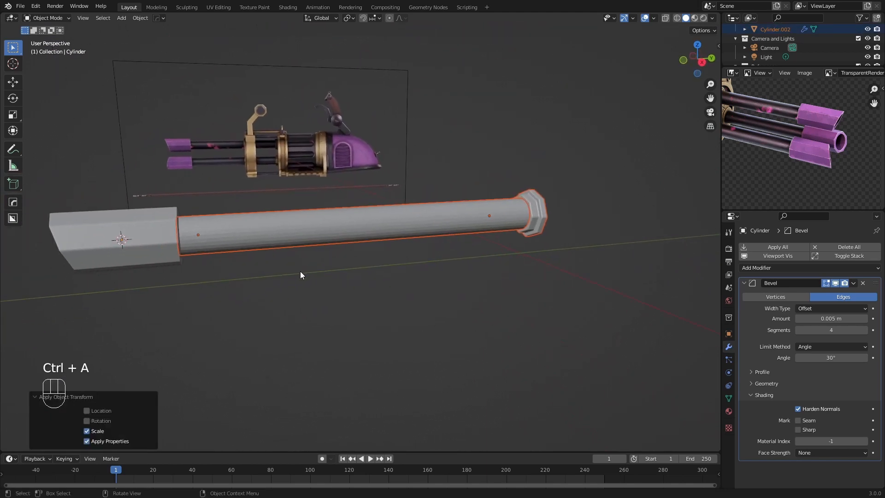
Shade the barrel tube smooth with Auto Smooth at 30°, and bring up the collar's normals settings.
click(300, 271)
middle_drag(316, 238, 331, 264)
click(357, 217)
right_click(358, 217)
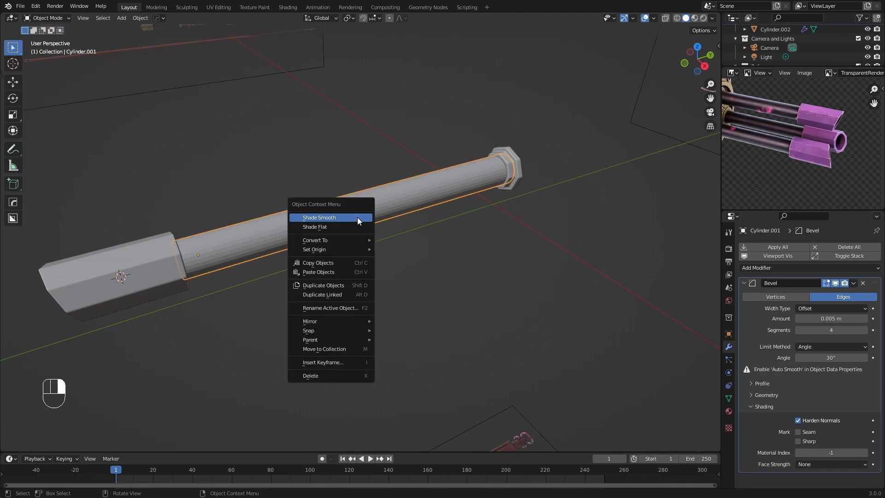
click(516, 170)
right_click(515, 170)
click(384, 212)
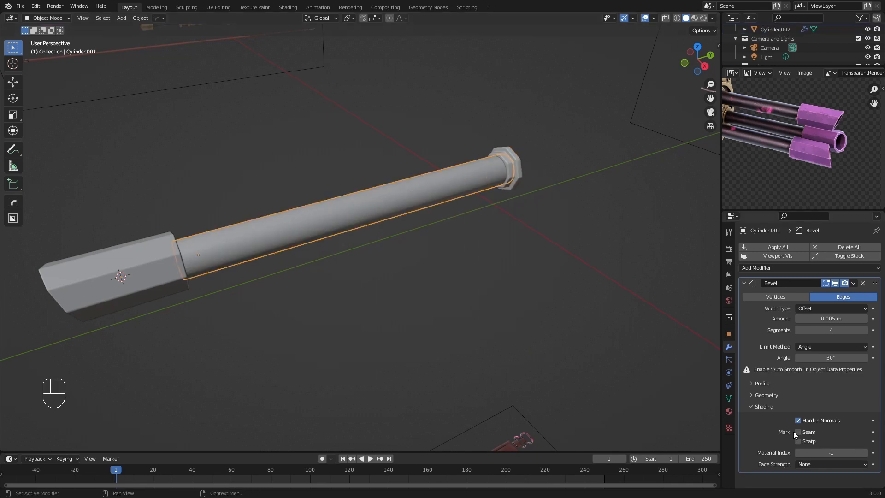
click(728, 398)
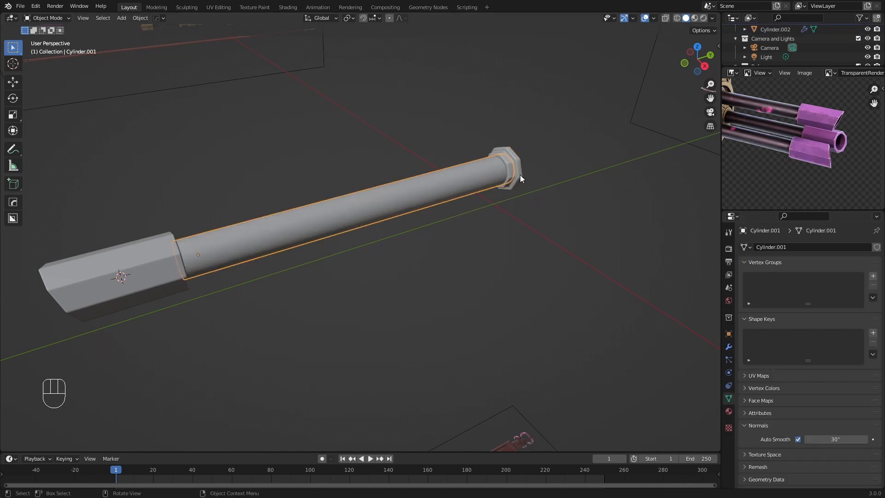
click(516, 172)
click(804, 437)
scroll(466, 264, up, 3)
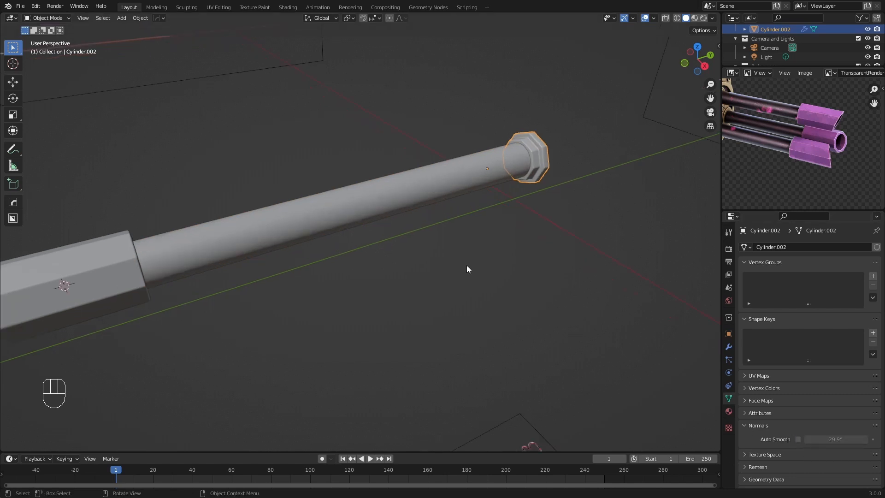
Deselect everything and switch the viewport lighting from Studio to a light grey MatCap.
key(a)
key(a)
shift+middle_drag(239, 275, 428, 245)
middle_drag(428, 245, 430, 244)
scroll(430, 245, down, 5)
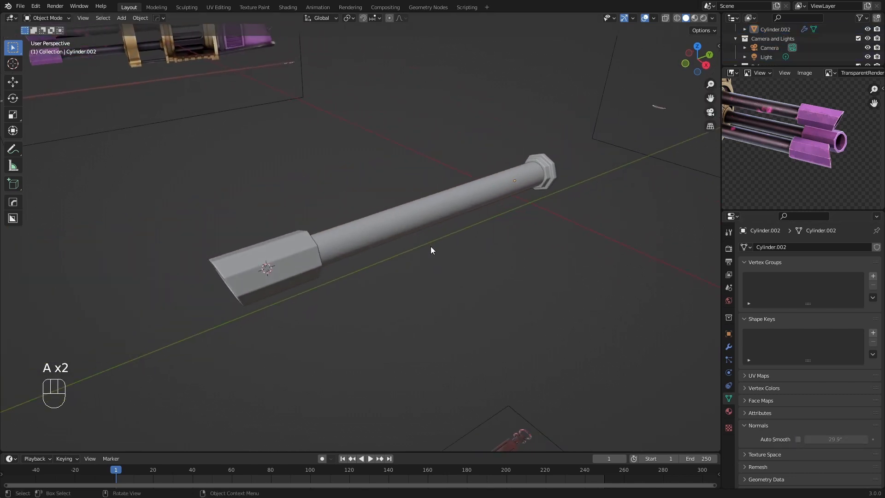
click(712, 18)
click(718, 79)
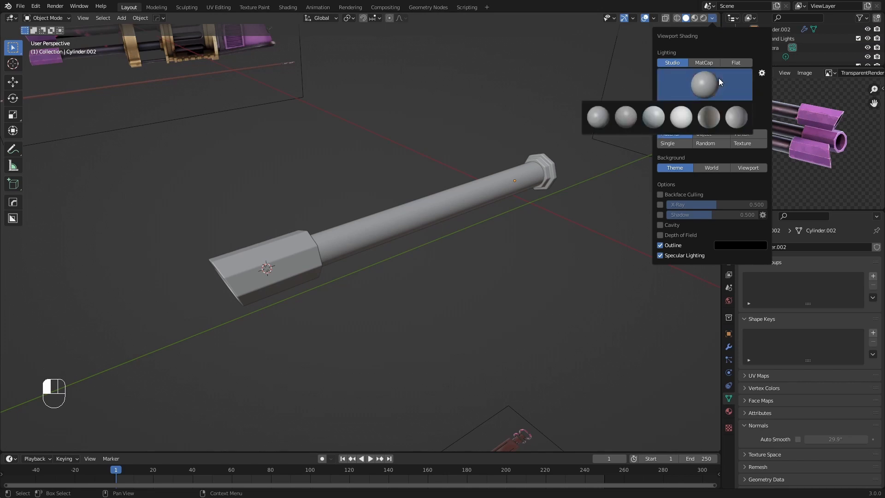
click(711, 18)
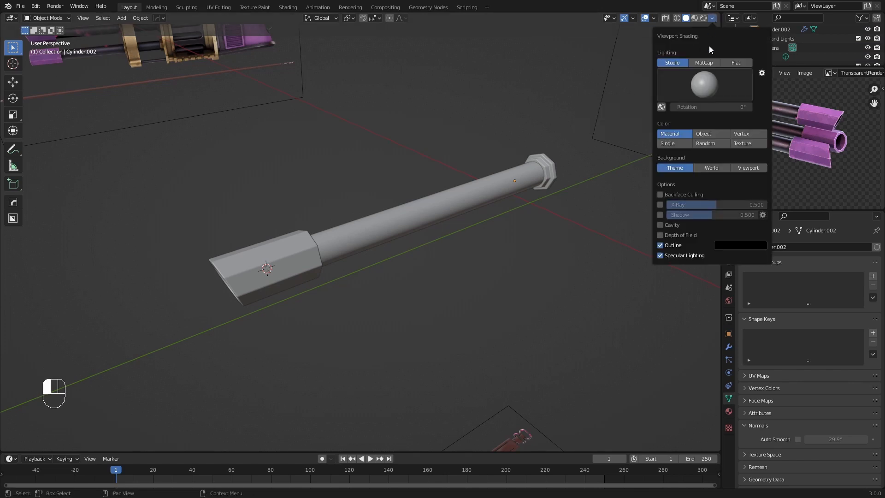
click(704, 62)
click(691, 76)
click(535, 117)
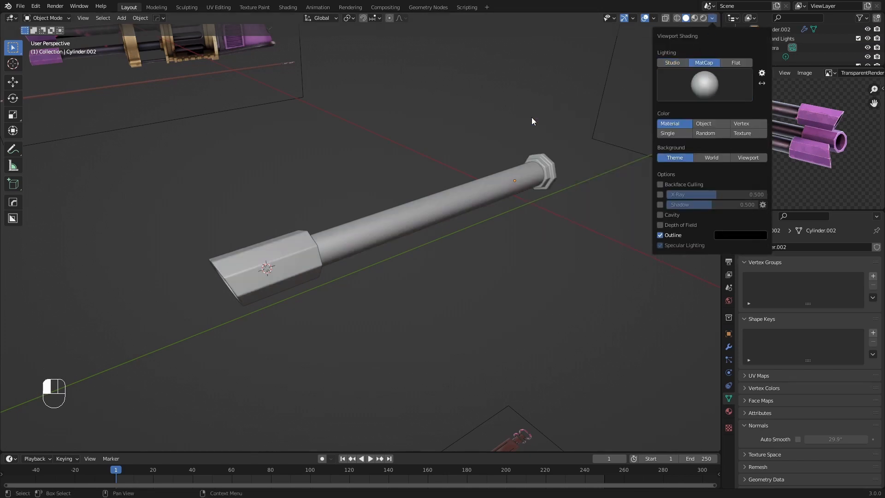
Enable screen-space Cavity in the viewport shading, set Ridge to 0.583 and reduce Valley.
click(660, 215)
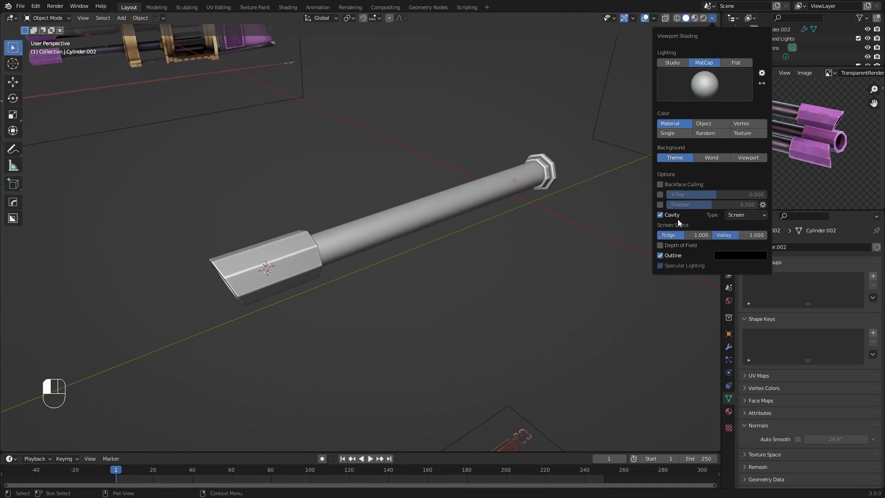
drag(687, 234, 670, 235)
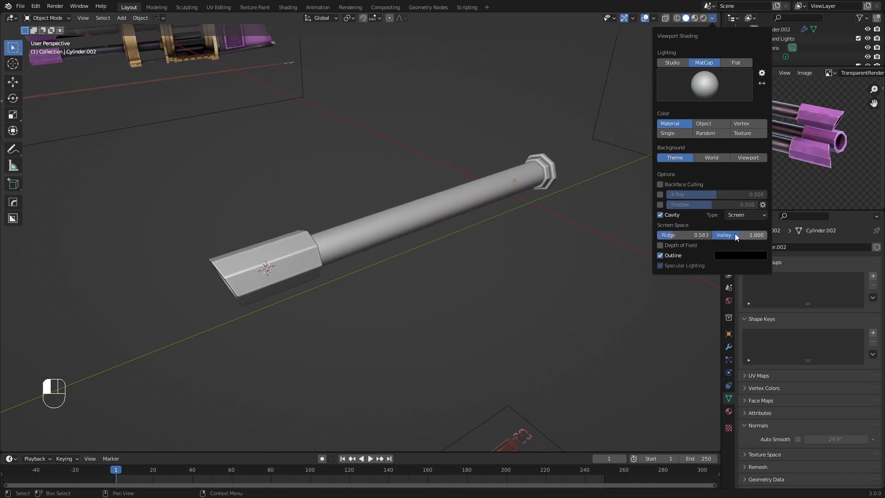
drag(735, 235, 718, 234)
click(461, 201)
click(447, 256)
middle_drag(444, 254, 417, 157)
key(a)
key(a)
scroll(420, 210, down, 3)
shift+middle_drag(472, 181, 440, 190)
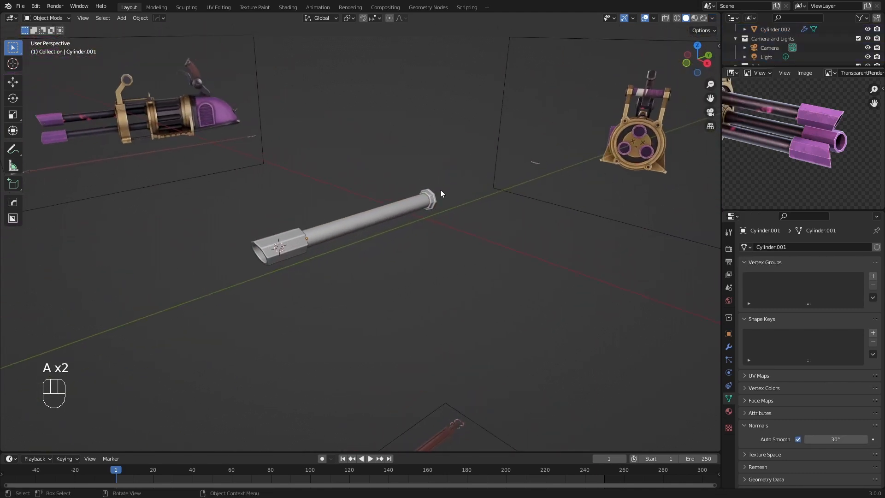
Examine how the modeled barrel lines up with the front reference image and where the two lower barrels sit.
key(KP_1)
scroll(440, 193, up, 5)
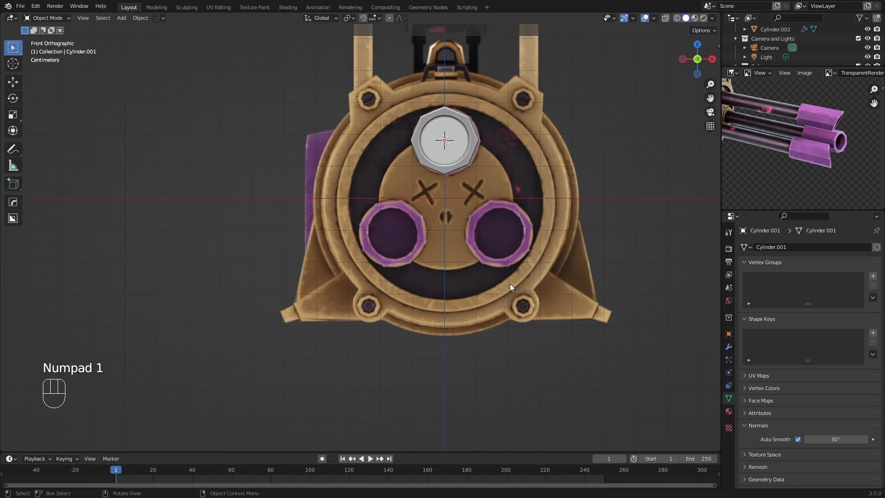
scroll(409, 187, down, 2)
scroll(396, 196, up, 2)
shift+middle_drag(476, 137, 361, 177)
scroll(358, 177, up, 2)
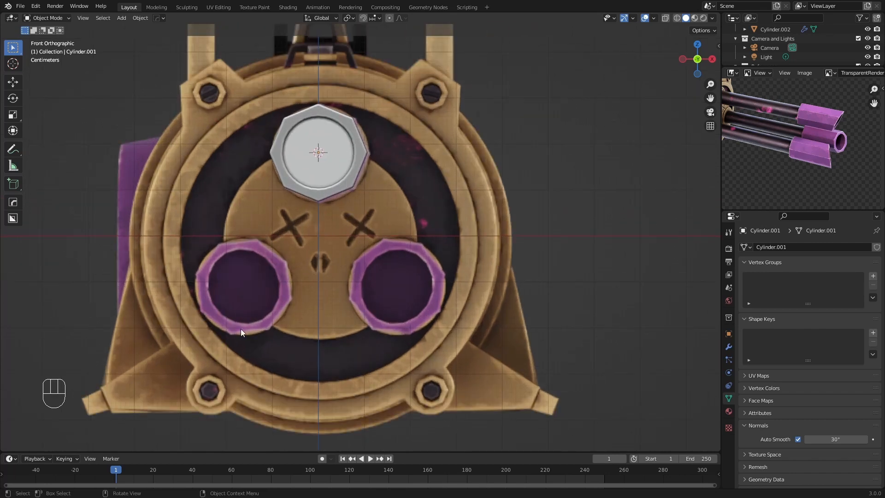
middle_drag(322, 211, 348, 174)
key(a)
key(a)
shift+middle_drag(417, 181, 386, 195)
scroll(386, 195, up, 1)
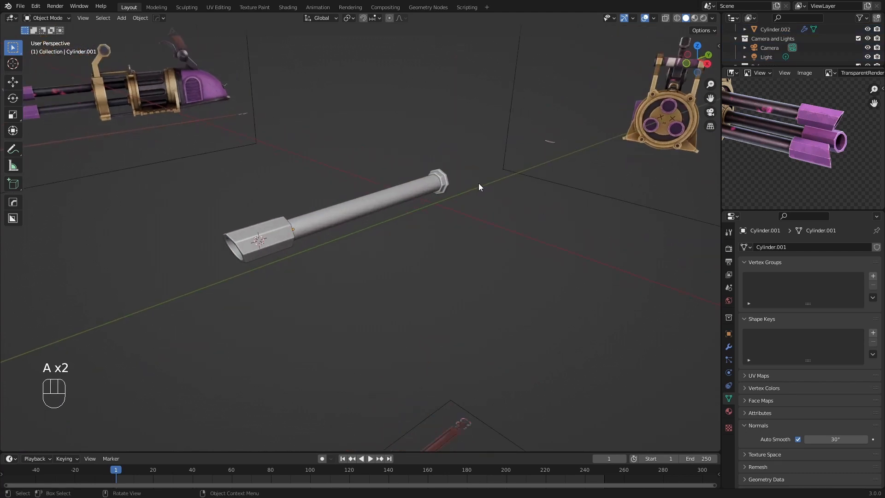
middle_drag(479, 183, 456, 188)
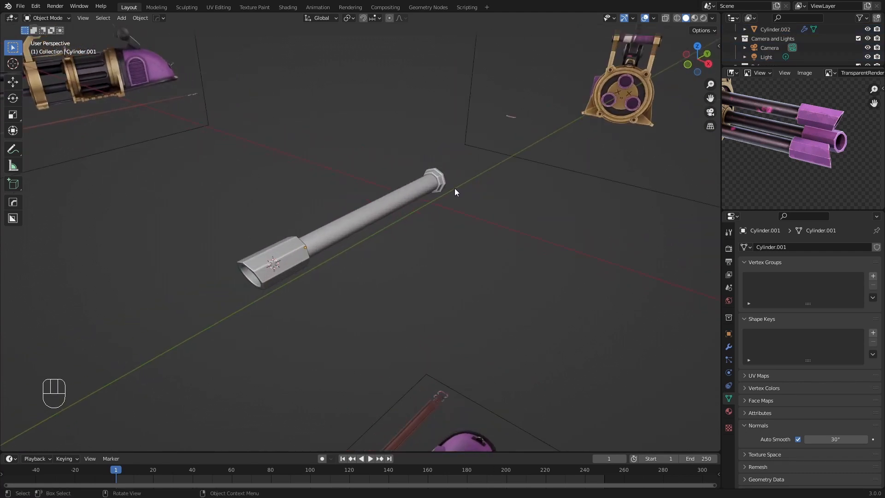
Snap the 3D cursor to the world origin.
key(shift+s)
middle_drag(403, 207, 379, 208)
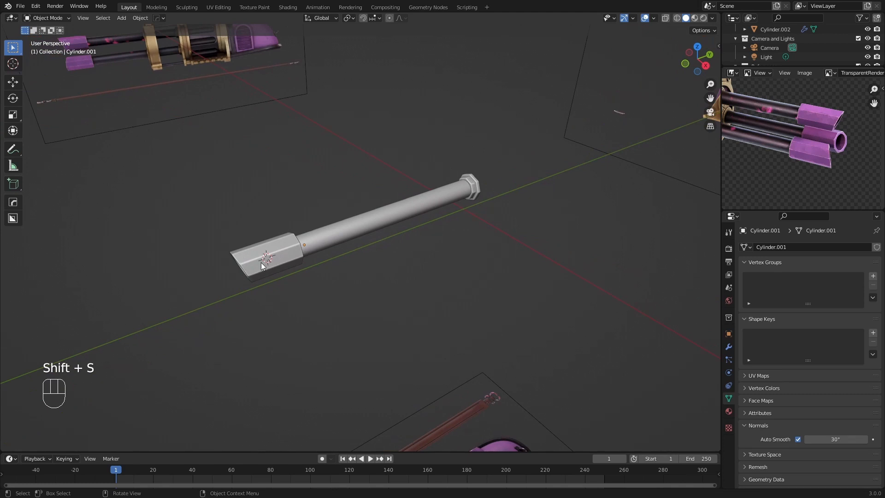
scroll(273, 258, up, 2)
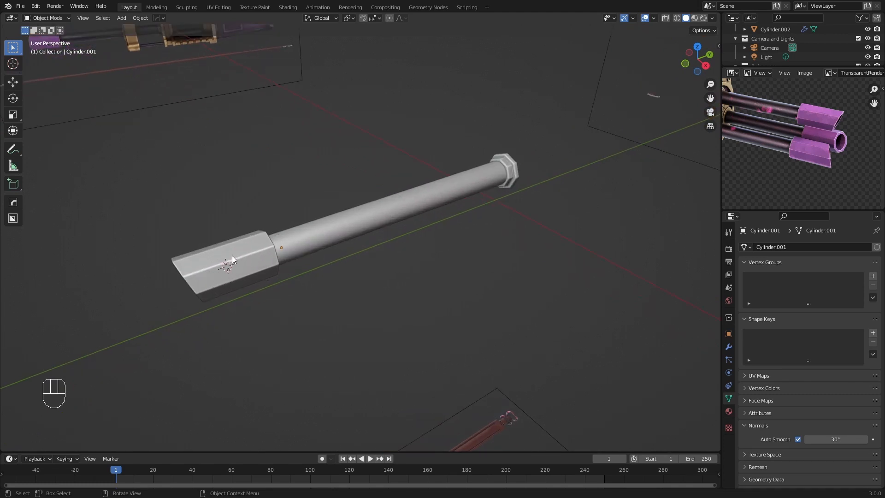
scroll(231, 256, down, 2)
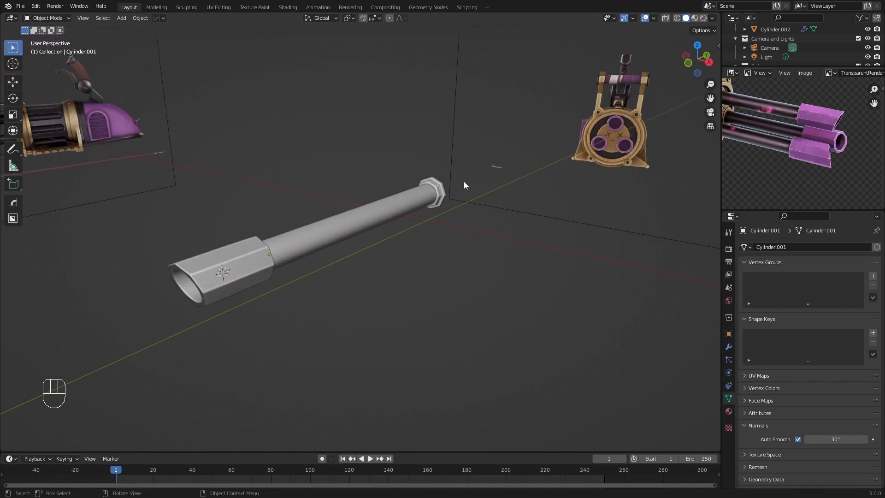
key(shift+s)
key(Escape)
key(shift+s)
click(163, 305)
middle_drag(397, 147, 400, 183)
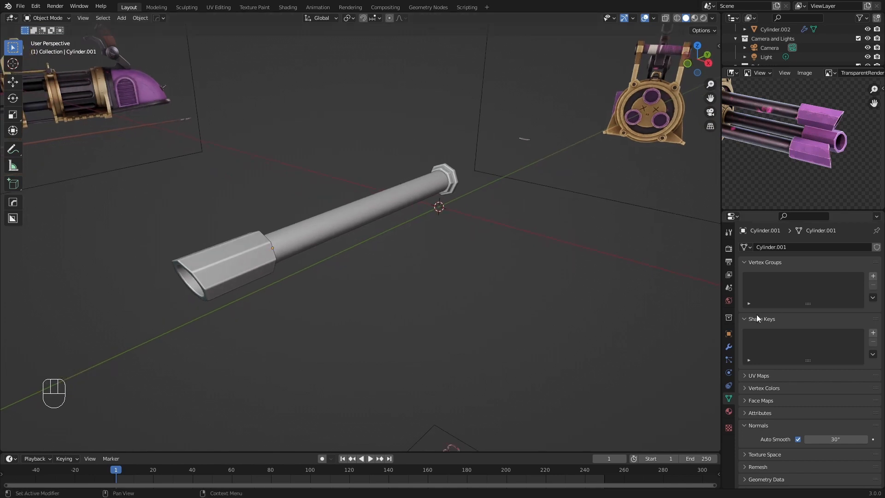
Add an Array modifier to the octagonal muzzle piece of the upper barrel.
click(728, 346)
click(250, 261)
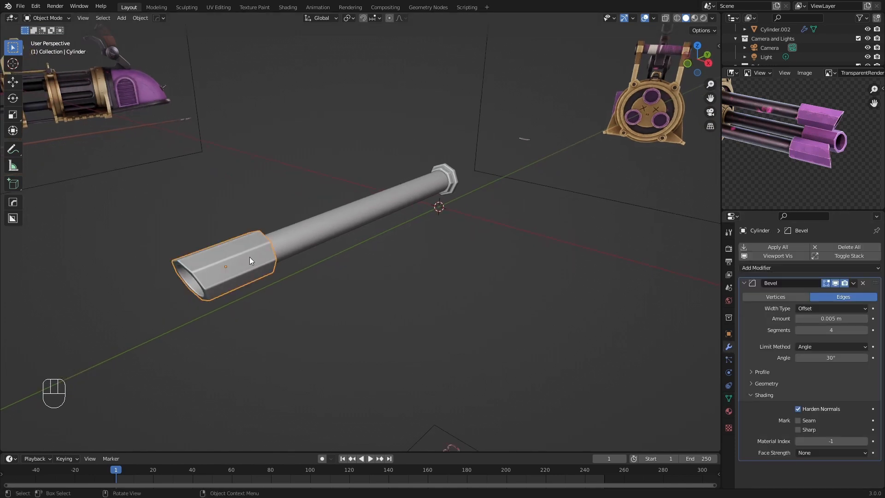
click(756, 269)
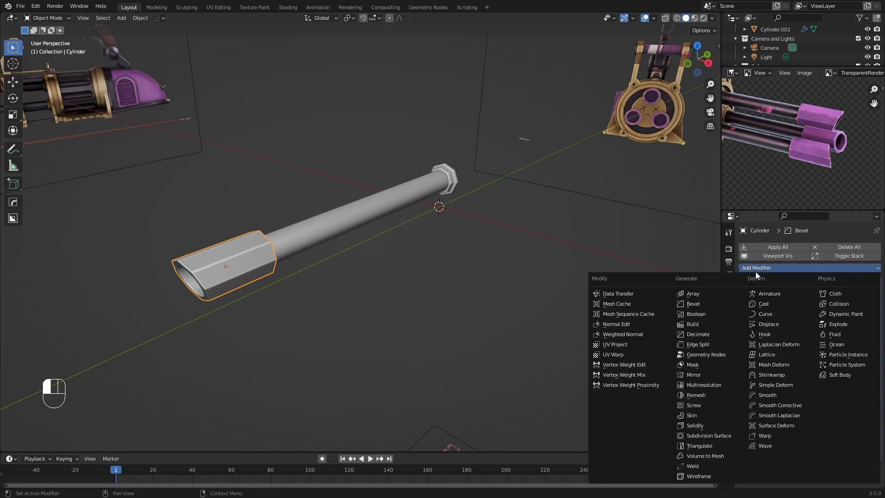
click(713, 295)
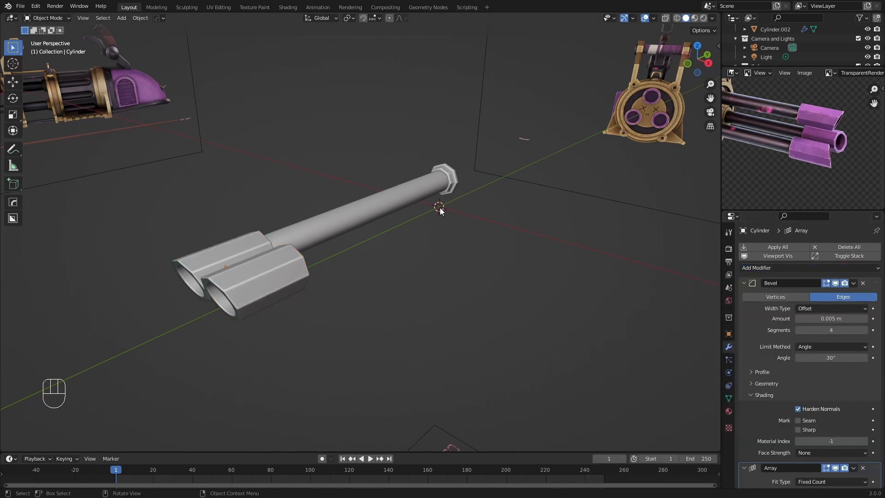
Add a Plain Axes empty at the 3D cursor on the world origin.
key(shift+a)
mouse_move(479, 308)
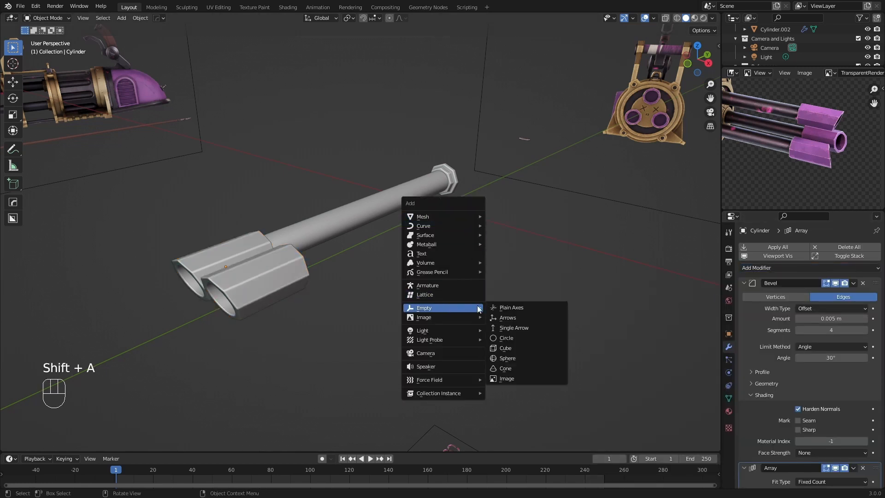
click(510, 308)
Switch the muzzle's array from Relative Offset to Object Offset and assign the empty as its offset object.
click(309, 280)
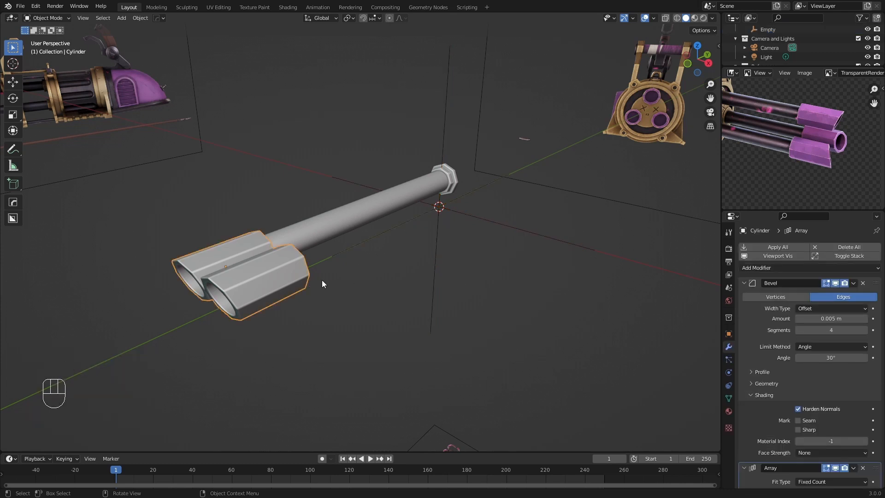
scroll(876, 369, down, 5)
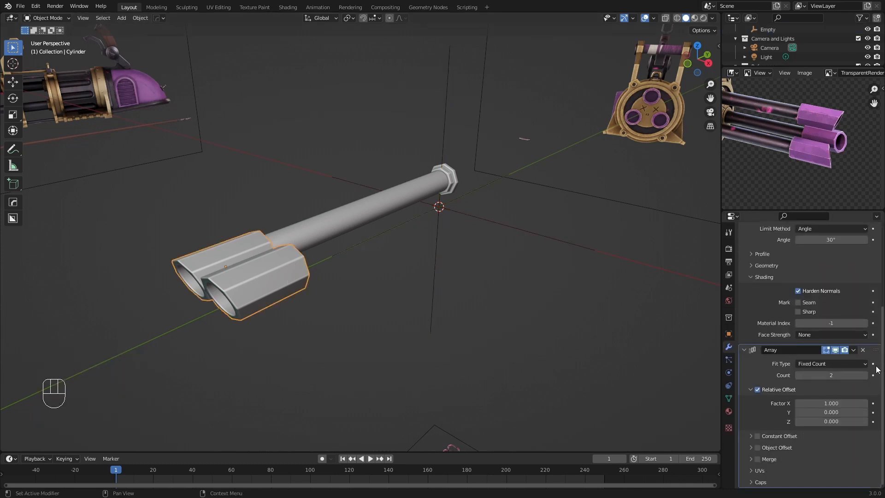
click(756, 448)
click(751, 447)
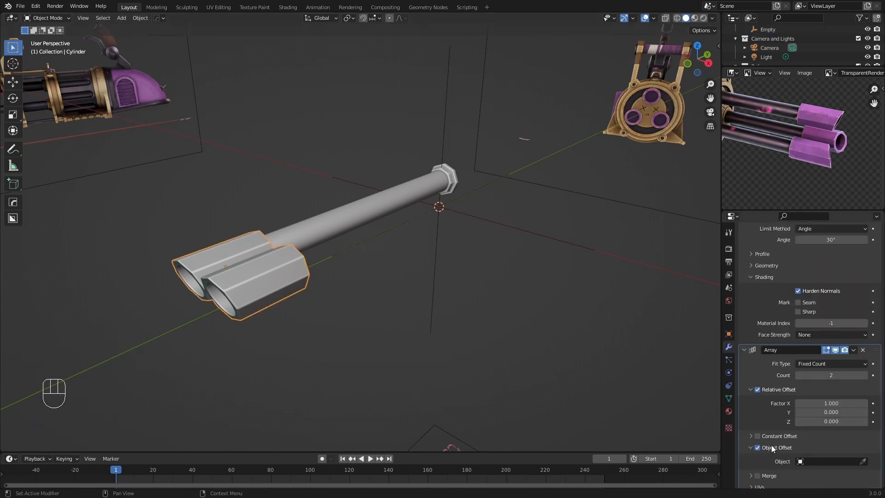
click(756, 389)
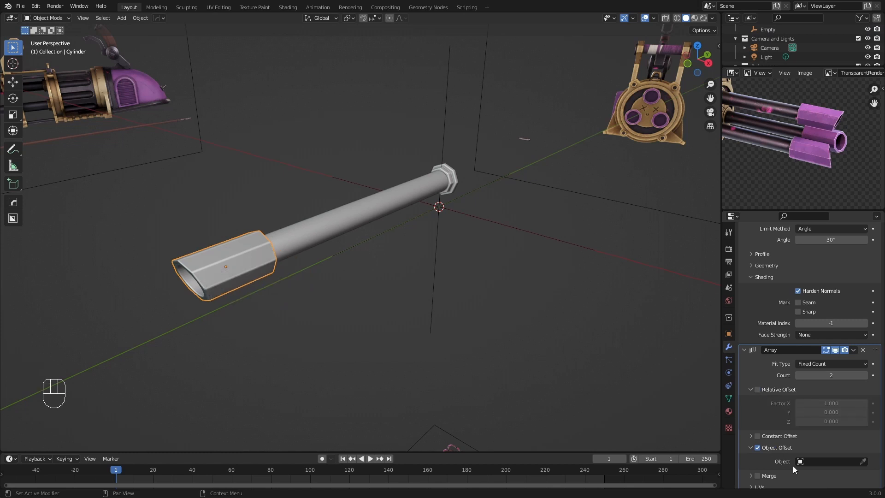
click(863, 461)
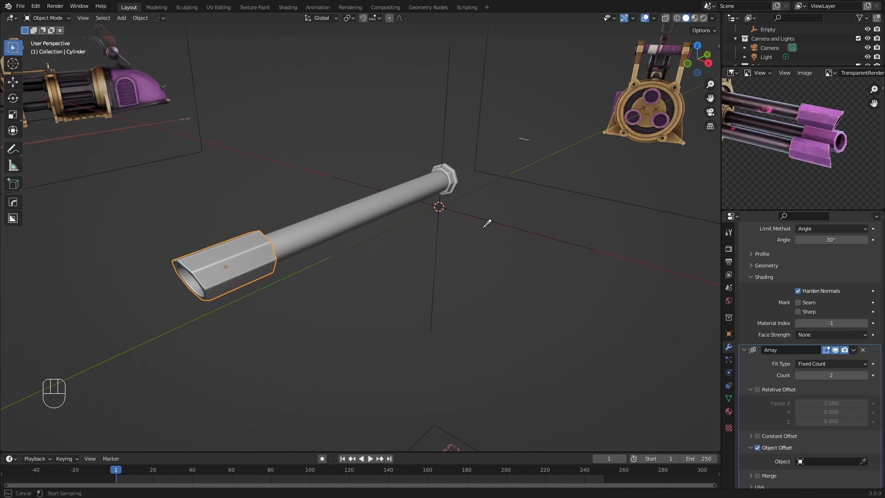
click(489, 213)
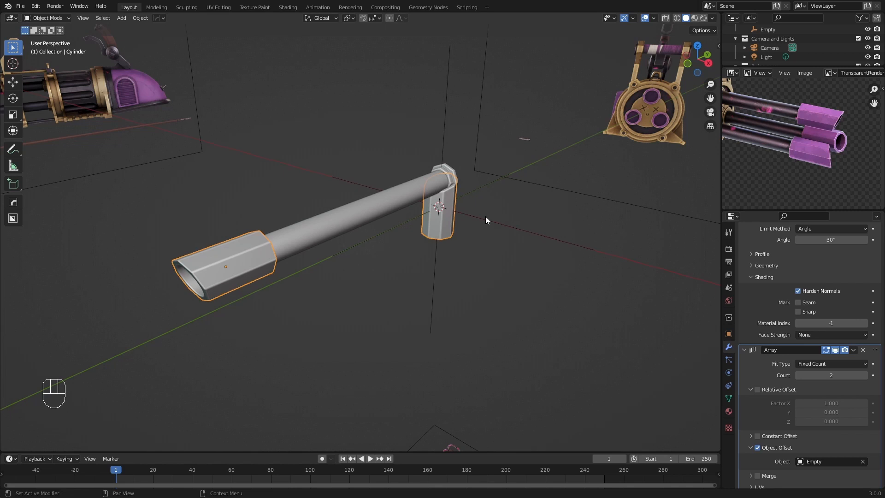
Apply the muzzle's rotation, scale and location transforms so its array pivots around the world origin.
key(ctrl+a)
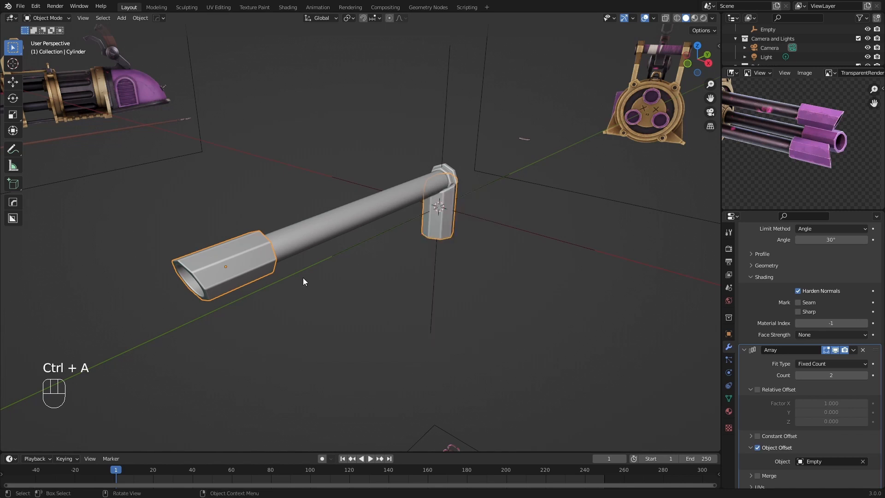
key(ctrl+a)
click(424, 248)
key(ctrl+a)
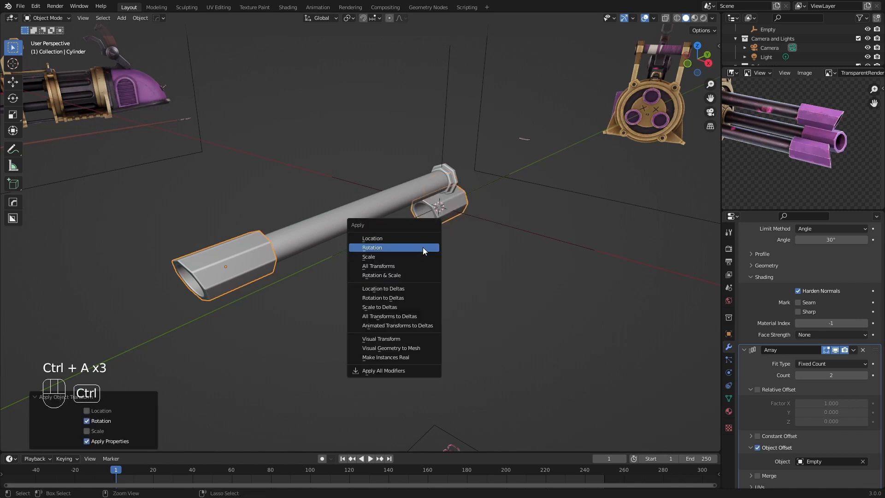
click(410, 256)
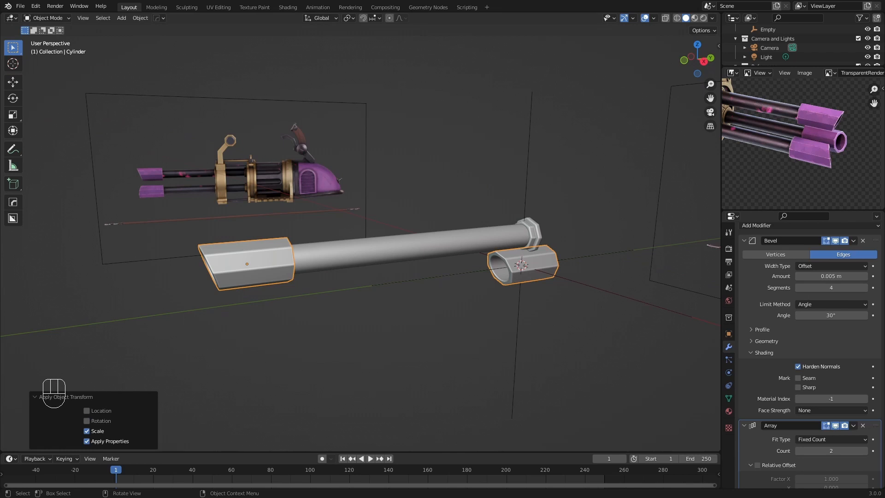
key(ctrl+z)
middle_drag(208, 244, 224, 253)
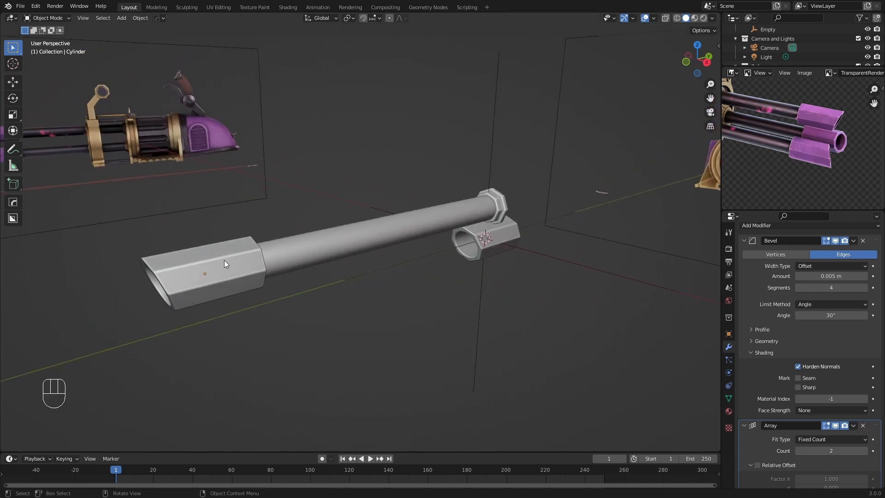
click(224, 260)
key(ctrl+a)
click(383, 198)
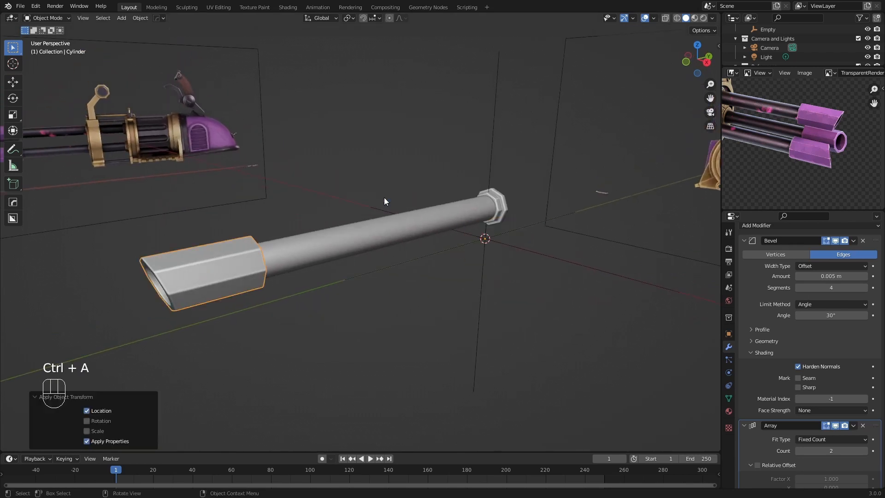
Raise the muzzle array's count to 3.
middle_drag(384, 197, 370, 270)
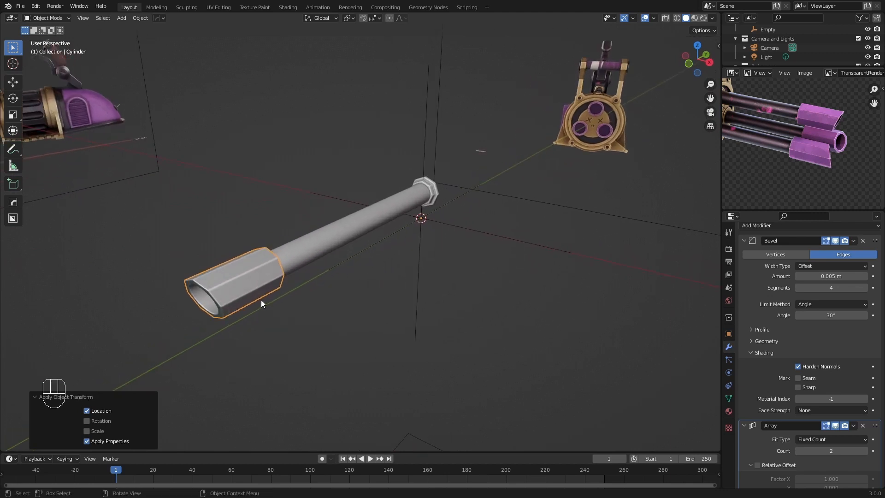
scroll(405, 252, up, 1)
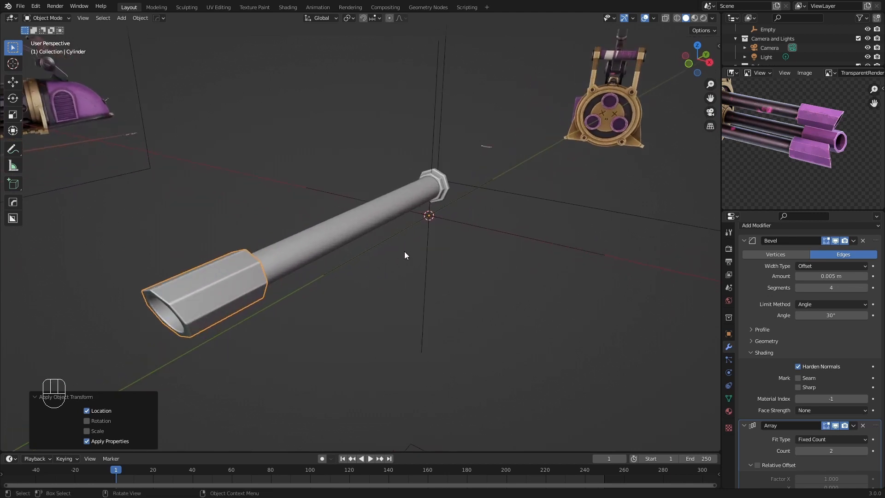
scroll(774, 377, down, 4)
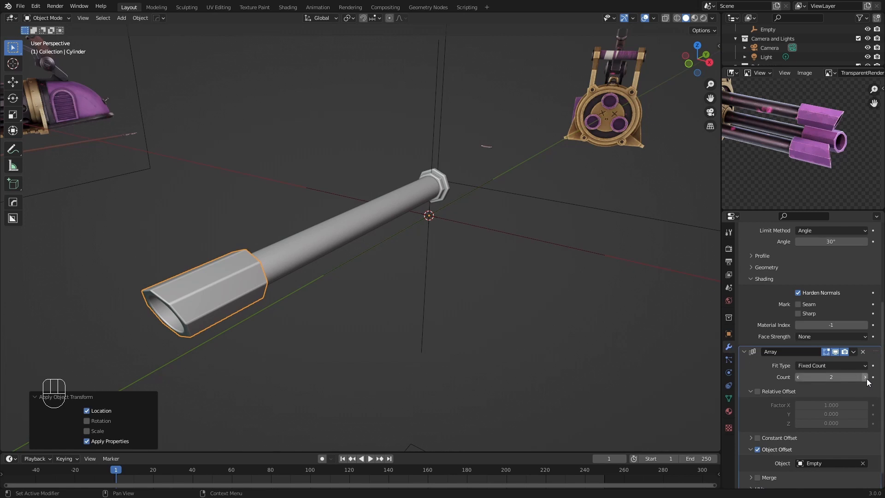
Rotate the empty 120° around the global Y axis to spread the muzzle copies in a circle.
click(532, 237)
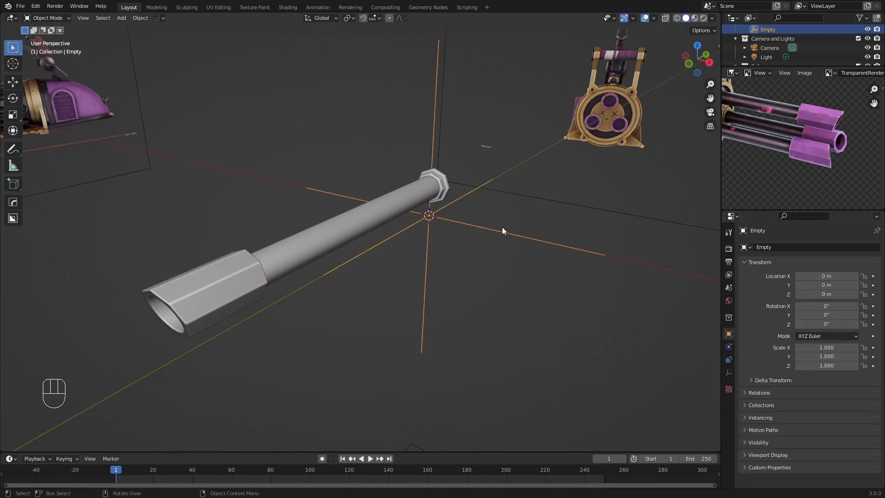
scroll(552, 209, down, 2)
scroll(463, 212, down, 2)
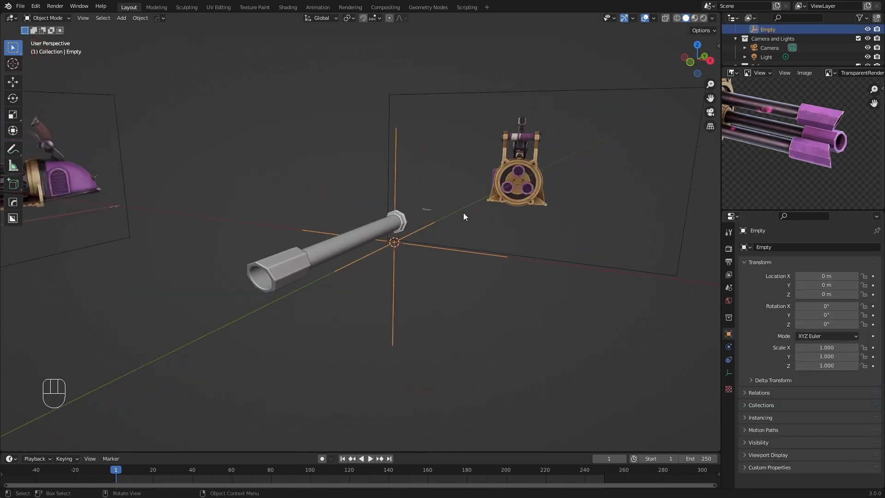
scroll(317, 214, up, 1)
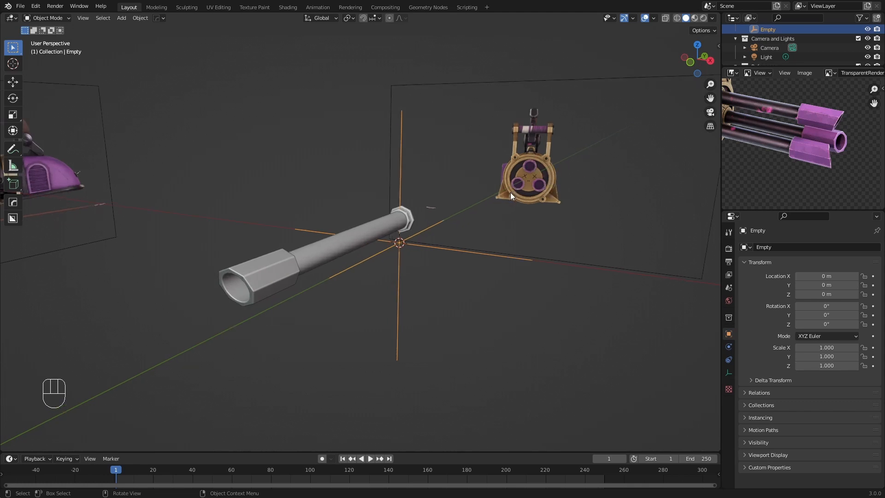
scroll(508, 194, up, 1)
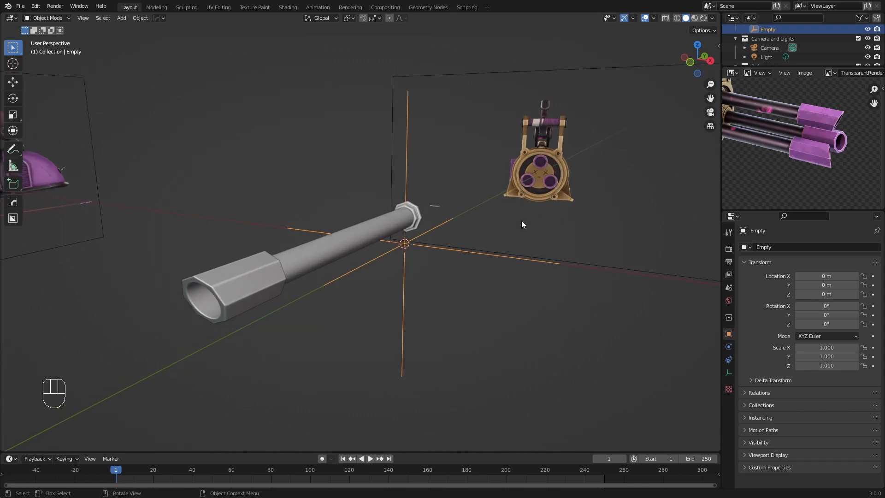
key(r)
key(y)
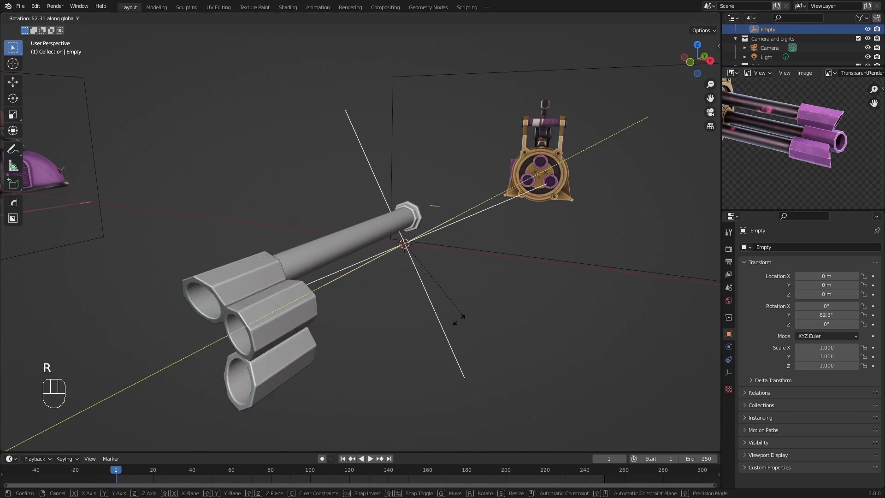
text(120)
key(Return)
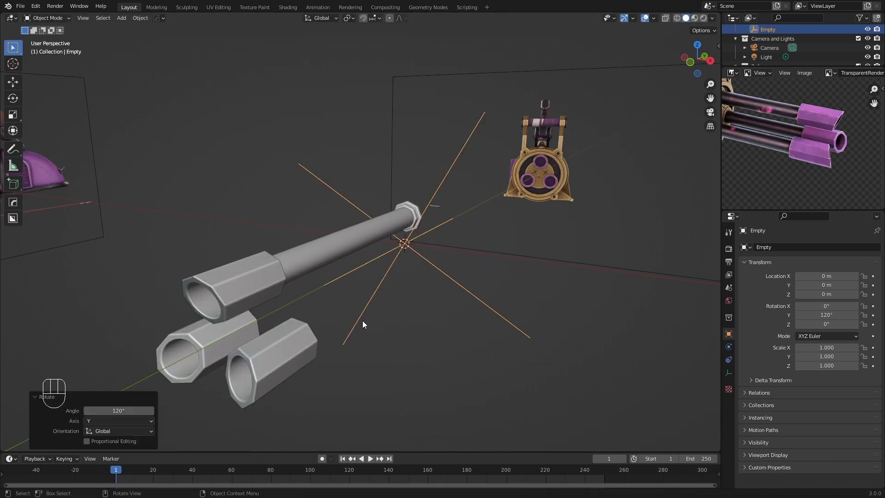
Copy the muzzle's modifiers to the barrel tube and the rear end ring.
scroll(362, 320, down, 3)
middle_drag(330, 250, 348, 275)
scroll(347, 275, up, 3)
click(342, 233)
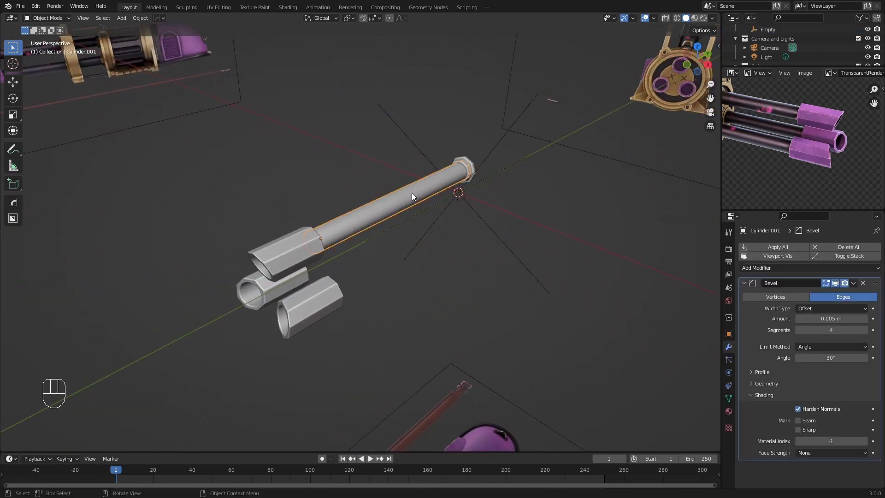
shift+click(467, 167)
shift+click(302, 238)
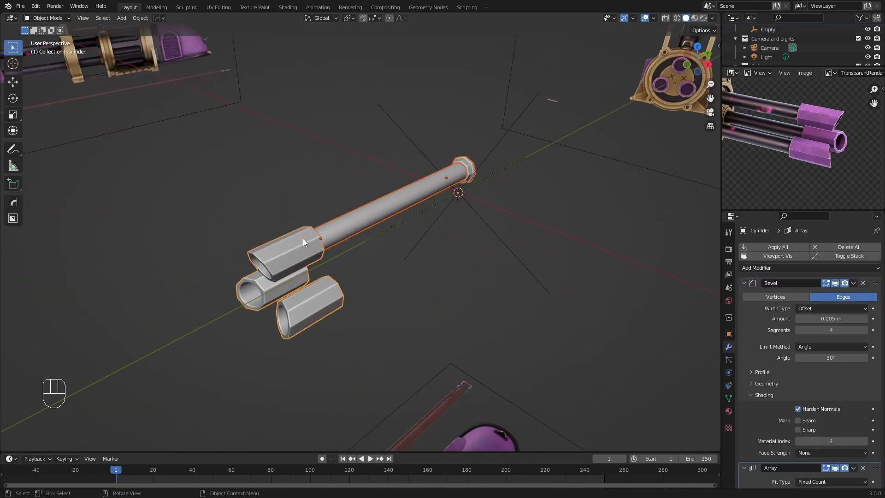
key(ctrl+l)
click(297, 242)
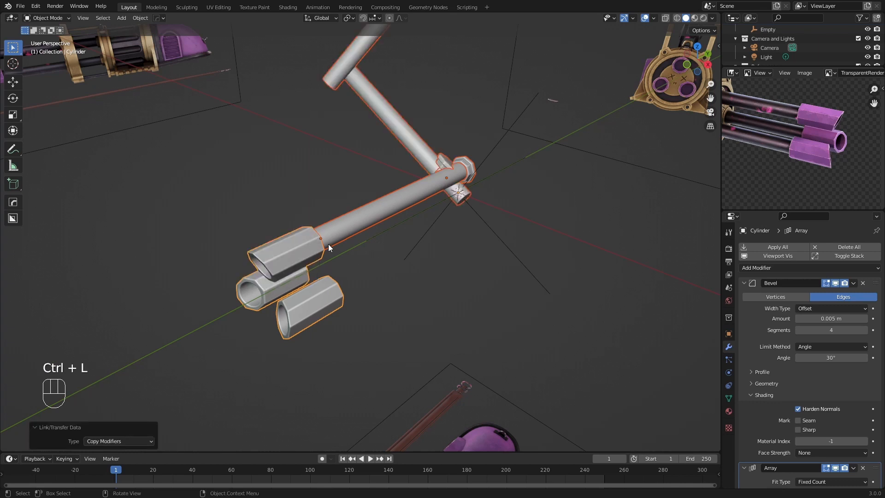
Apply location and rotation to the muzzle, tube and end ring together, then deselect them.
middle_drag(328, 244, 352, 223)
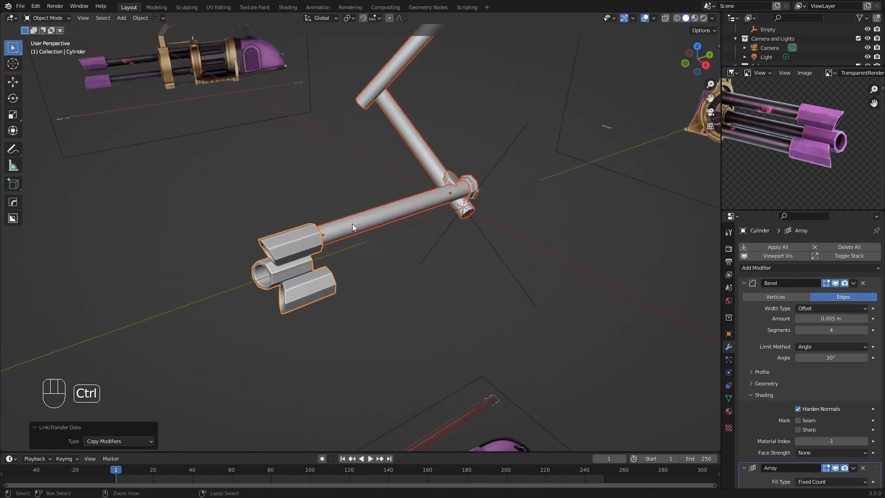
key(ctrl+a)
click(351, 223)
key(ctrl+a)
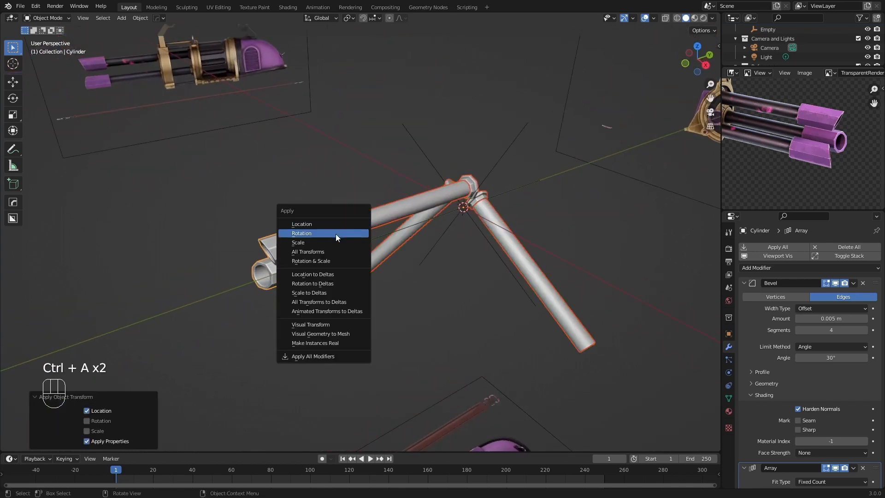
click(335, 234)
mouse_move(335, 233)
middle_down()
mouse_move(334, 216)
mouse_move(337, 226)
middle_up()
click(348, 304)
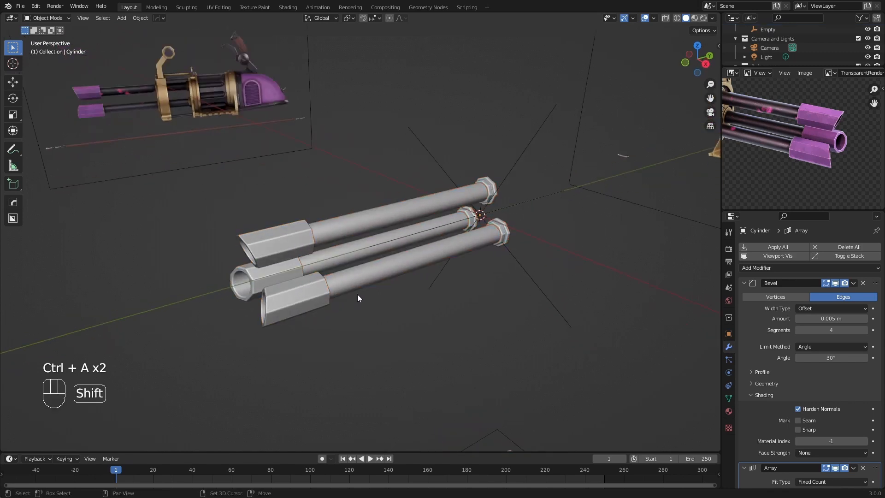
Examine the three arrayed barrels from the muzzles along the tubes to the rear end rings.
shift+middle_drag(357, 294, 318, 320)
scroll(318, 319, up, 2)
key(a)
key(a)
click(291, 241)
middle_drag(387, 241, 313, 248)
scroll(276, 209, up, 2)
shift+middle_drag(483, 248, 379, 206)
click(364, 246)
scroll(357, 246, down, 3)
middle_drag(322, 244, 277, 234)
click(309, 230)
scroll(313, 236, up, 3)
scroll(313, 239, down, 3)
middle_drag(268, 201, 399, 310)
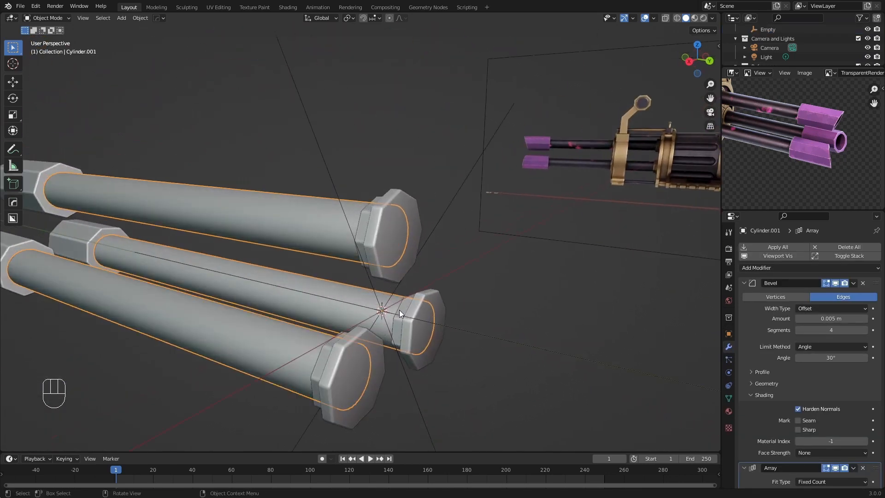
Inspect the empty between the rear end rings and check the overall arrangement of the three barrels.
scroll(376, 358, up, 3)
middle_drag(388, 349, 464, 348)
click(460, 325)
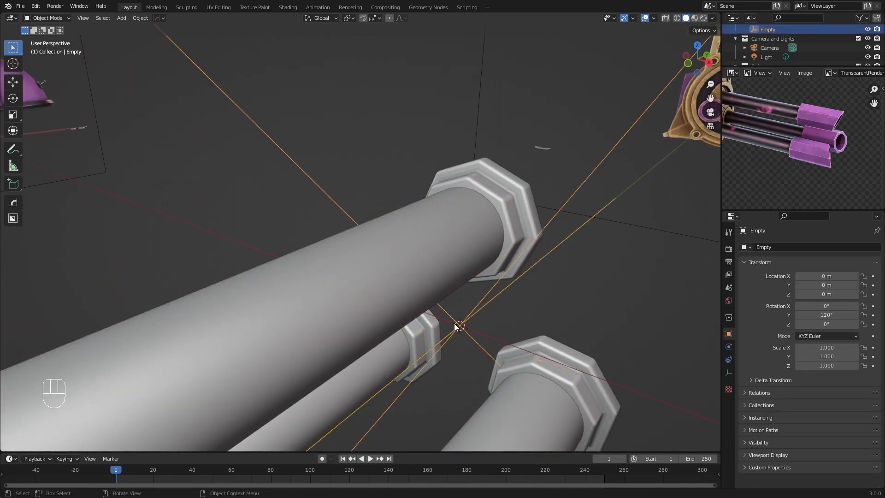
click(460, 346)
scroll(420, 296, down, 5)
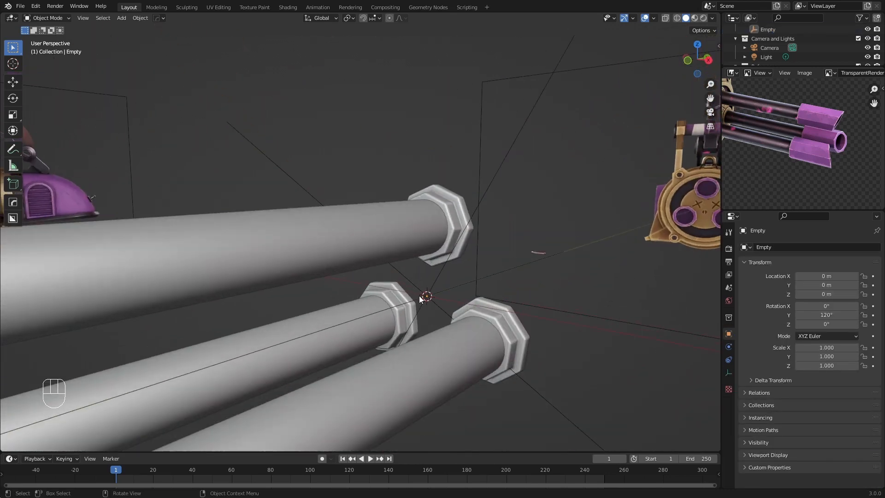
middle_drag(418, 295, 378, 319)
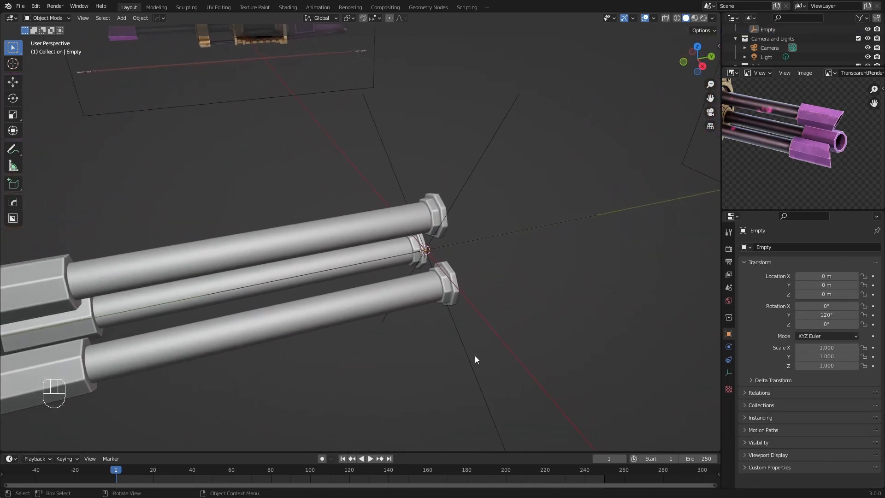
scroll(392, 339, down, 4)
key(a)
middle_drag(362, 281, 419, 297)
key(a)
scroll(419, 296, up, 3)
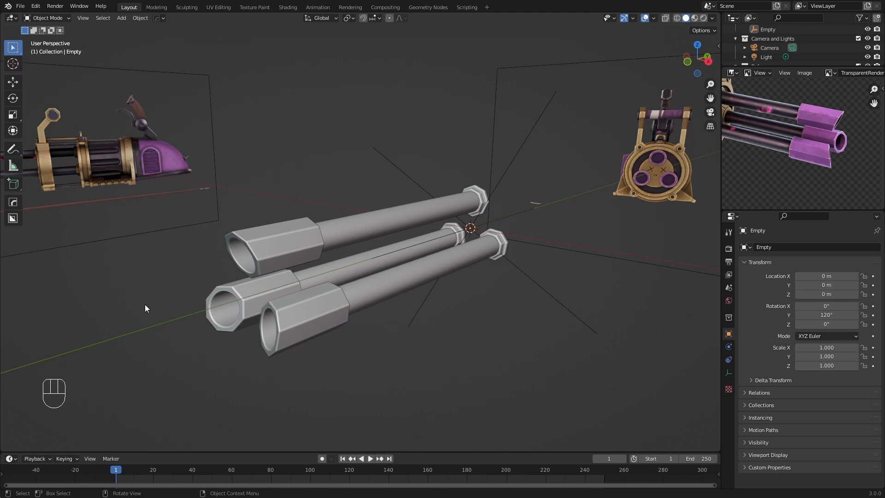
Bring the gold rings and barrel housing into view in the reference image.
scroll(260, 275, down, 1)
scroll(734, 120, down, 2)
middle_drag(735, 120, 839, 127)
scroll(770, 171, up, 2)
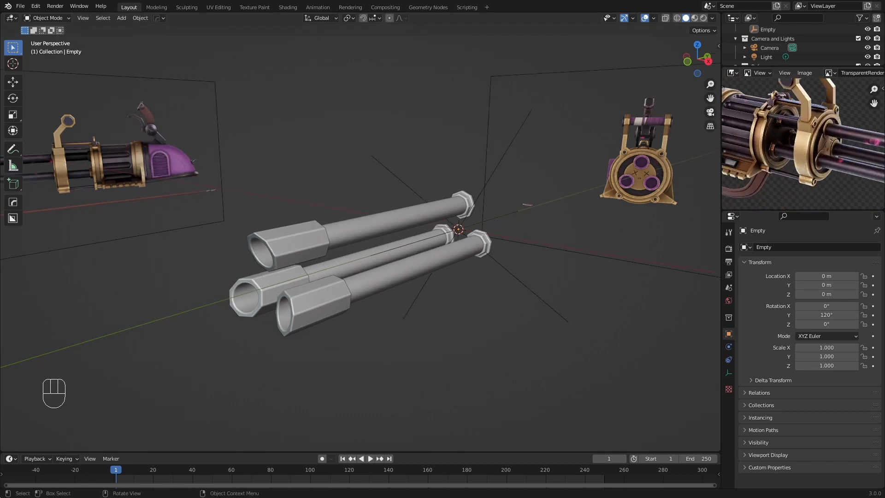